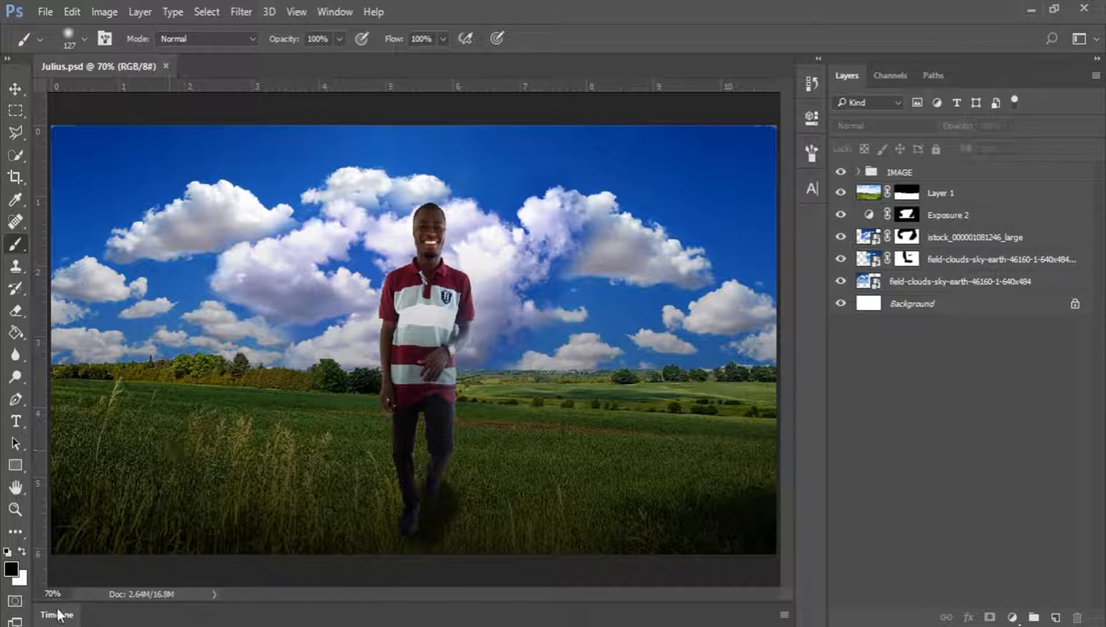
Open the Timeline and create a video timeline for the layered sky composition.
{"action": "left_click", "coordinate": [54, 614]}
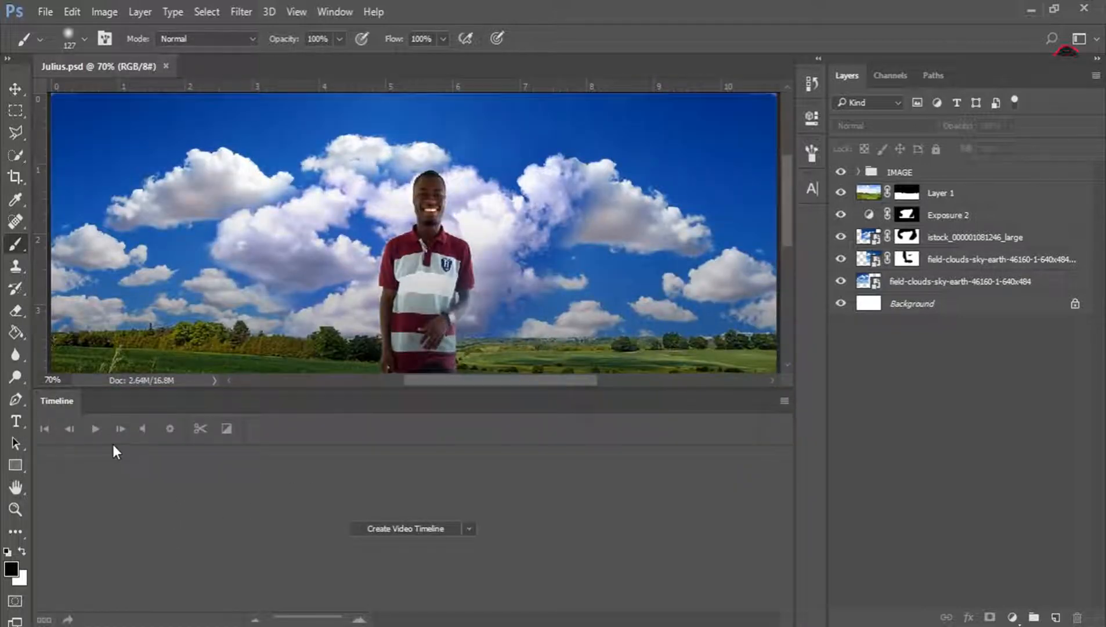
{"action": "double_click", "coordinate": [52, 403]}
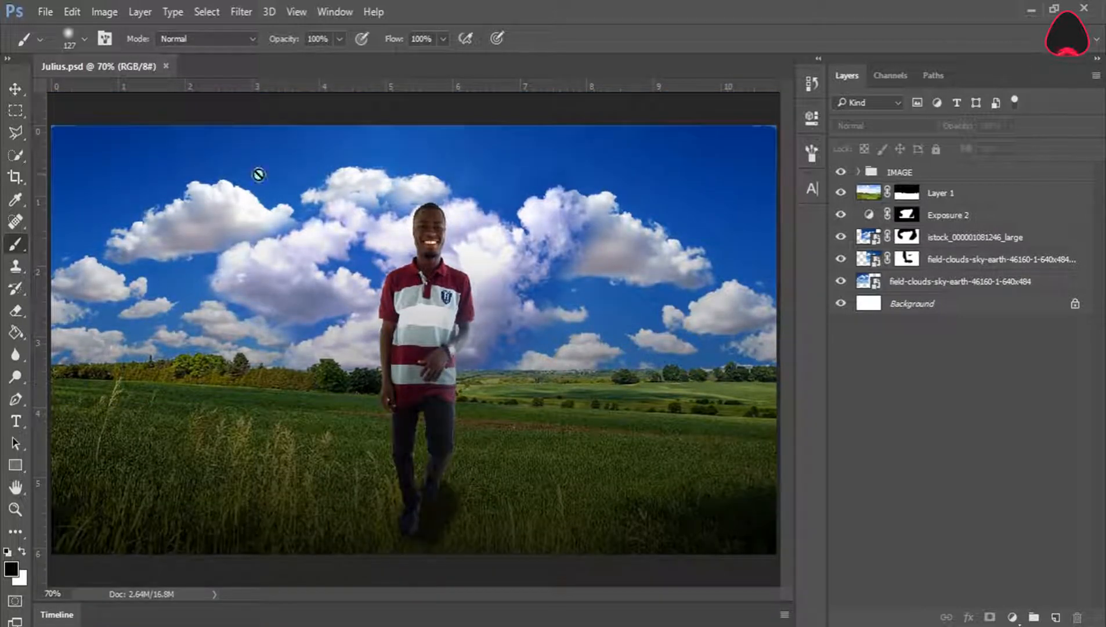
{"action": "left_click", "coordinate": [336, 4]}
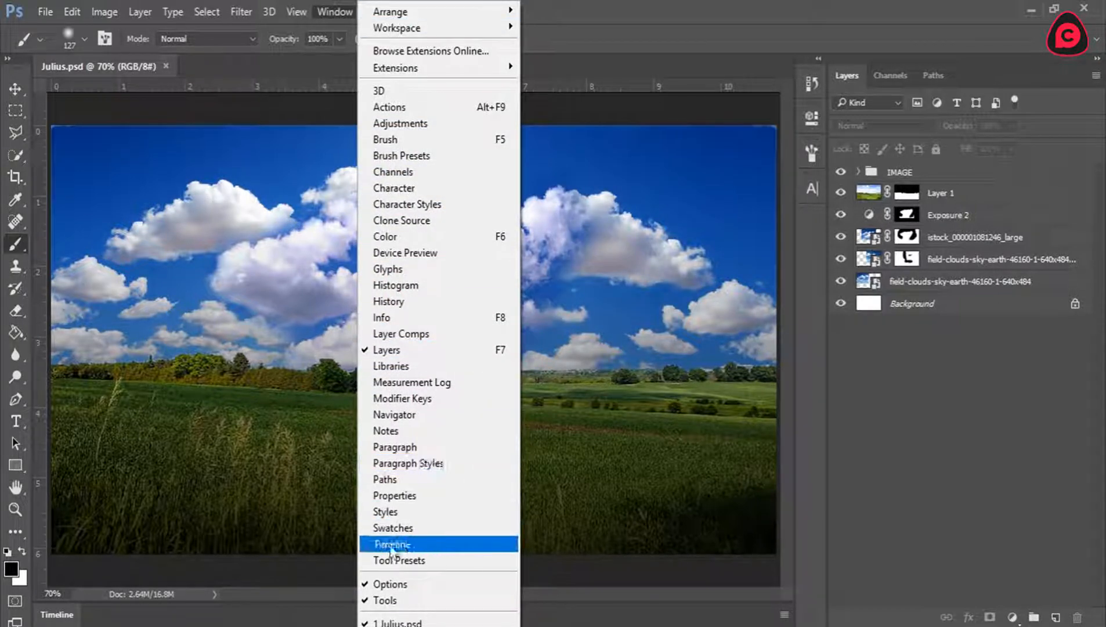
{"action": "left_click", "coordinate": [421, 550]}
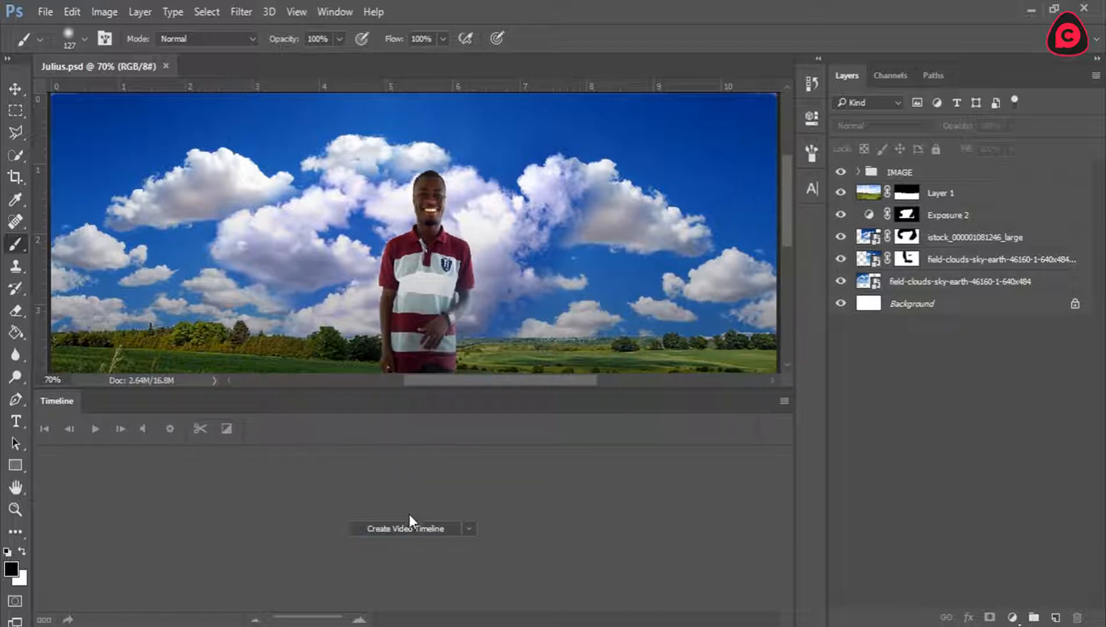
{"action": "left_click", "coordinate": [369, 527]}
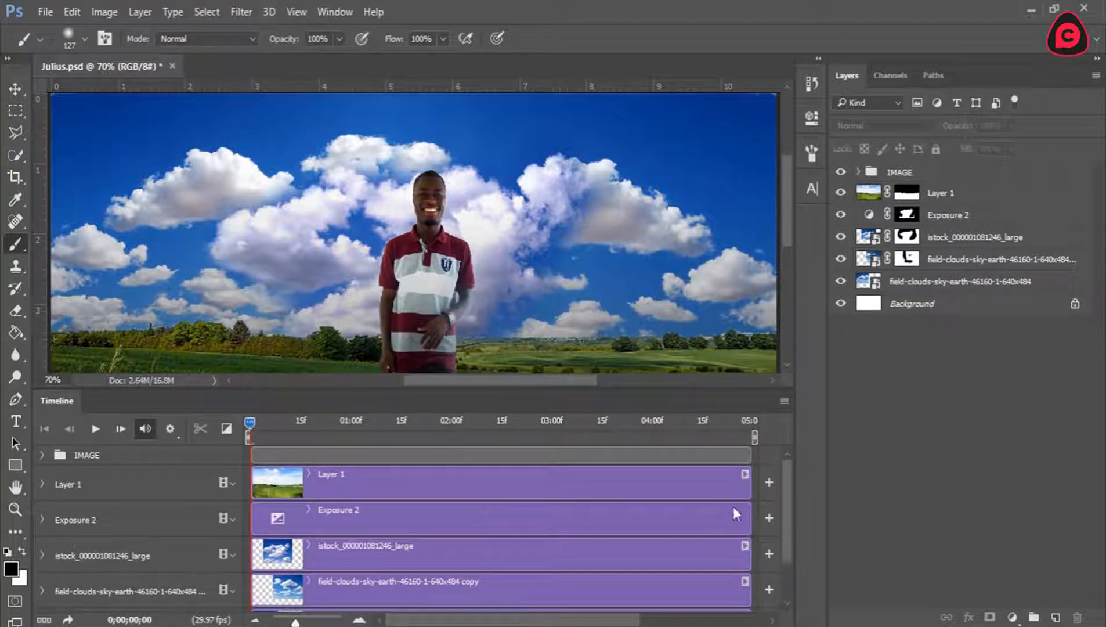
Examine the layer tracks in the timeline and the contents of the IMAGE layer group.
{"action": "left_click_drag", "start_coordinate": [781, 491], "coordinate": [795, 562]}
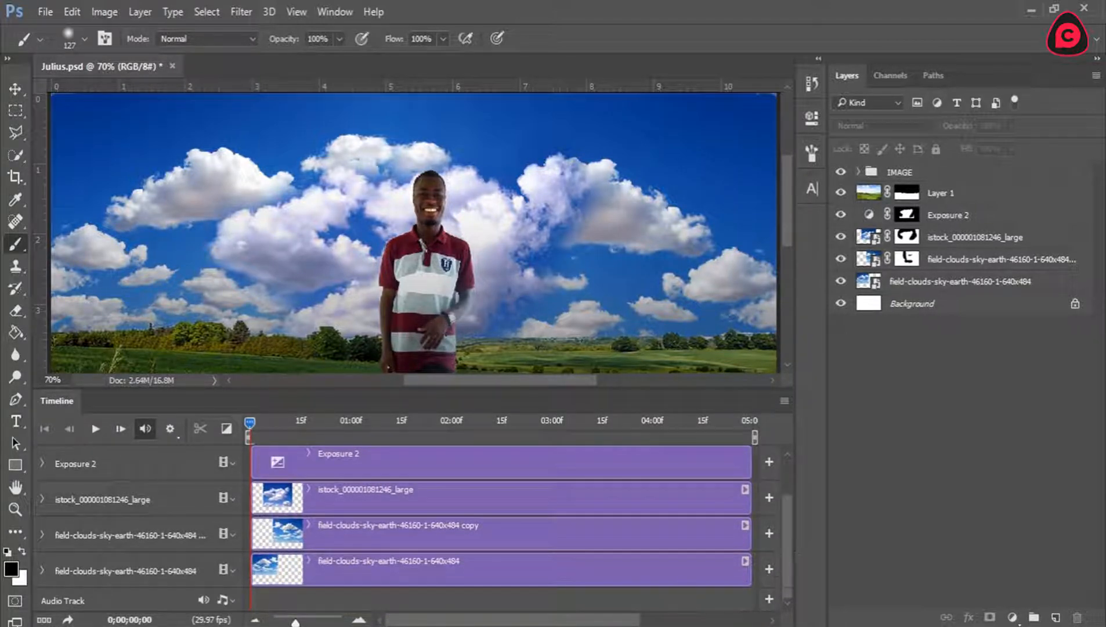
{"action": "mouse_move", "coordinate": [554, 624]}
{"action": "left_mouse_down"}
{"action": "mouse_move", "coordinate": [668, 622]}
{"action": "mouse_move", "coordinate": [551, 623]}
{"action": "left_mouse_up"}
{"action": "left_click", "coordinate": [858, 173]}
{"action": "left_click", "coordinate": [893, 172]}
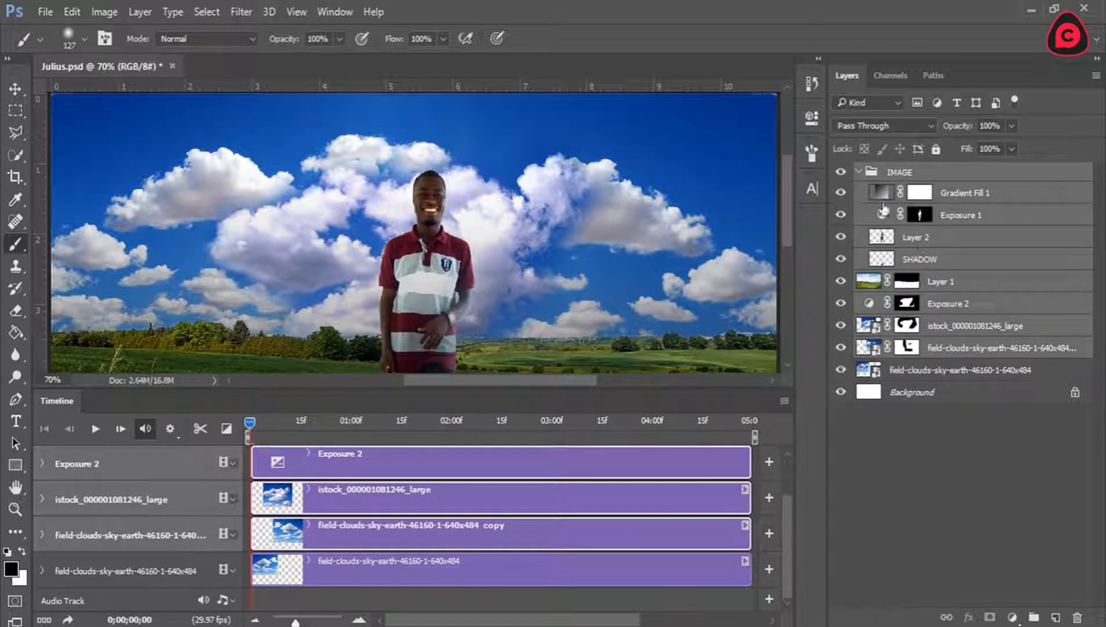
{"action": "left_click", "coordinate": [858, 172]}
{"action": "left_click", "coordinate": [906, 325]}
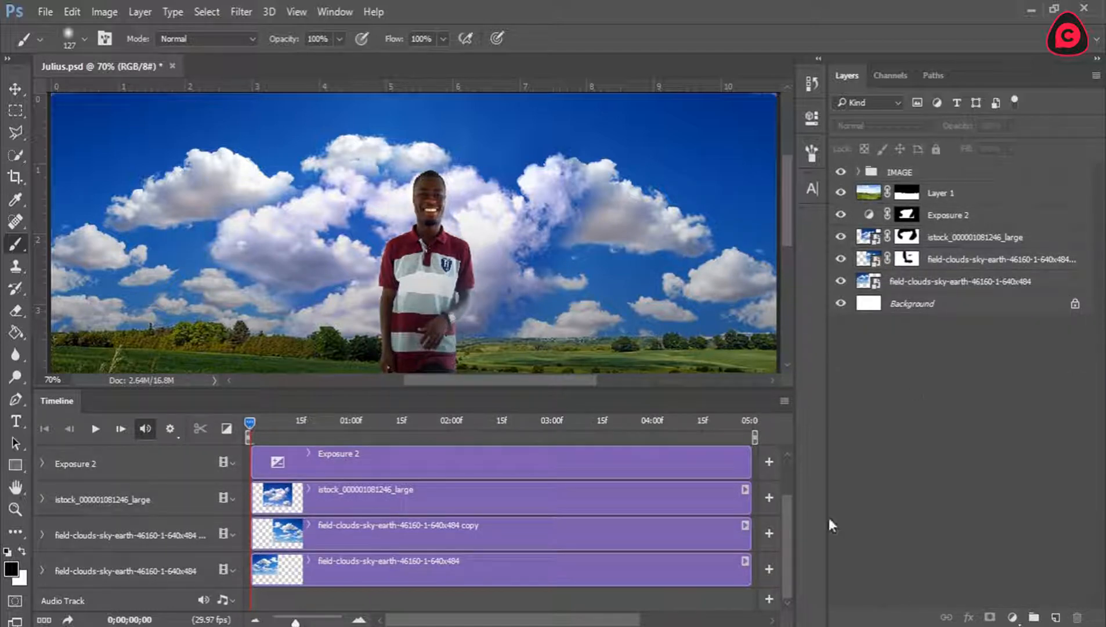
{"action": "left_click_drag", "start_coordinate": [788, 539], "coordinate": [784, 456]}
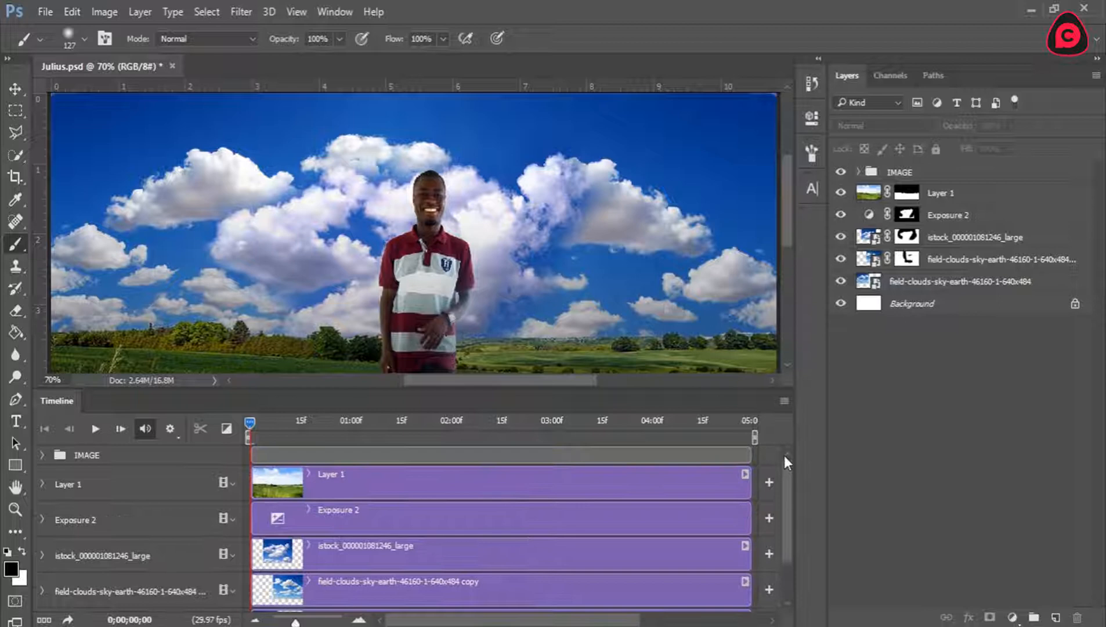
Select the three cloud image layers and fit the whole composition in the document window.
{"action": "left_click", "coordinate": [940, 282]}
{"action": "left_click", "coordinate": [950, 238], "text": "shift"}
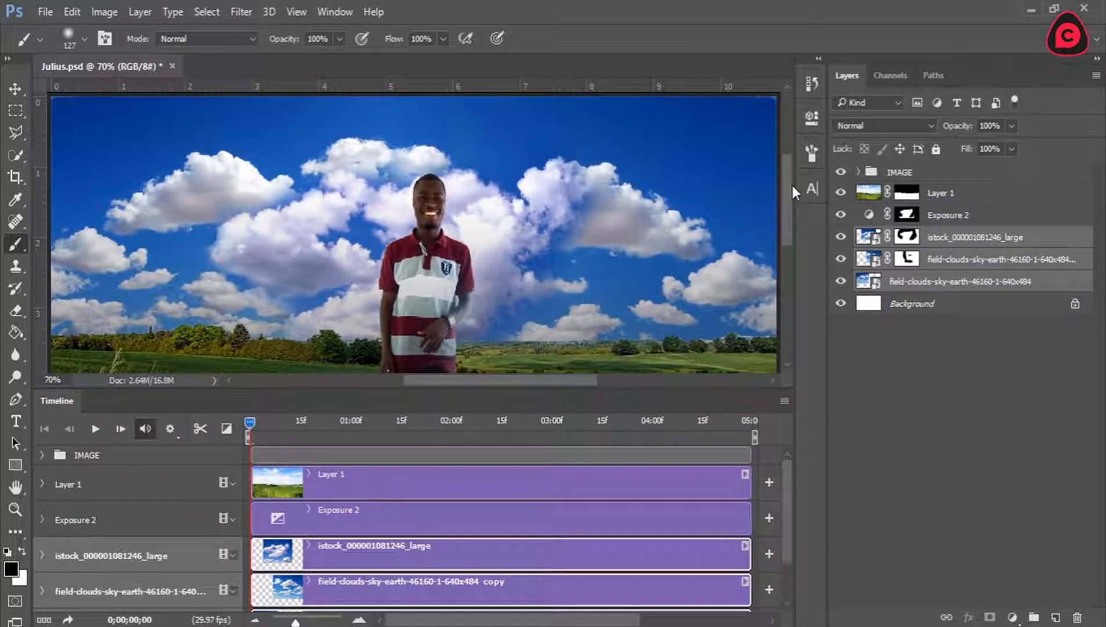
{"action": "left_click", "coordinate": [15, 508]}
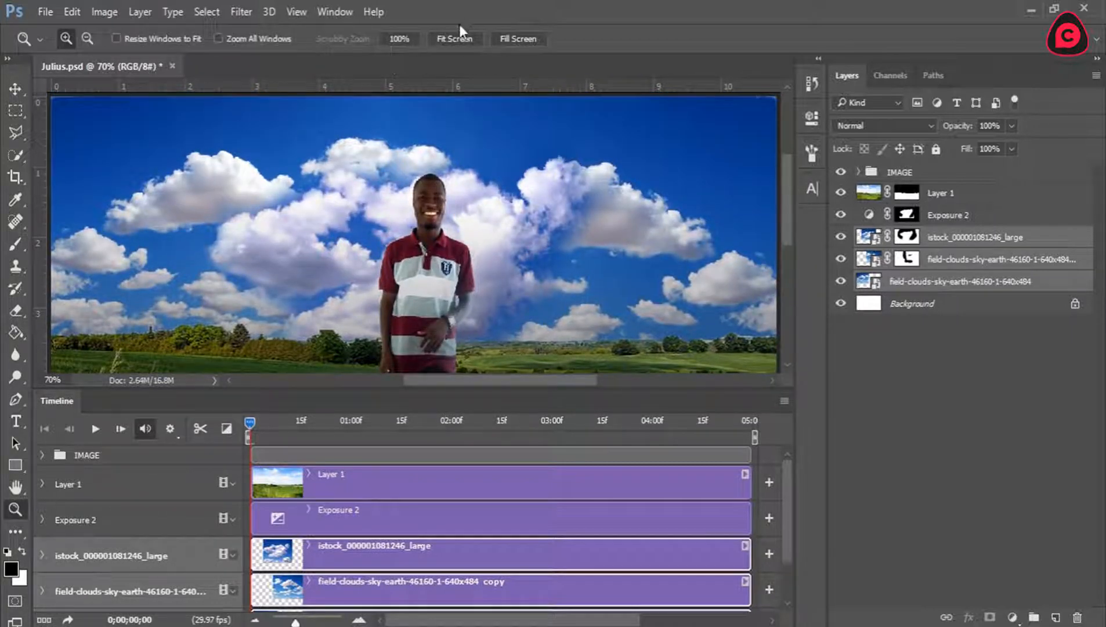
{"action": "left_click", "coordinate": [456, 35]}
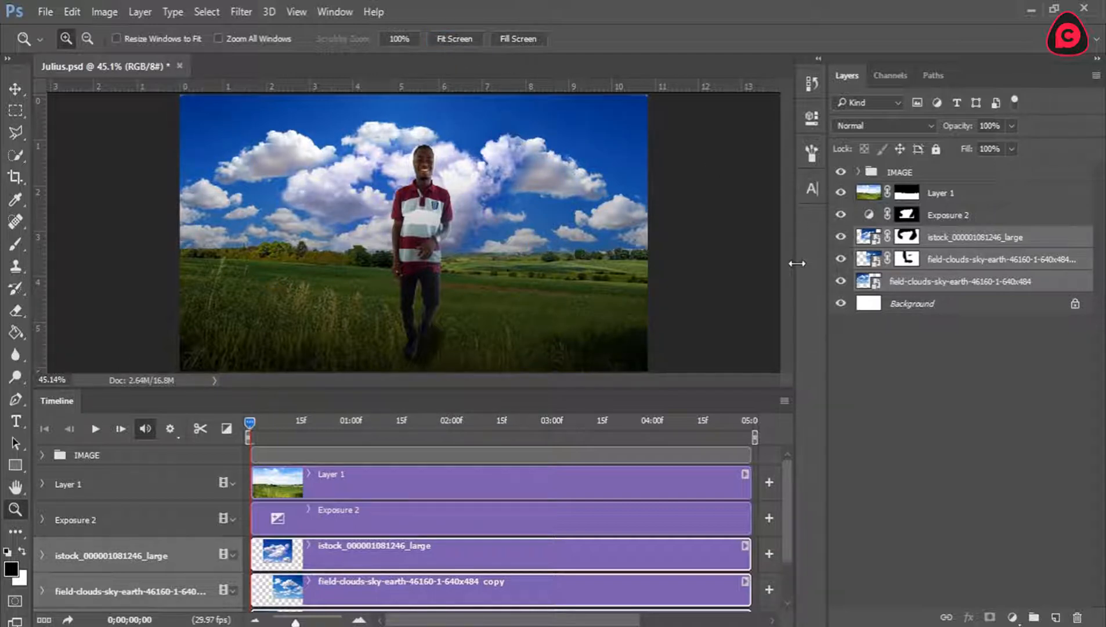
Look through the three cloud clips in the timeline, ending on the field-clouds-sky-earth-46160-1-640x484 clip.
{"action": "left_click_drag", "start_coordinate": [784, 486], "coordinate": [792, 533]}
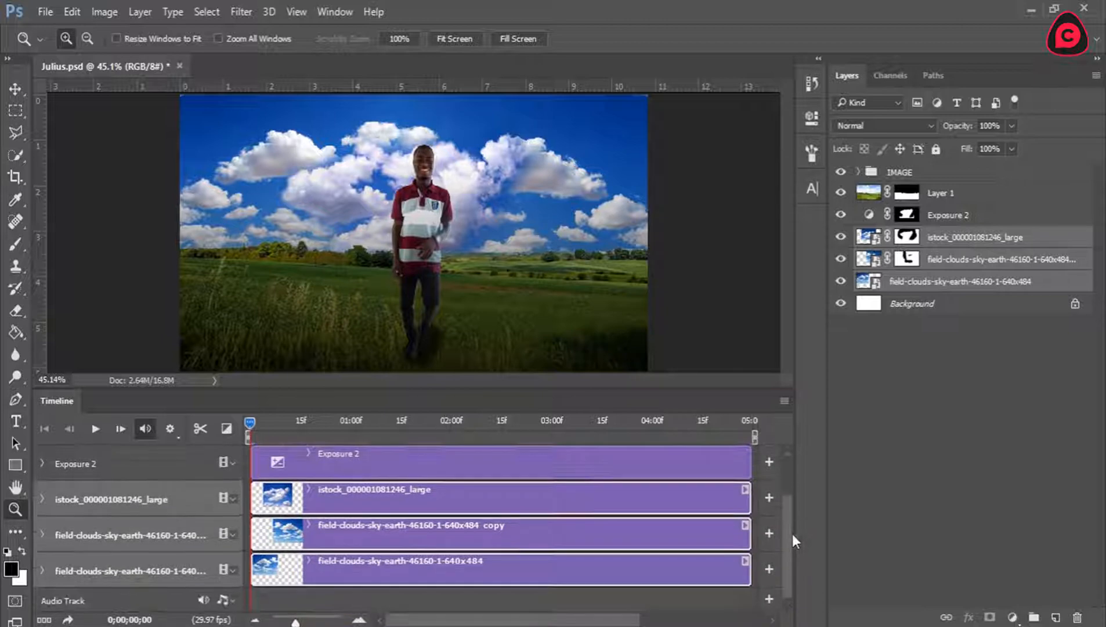
{"action": "left_click", "coordinate": [469, 574]}
{"action": "left_click", "coordinate": [442, 527]}
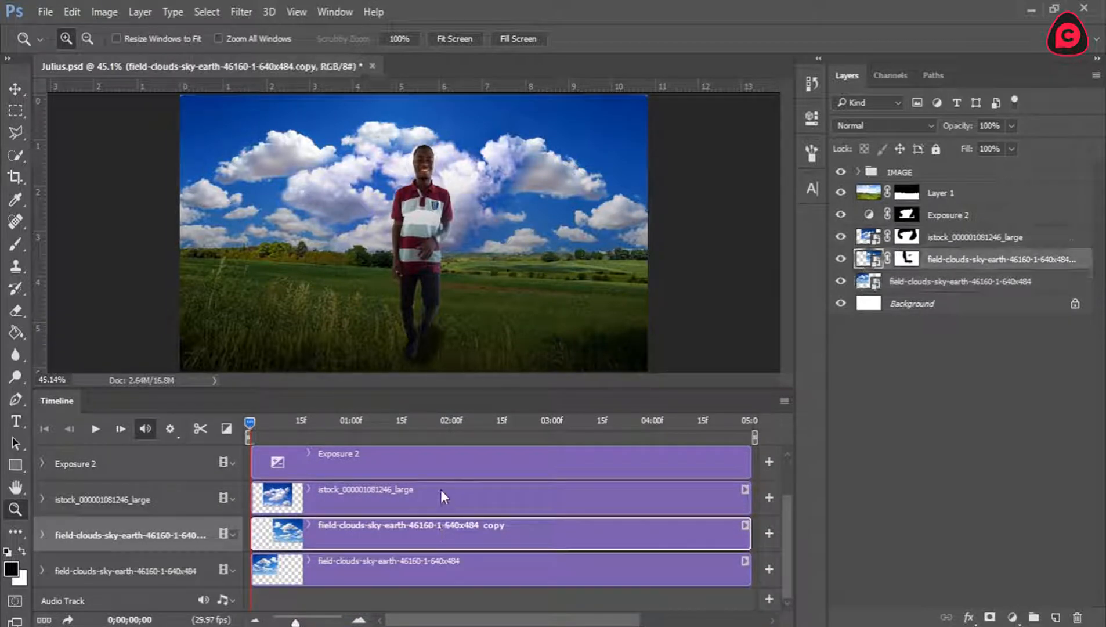
{"action": "left_click", "coordinate": [440, 489]}
{"action": "left_click", "coordinate": [443, 580]}
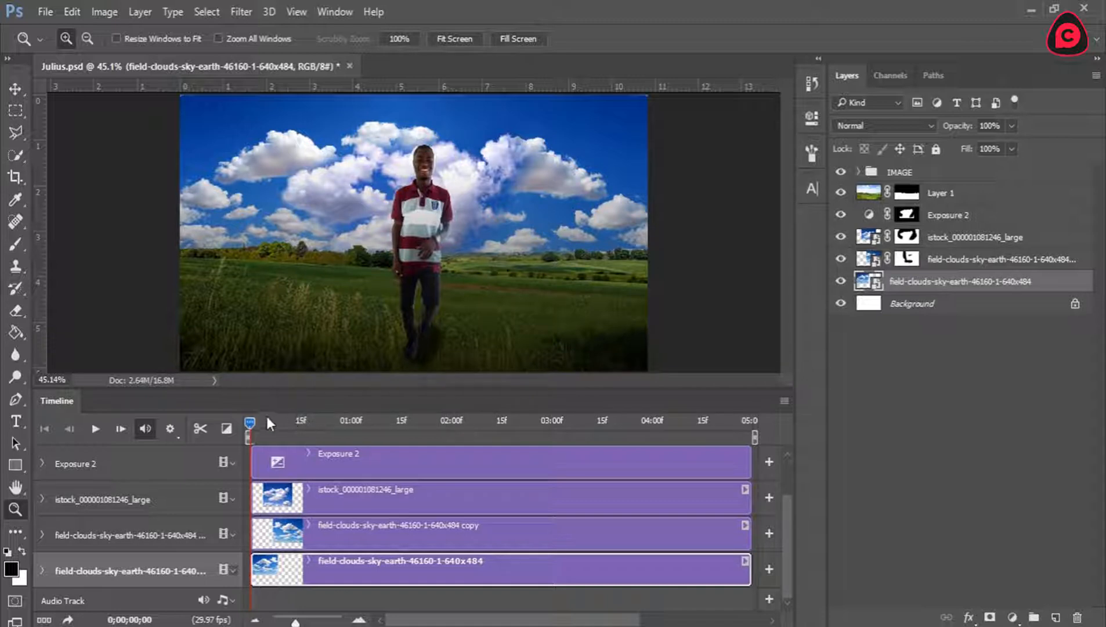
Move the playhead to the 3-second mark at 0;00;03;00.
{"action": "left_click_drag", "start_coordinate": [250, 420], "coordinate": [535, 424]}
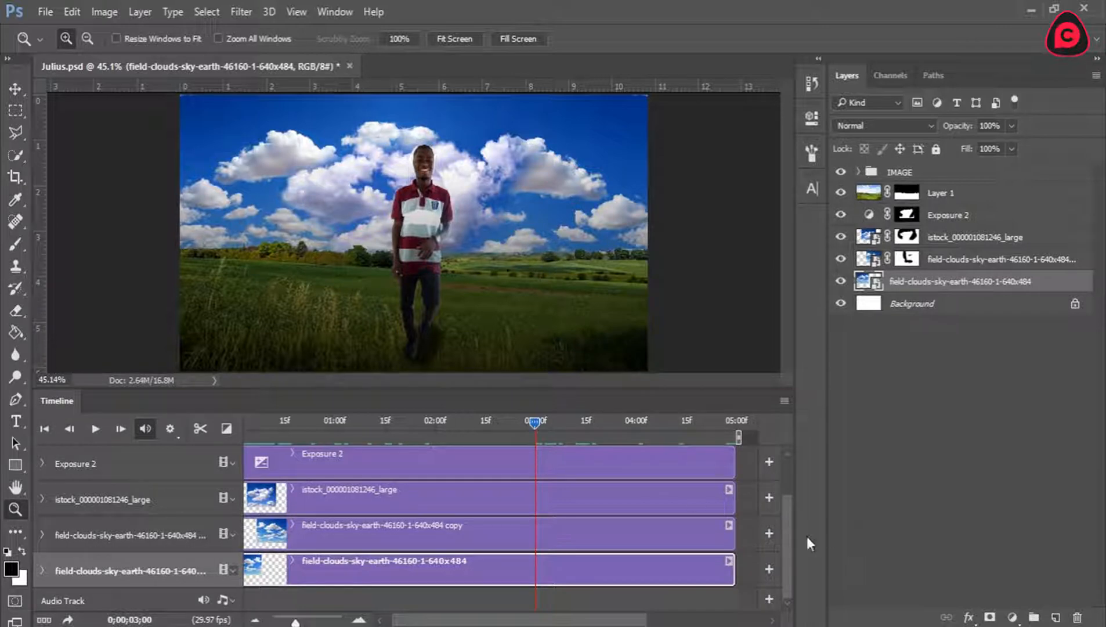
{"action": "left_click_drag", "start_coordinate": [787, 530], "coordinate": [792, 505]}
{"action": "mouse_move", "coordinate": [533, 423]}
{"action": "left_mouse_down"}
{"action": "mouse_move", "coordinate": [514, 422]}
{"action": "mouse_move", "coordinate": [536, 426]}
{"action": "left_mouse_up"}
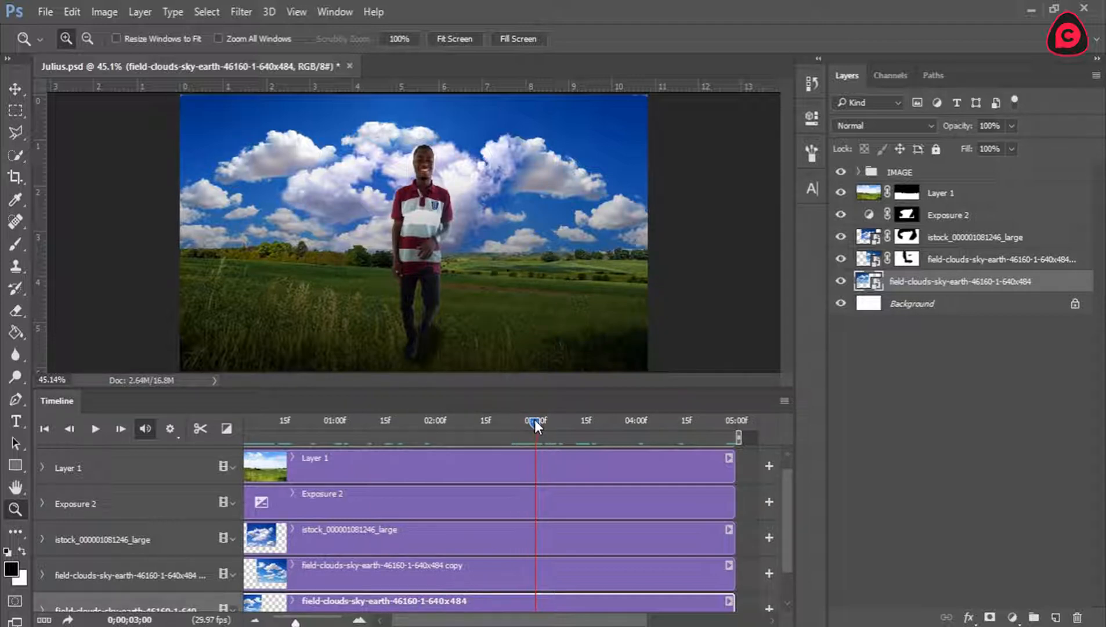
Select every layer clip, including those inside the IMAGE group, and split them all at the playhead.
{"action": "left_click", "coordinate": [610, 470], "text": "shift"}
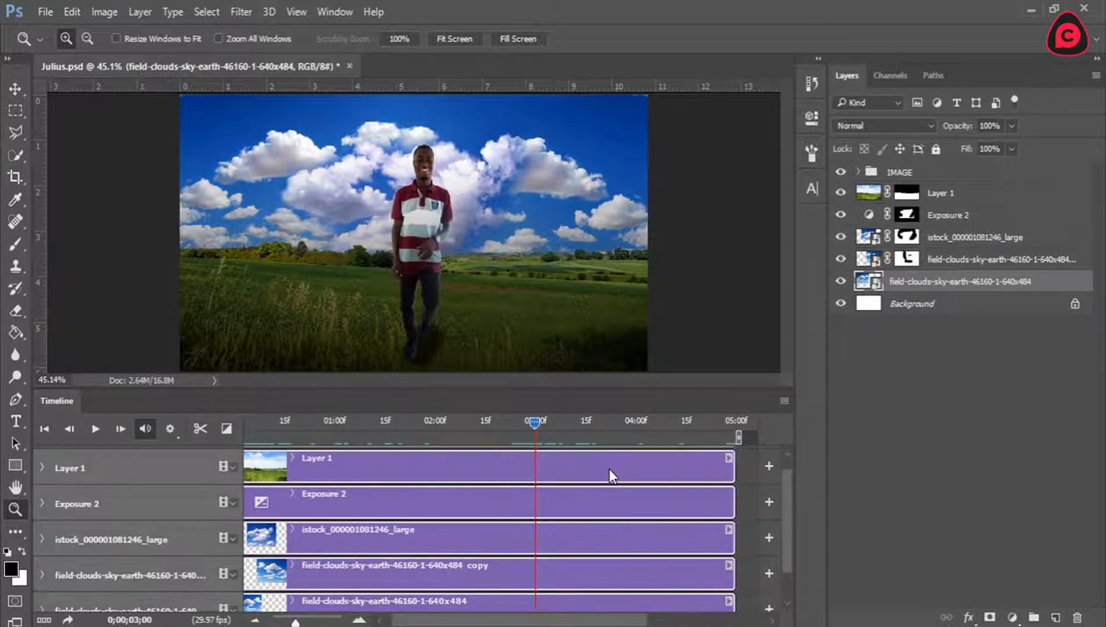
{"action": "scroll", "coordinate": [789, 522], "scroll_direction": "up", "scroll_amount": 1}
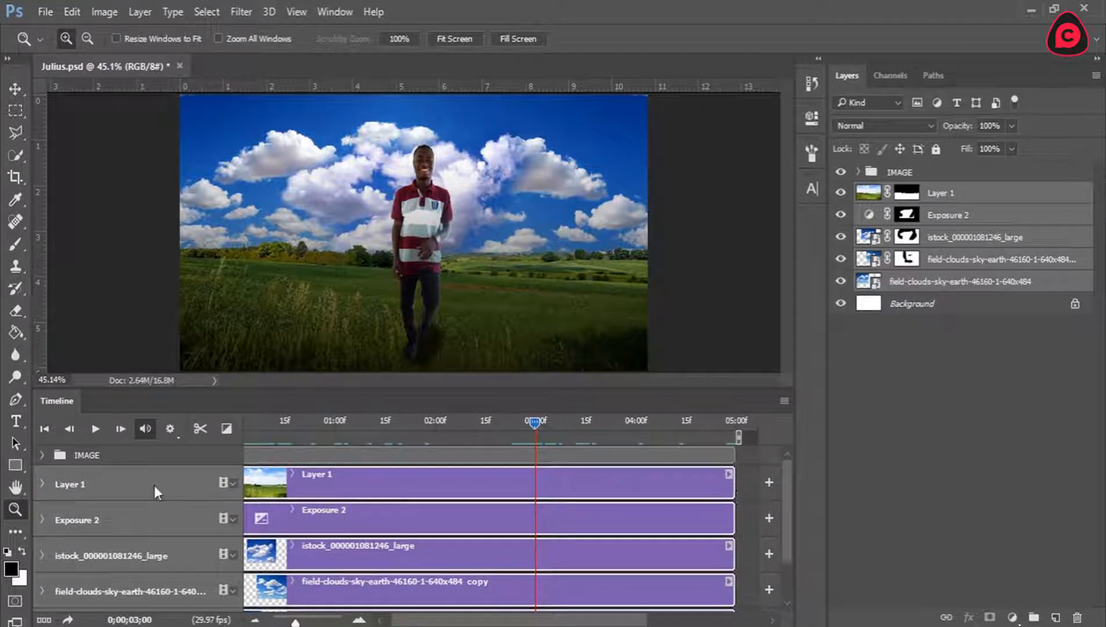
{"action": "left_click", "coordinate": [42, 455]}
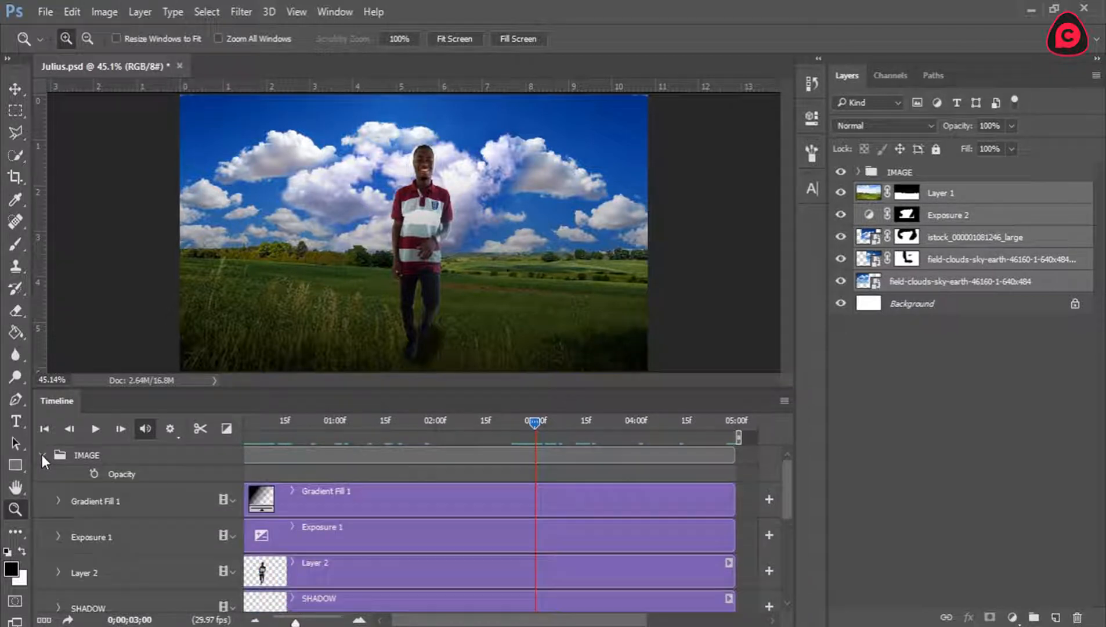
{"action": "left_click", "coordinate": [626, 503], "text": "shift"}
{"action": "left_click", "coordinate": [630, 536], "text": "shift"}
{"action": "left_click", "coordinate": [637, 578], "text": "shift"}
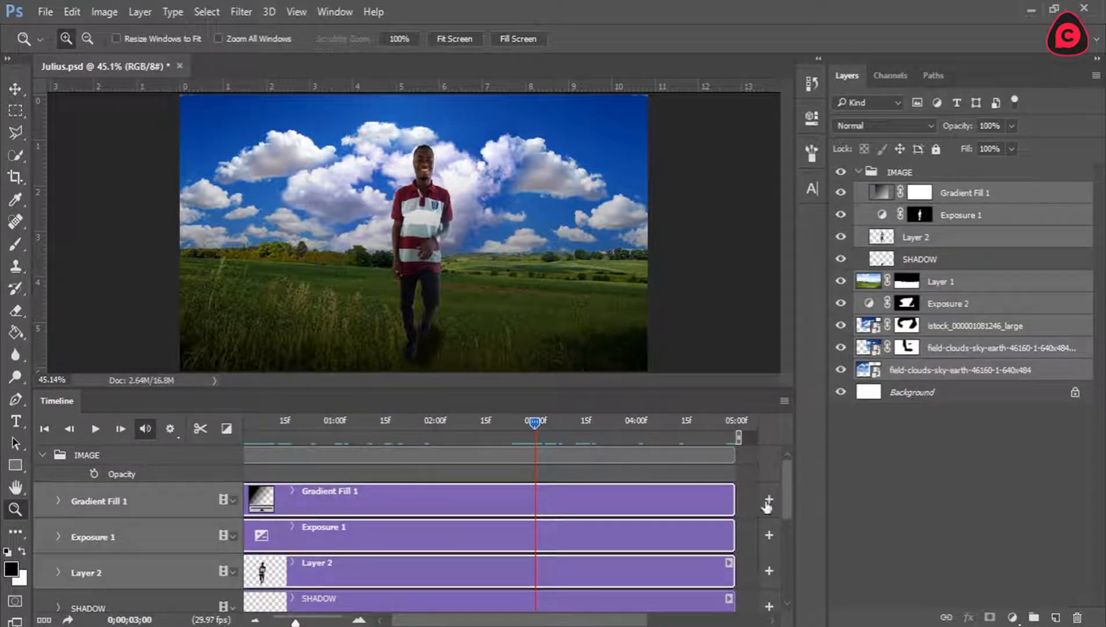
{"action": "left_click_drag", "start_coordinate": [784, 496], "coordinate": [787, 520]}
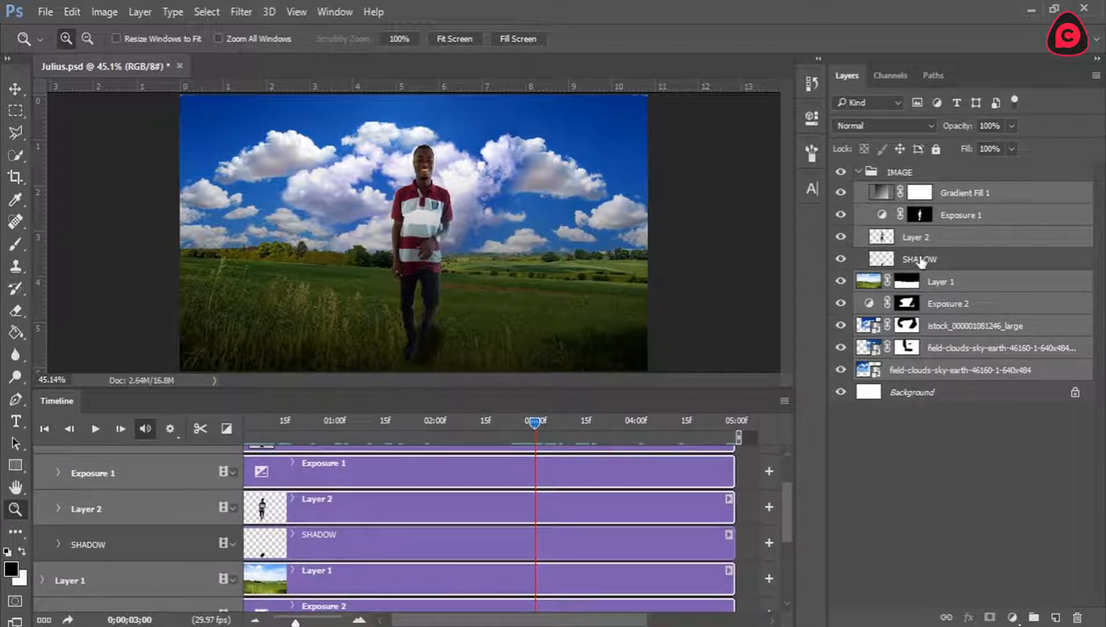
{"action": "left_click", "coordinate": [921, 261], "text": "shift"}
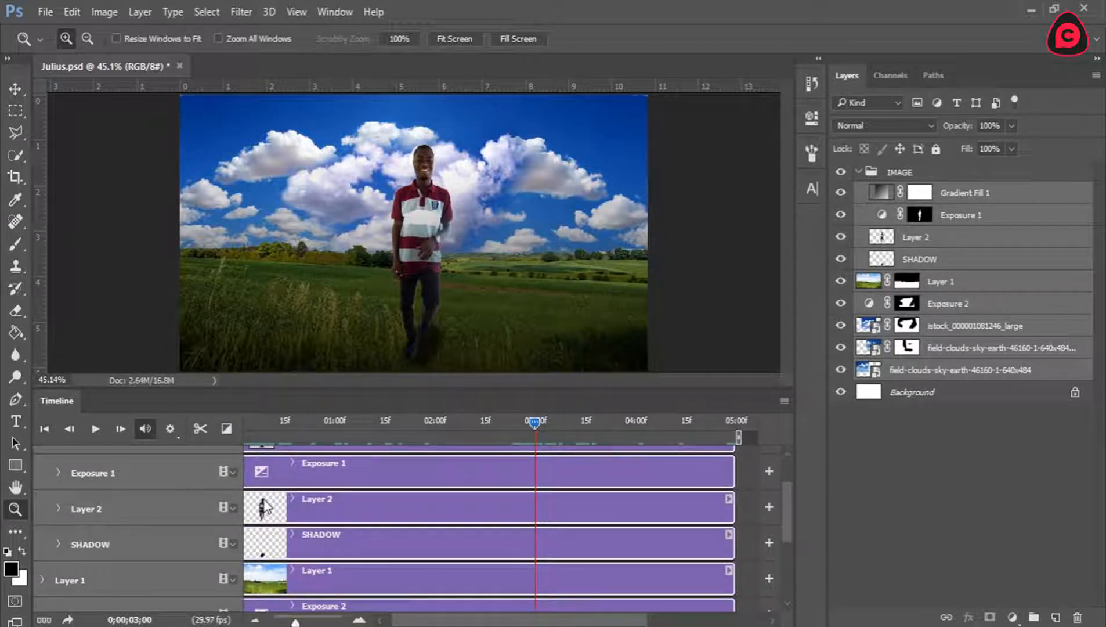
{"action": "left_click", "coordinate": [200, 428]}
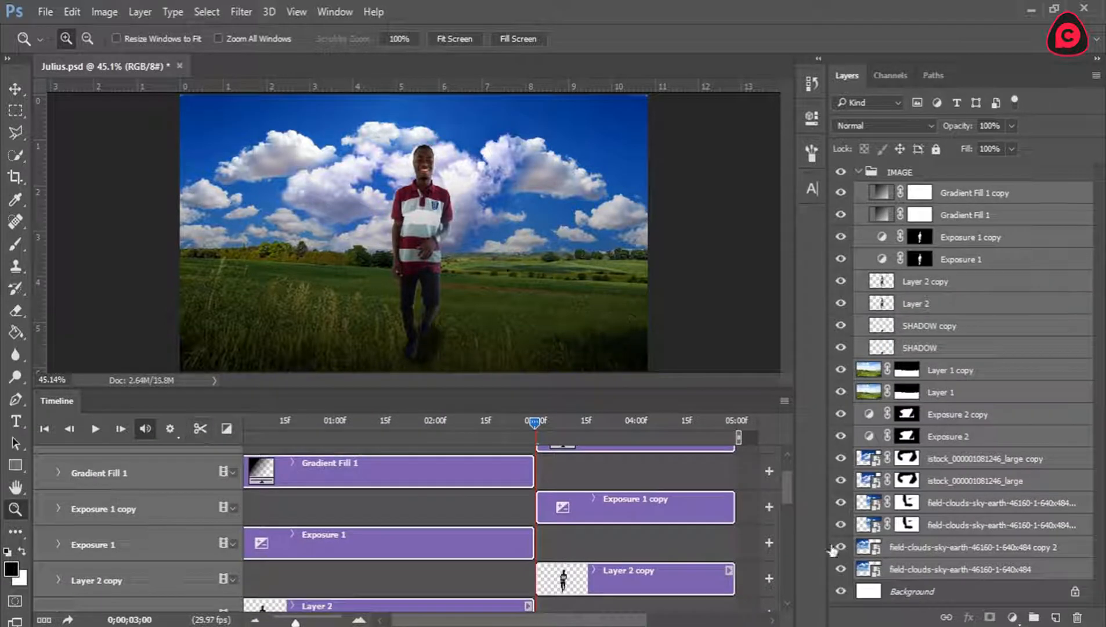
Delete all the split-off clip copies after the 3-second mark, from Gradient Fill 1 copy to field-clouds-sky-earth-46160-1-640x484 copy 2.
{"action": "left_click_drag", "start_coordinate": [780, 496], "coordinate": [788, 547]}
{"action": "left_click", "coordinate": [656, 510]}
{"action": "left_click", "coordinate": [654, 570], "text": "shift"}
{"action": "left_click", "coordinate": [667, 519], "text": "shift"}
{"action": "left_click", "coordinate": [663, 587], "text": "shift"}
{"action": "left_click", "coordinate": [658, 445], "text": "shift"}
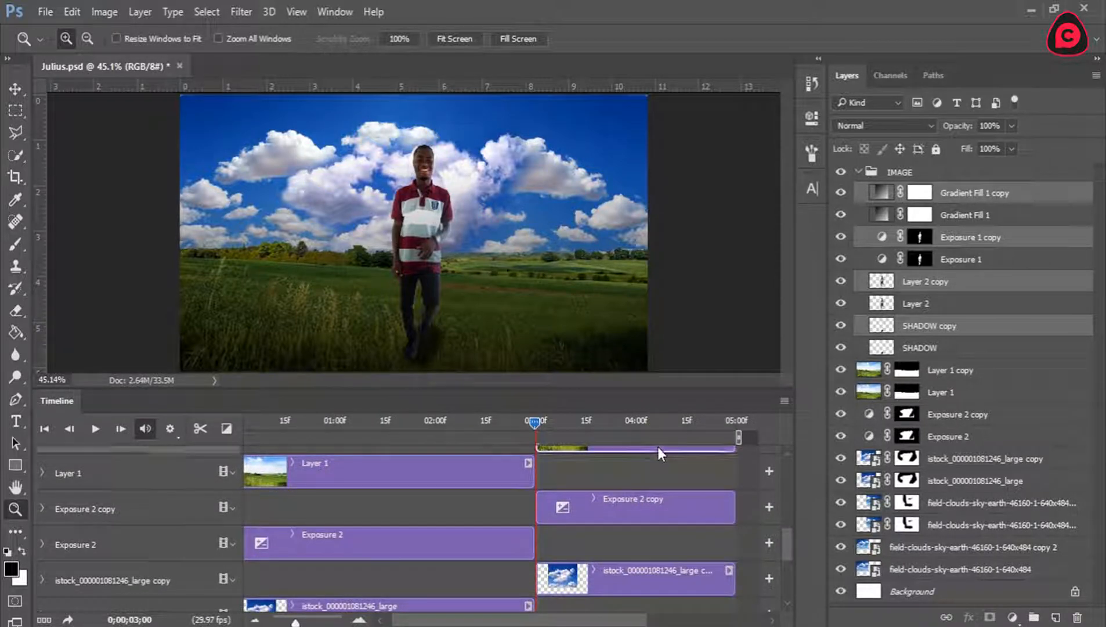
{"action": "left_click", "coordinate": [658, 508], "text": "shift"}
{"action": "left_click", "coordinate": [657, 569], "text": "shift"}
{"action": "left_click_drag", "start_coordinate": [790, 547], "coordinate": [790, 593]}
{"action": "left_click", "coordinate": [669, 498], "text": "shift"}
{"action": "left_click", "coordinate": [671, 562], "text": "shift"}
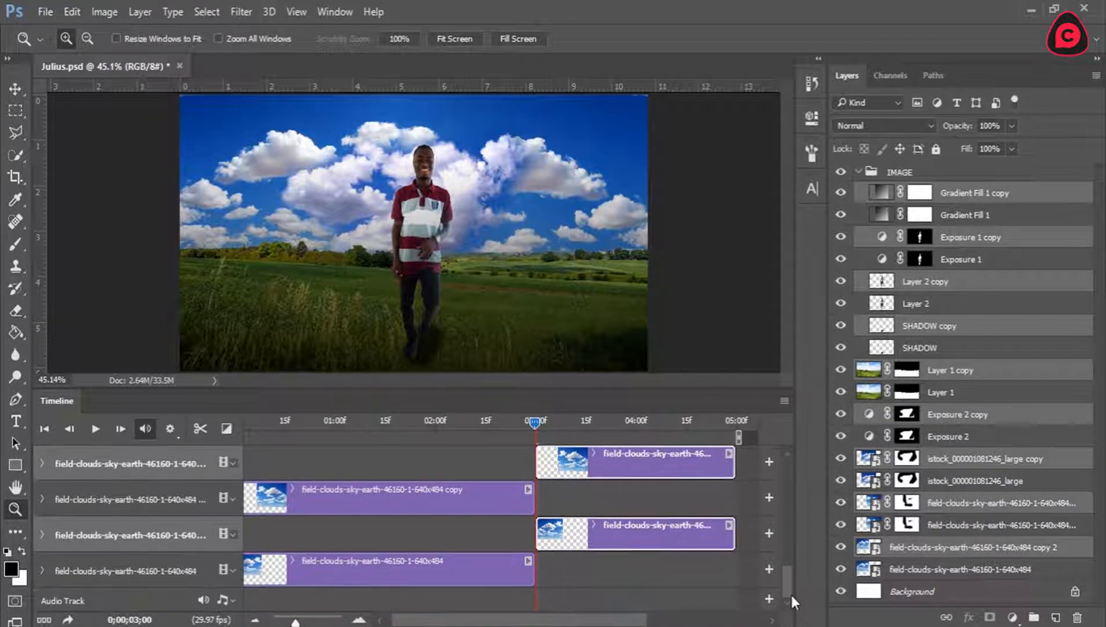
{"action": "left_click", "coordinate": [1077, 618]}
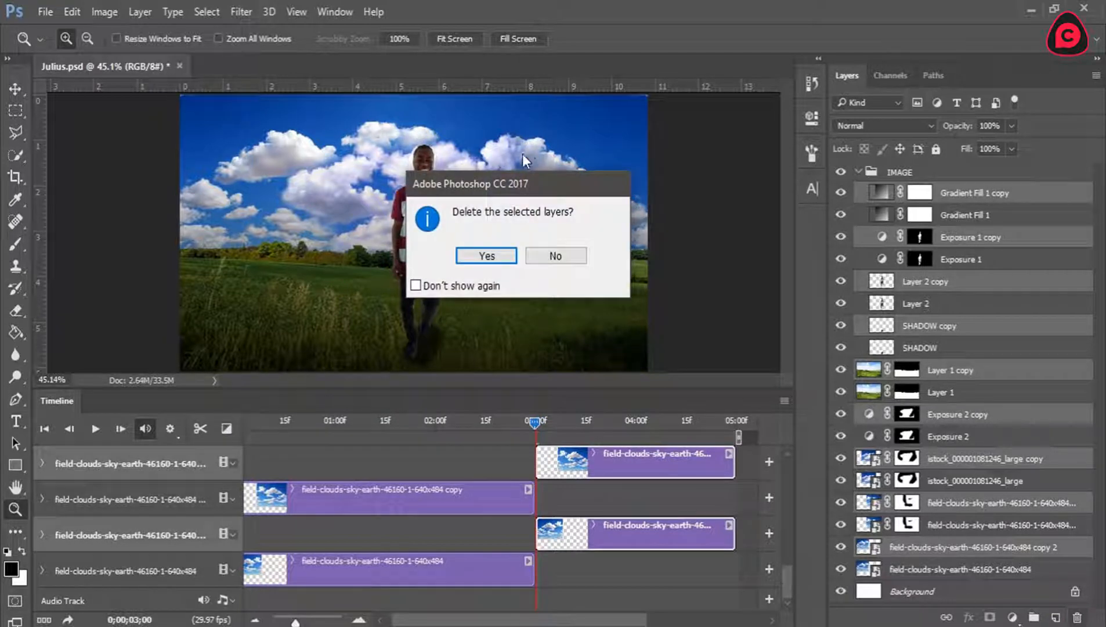
{"action": "left_click", "coordinate": [482, 260]}
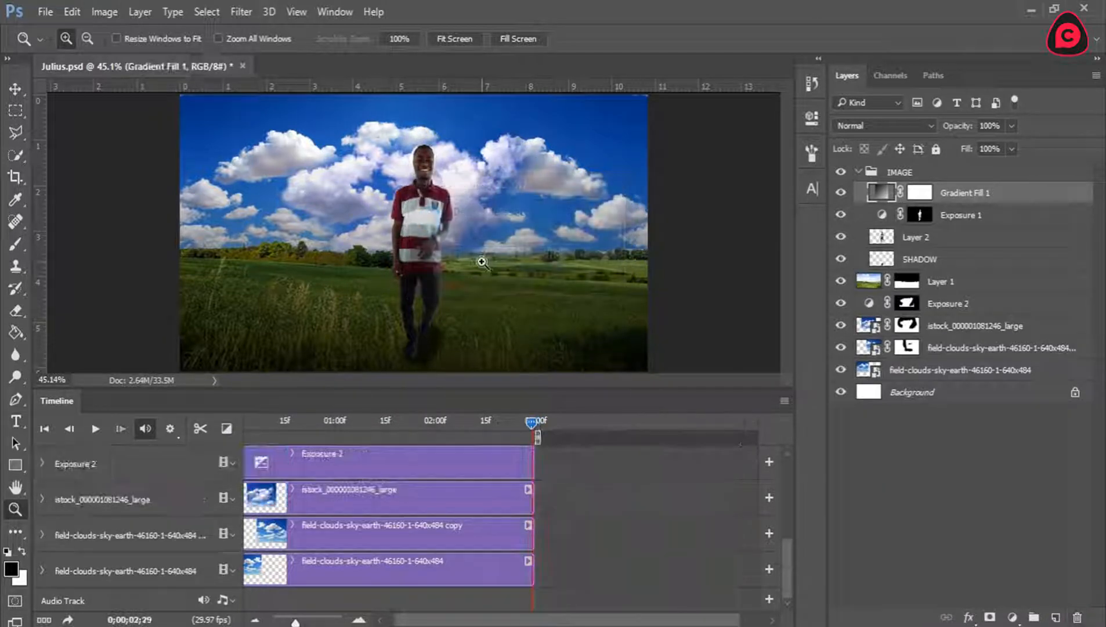
Return the playhead to the start of the timeline and magnify the time scale.
{"action": "scroll", "coordinate": [539, 460], "scroll_direction": "left", "scroll_amount": 1}
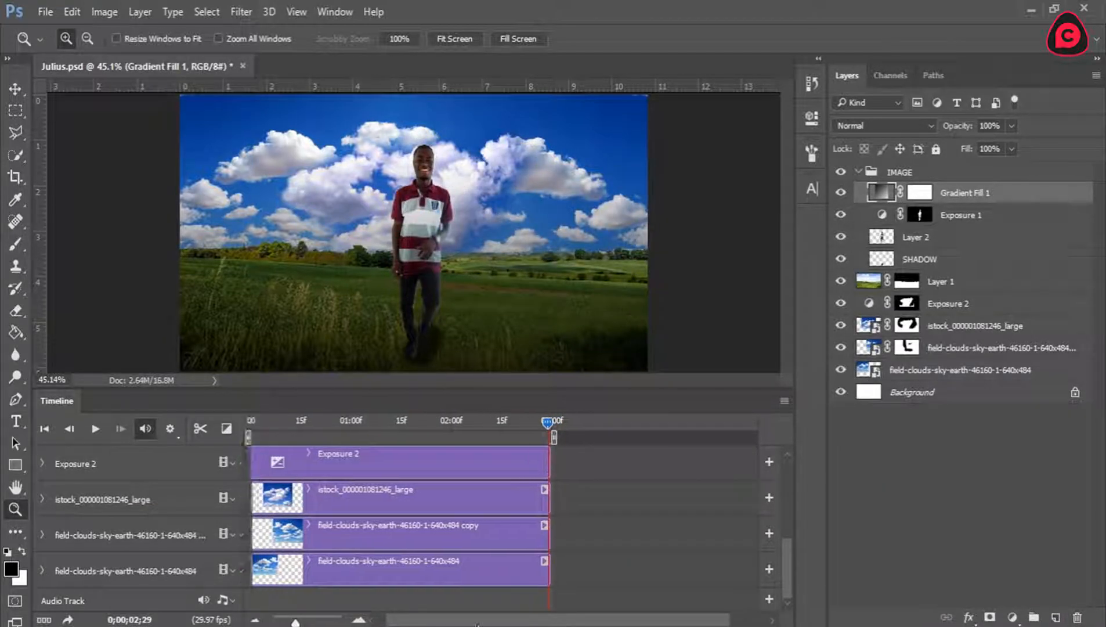
{"action": "left_click_drag", "start_coordinate": [547, 419], "coordinate": [207, 432]}
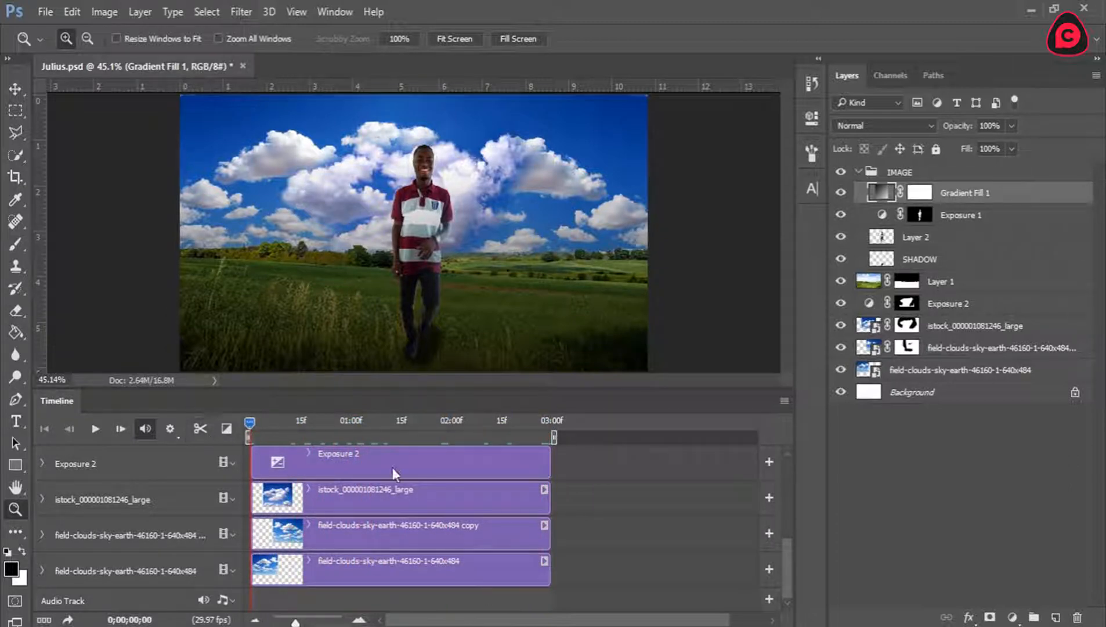
{"action": "mouse_move", "coordinate": [469, 622]}
{"action": "left_mouse_down"}
{"action": "mouse_move", "coordinate": [553, 625]}
{"action": "mouse_move", "coordinate": [476, 625]}
{"action": "left_mouse_up"}
{"action": "left_click_drag", "start_coordinate": [407, 623], "coordinate": [403, 622]}
{"action": "left_click", "coordinate": [359, 620]}
{"action": "left_click", "coordinate": [359, 620]}
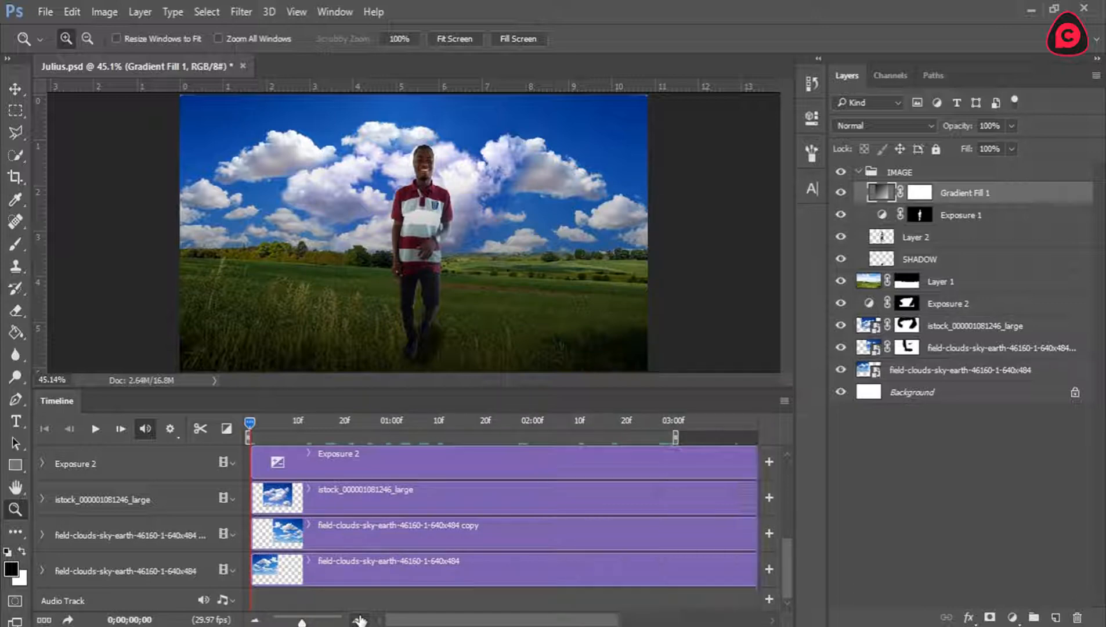
{"action": "left_click", "coordinate": [359, 620]}
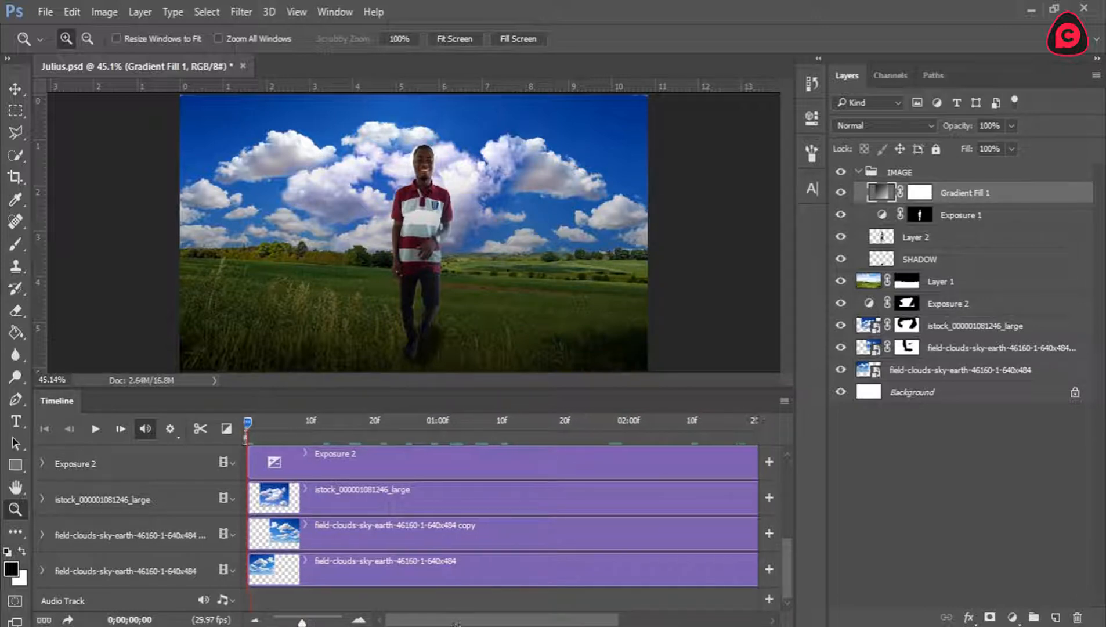
Check what the two field-clouds-sky-earth layers contribute to the sky by temporarily hiding each one.
{"action": "left_click", "coordinate": [360, 563]}
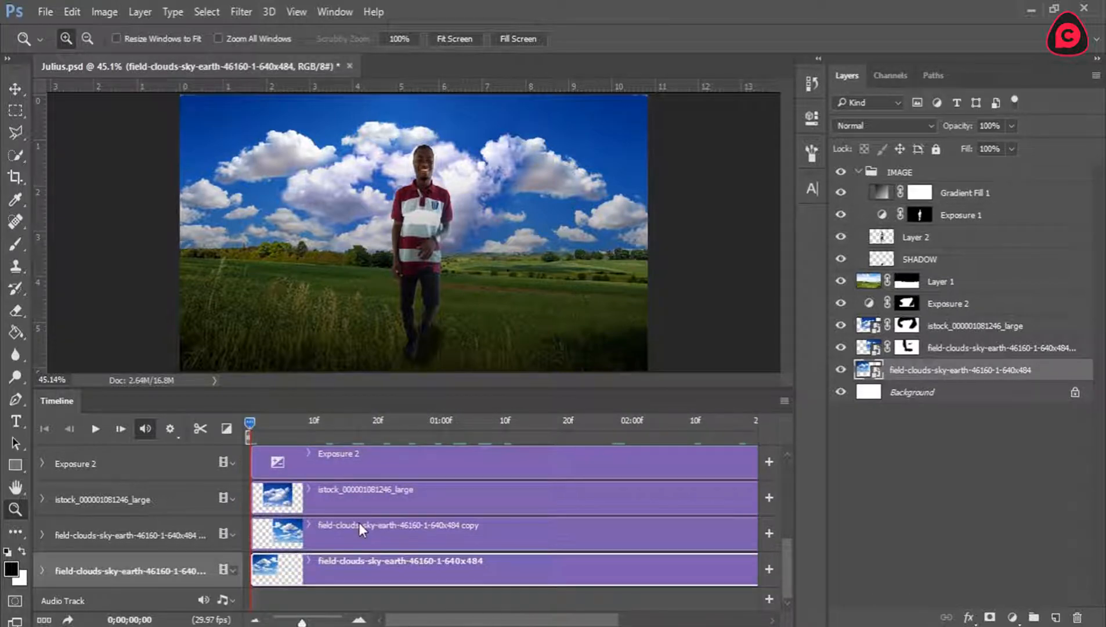
{"action": "left_click", "coordinate": [840, 371]}
{"action": "left_click", "coordinate": [840, 370]}
{"action": "left_click", "coordinate": [841, 348]}
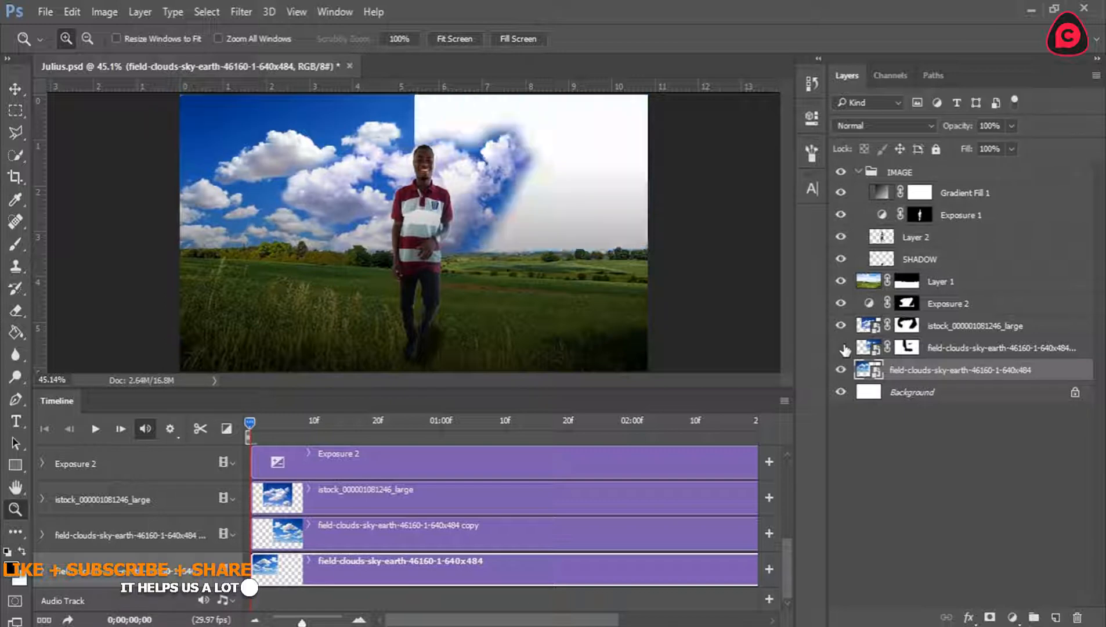
{"action": "left_click", "coordinate": [841, 347]}
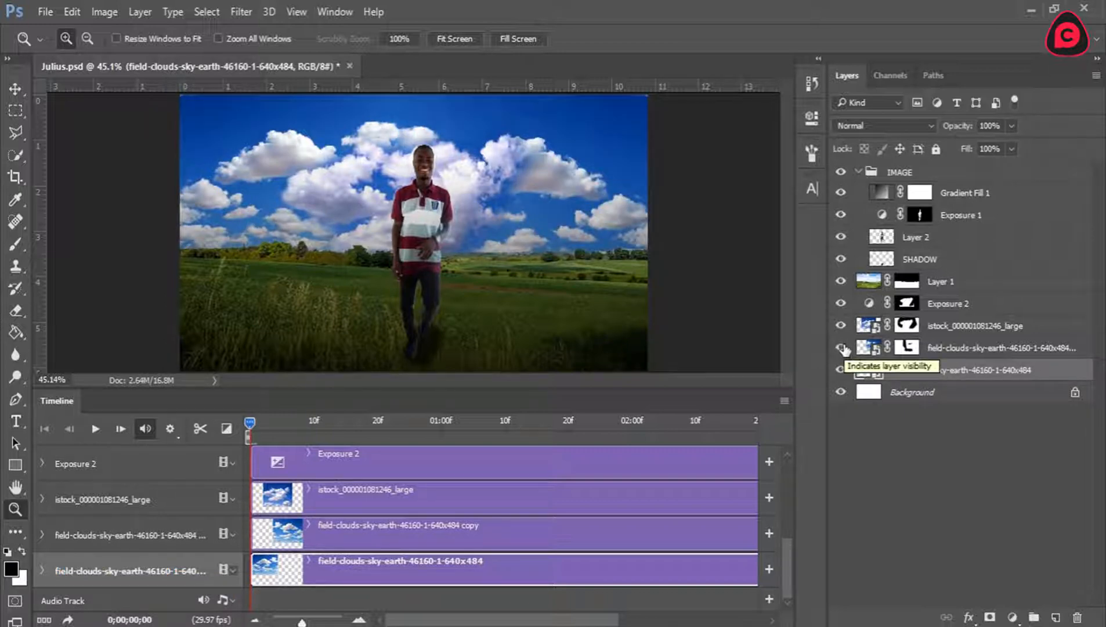
Toggle the visibility of the bottom field-clouds layer and its copy to compare their areas of the sky.
{"action": "left_click", "coordinate": [841, 370]}
{"action": "left_click", "coordinate": [841, 369]}
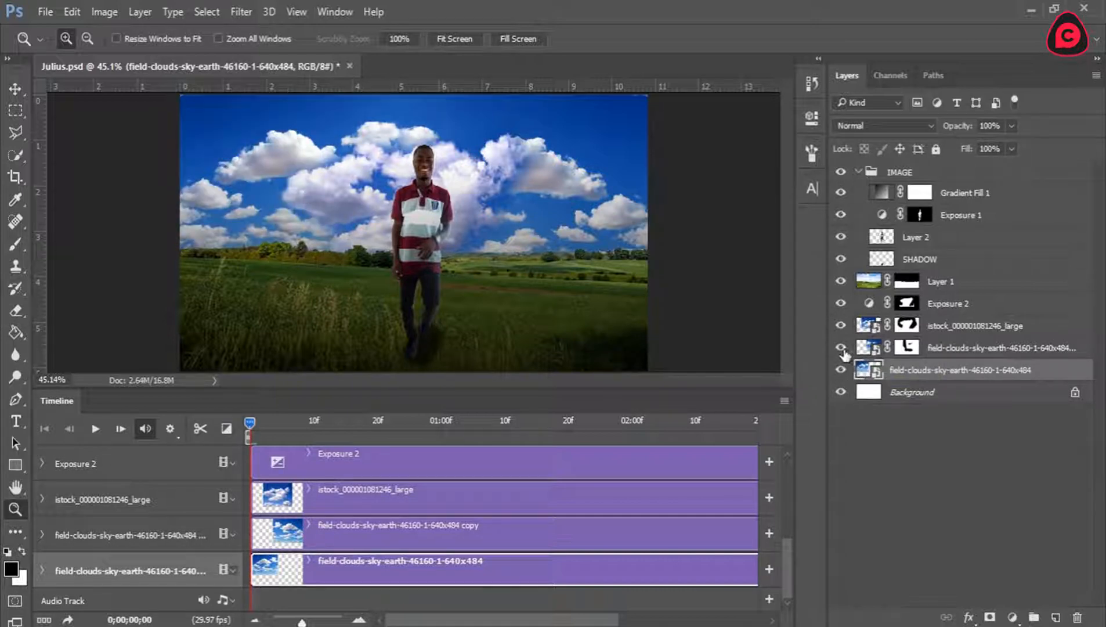
{"action": "left_click", "coordinate": [842, 348]}
{"action": "left_click", "coordinate": [841, 348]}
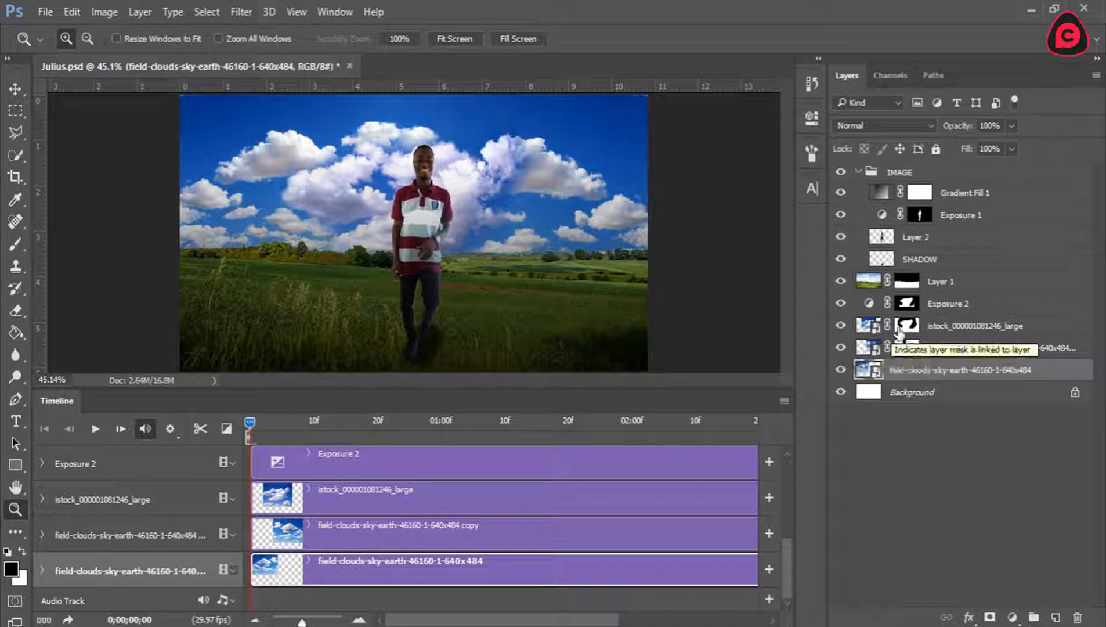
Enlarge the field-clouds copy layer to about 107% past the canvas's right edge and shift it slightly upward.
{"action": "left_click", "coordinate": [949, 329]}
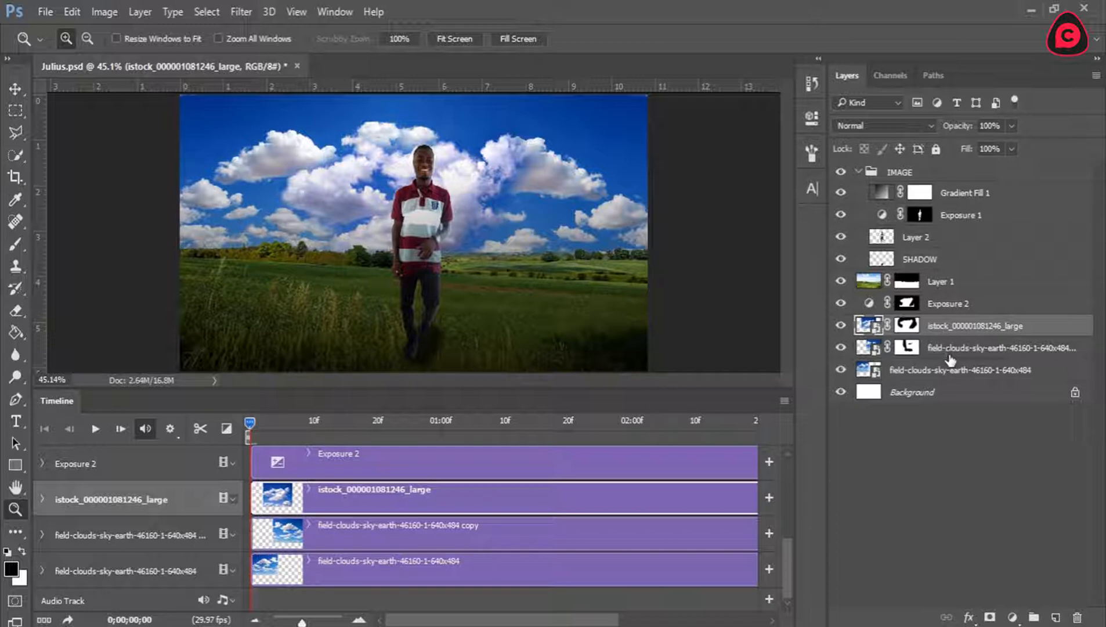
{"action": "left_click", "coordinate": [951, 350]}
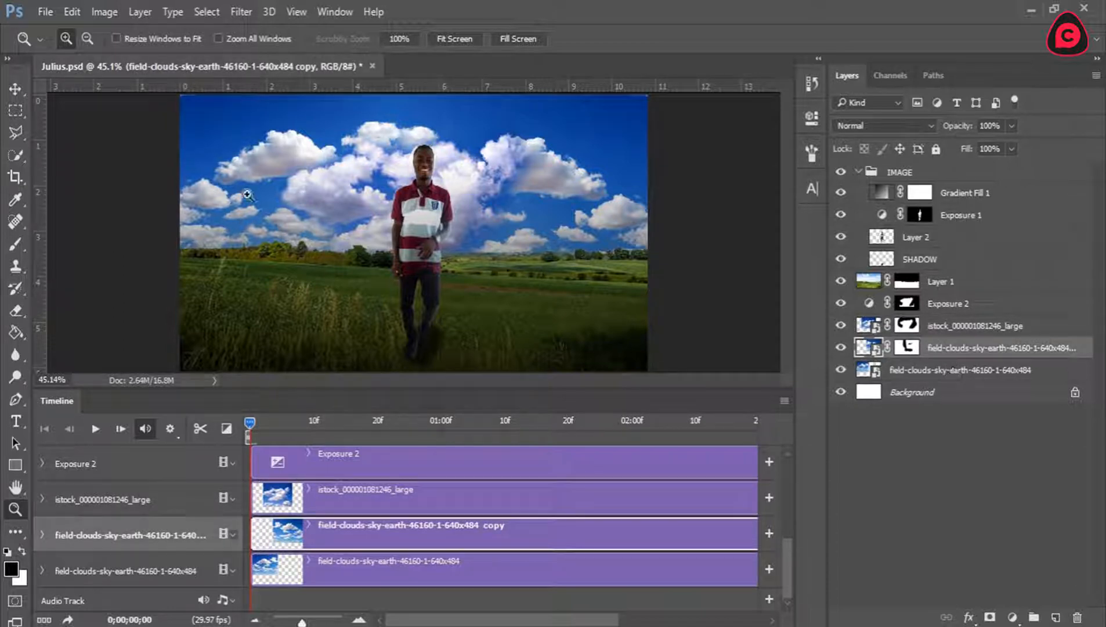
{"action": "left_click", "coordinate": [15, 89]}
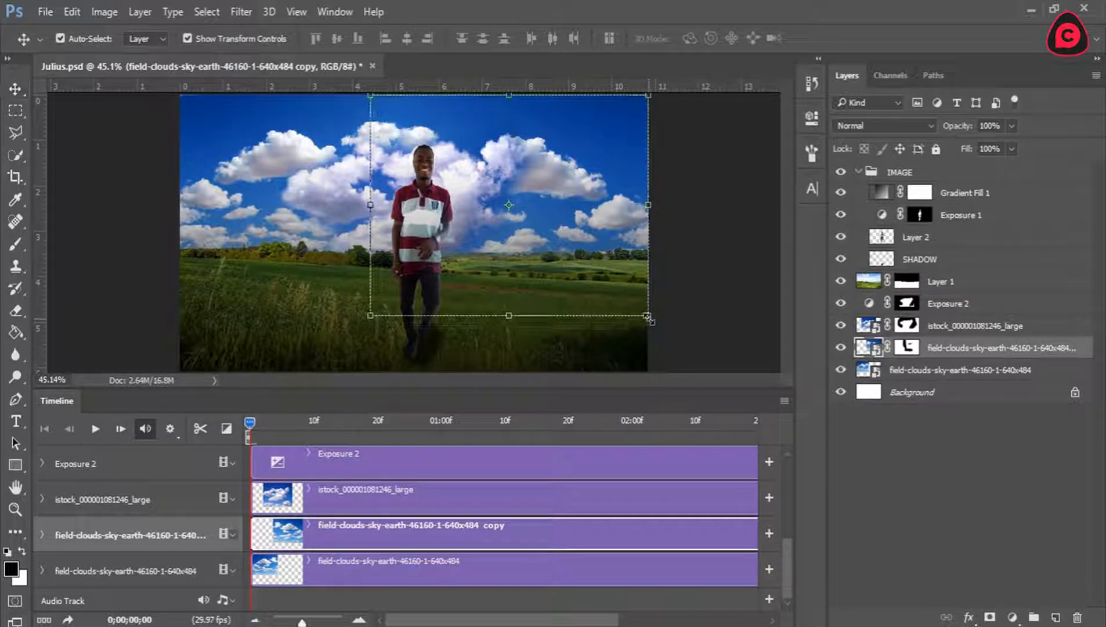
{"action": "left_click_drag", "start_coordinate": [647, 317], "coordinate": [677, 327]}
{"action": "left_click_drag", "start_coordinate": [618, 235], "coordinate": [616, 215]}
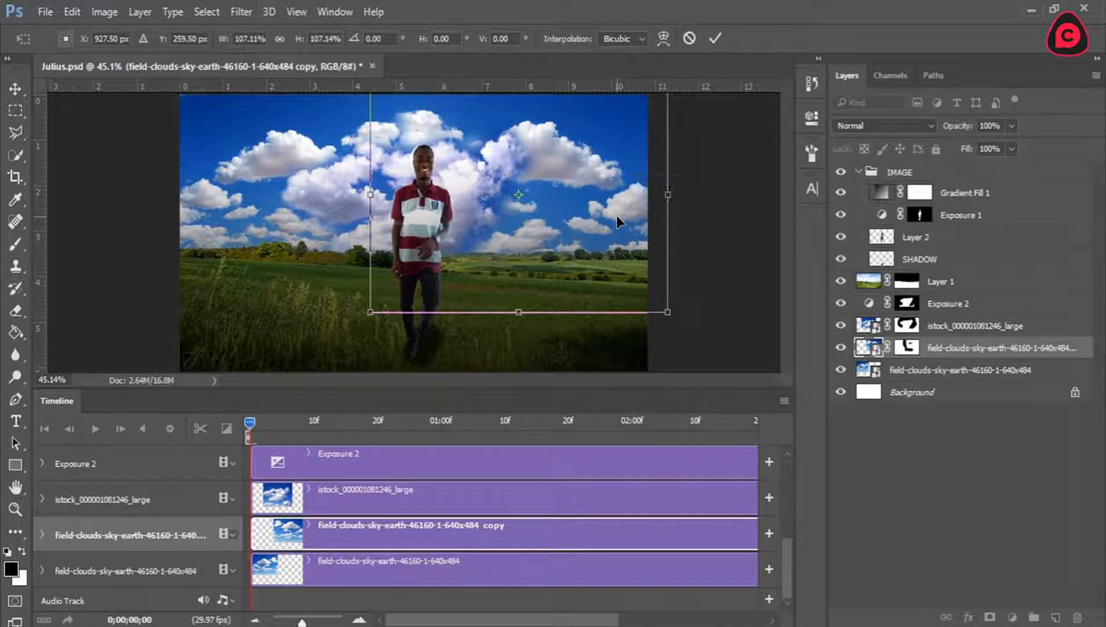
{"action": "left_click", "coordinate": [715, 38]}
Enlarge the bottom field-clouds layer beyond the canvas's left edge and shift it slightly upward.
{"action": "left_click", "coordinate": [928, 372]}
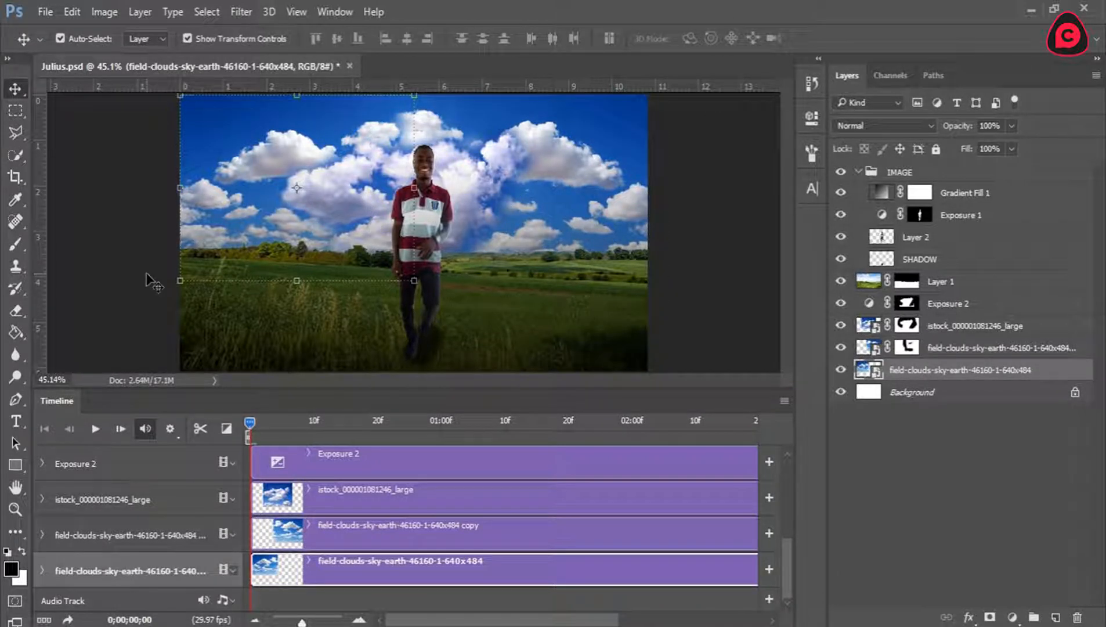
{"action": "left_click_drag", "start_coordinate": [175, 277], "coordinate": [144, 306]}
{"action": "left_click_drag", "start_coordinate": [254, 273], "coordinate": [254, 256]}
{"action": "left_click", "coordinate": [557, 36]}
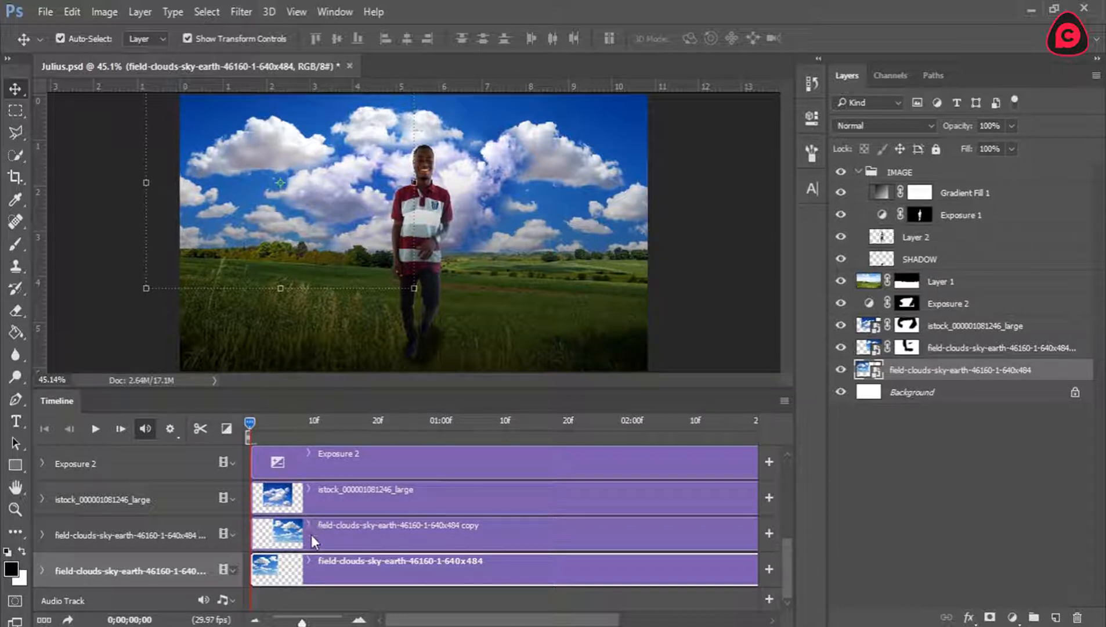
Expand the bottom field-clouds track's animation properties and rasterize that smart object layer.
{"action": "left_click", "coordinate": [41, 570]}
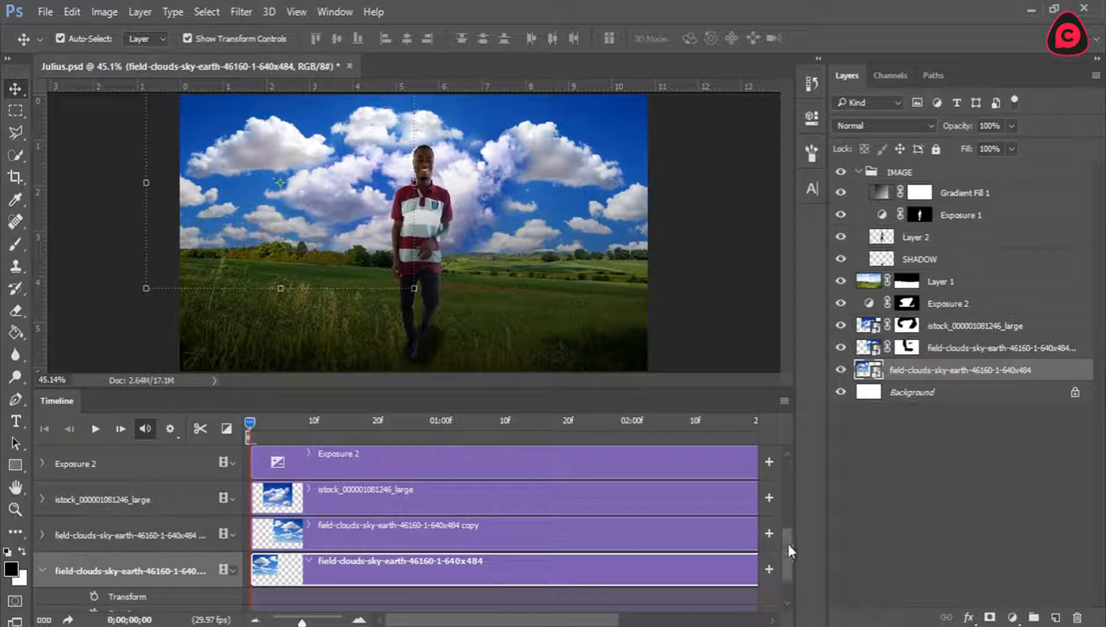
{"action": "left_click_drag", "start_coordinate": [788, 543], "coordinate": [788, 562]}
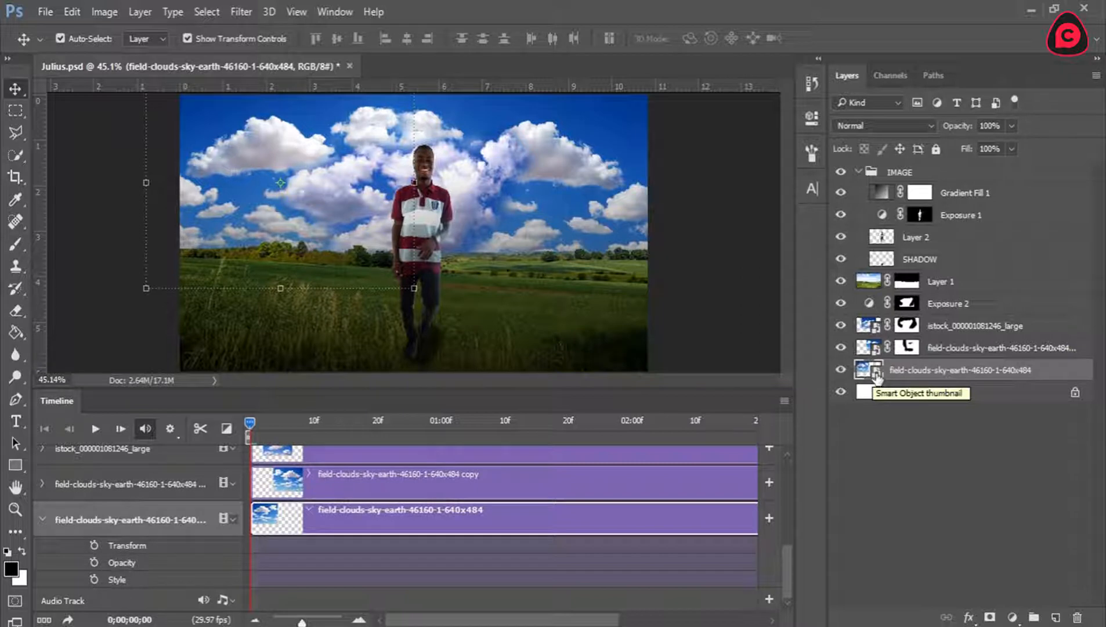
{"action": "right_click", "coordinate": [901, 369]}
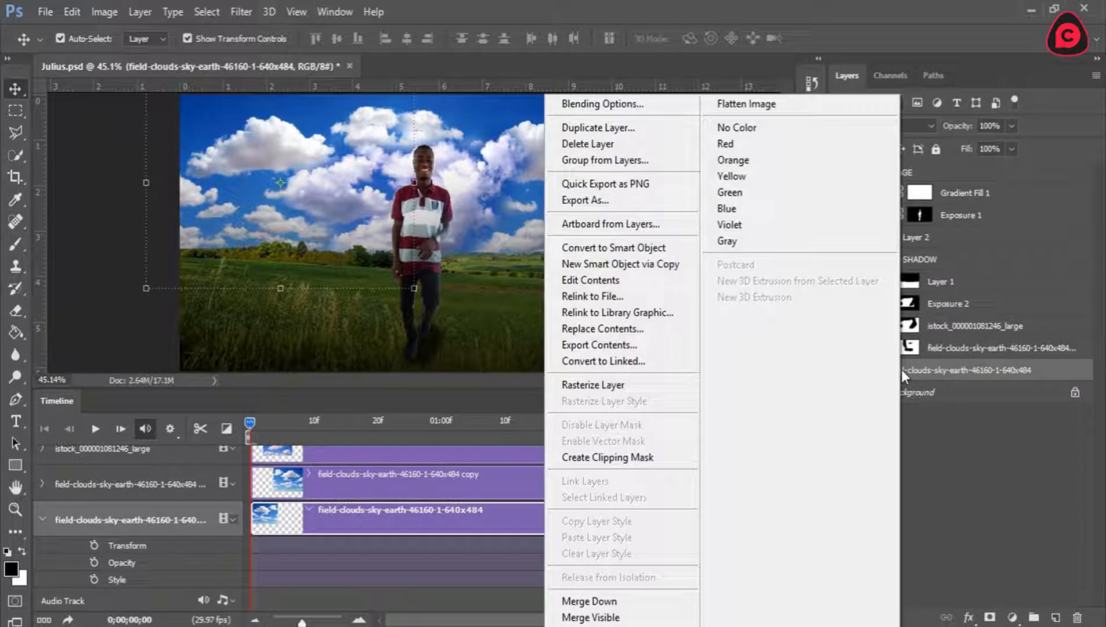
{"action": "left_click", "coordinate": [580, 387]}
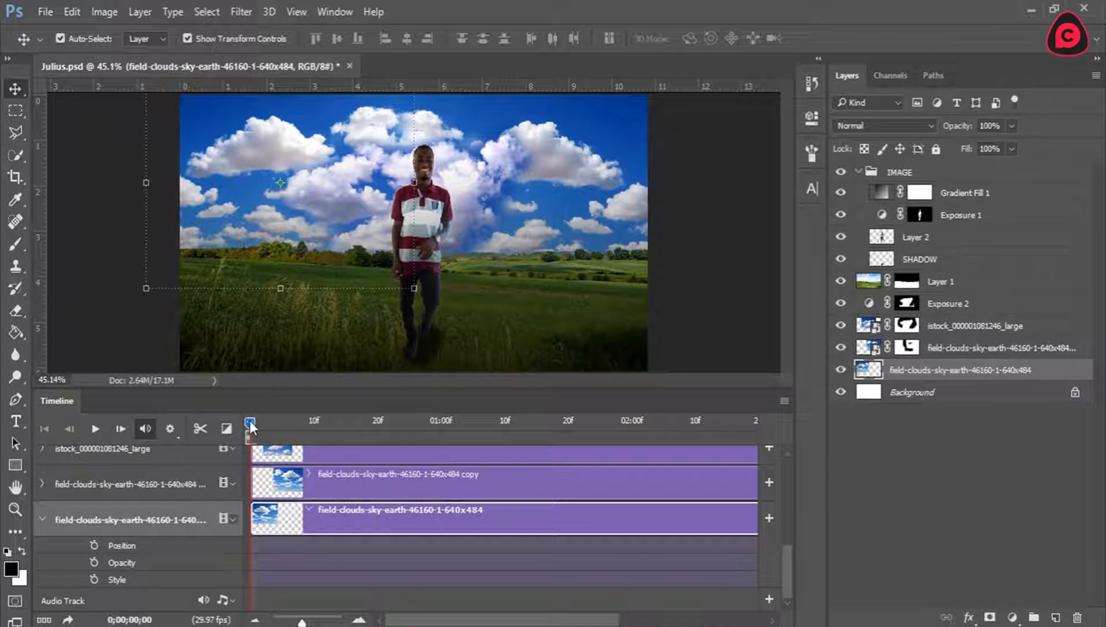
Add a Position keyframe to the bottom field-clouds layer at 0;00;02;29, the last frame of the timeline.
{"action": "left_click", "coordinate": [260, 243]}
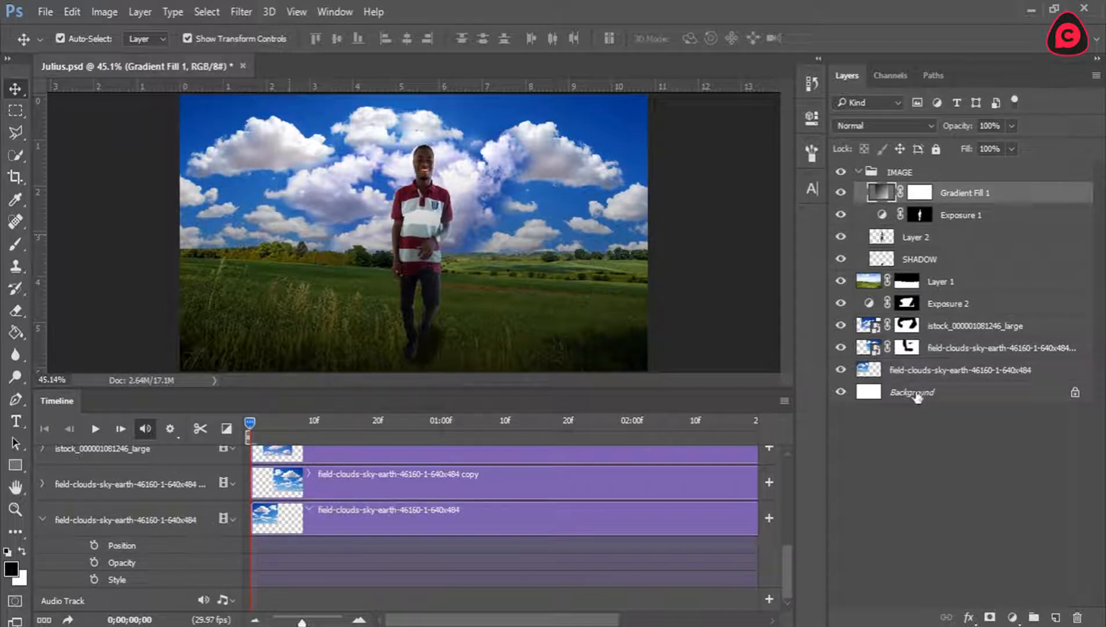
{"action": "left_click", "coordinate": [917, 371]}
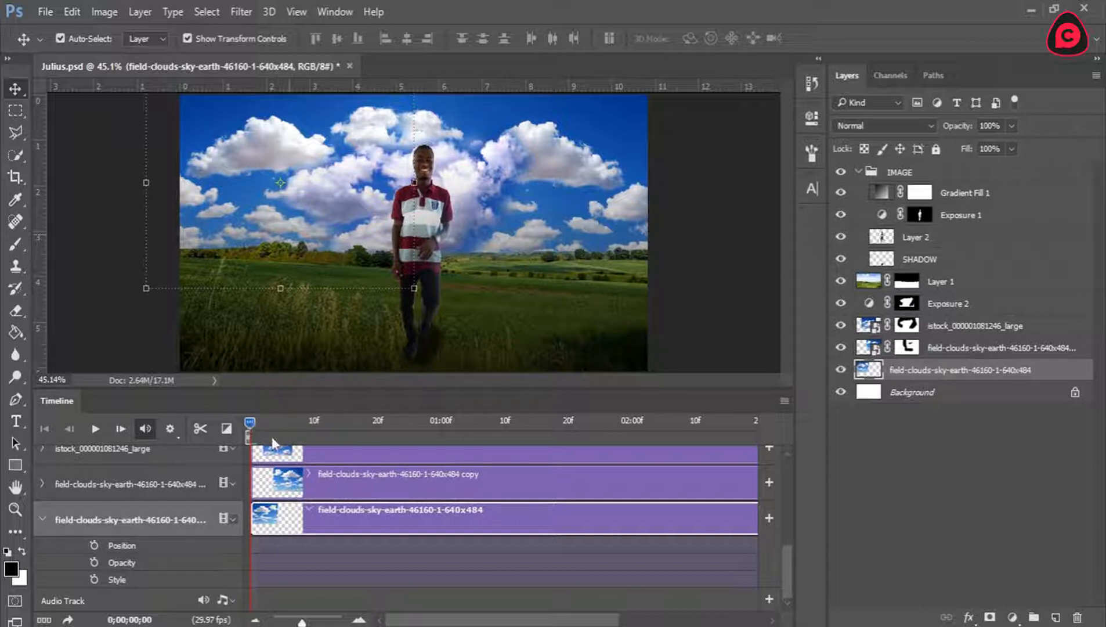
{"action": "left_click_drag", "start_coordinate": [518, 623], "coordinate": [604, 605]}
{"action": "left_click", "coordinate": [535, 420]}
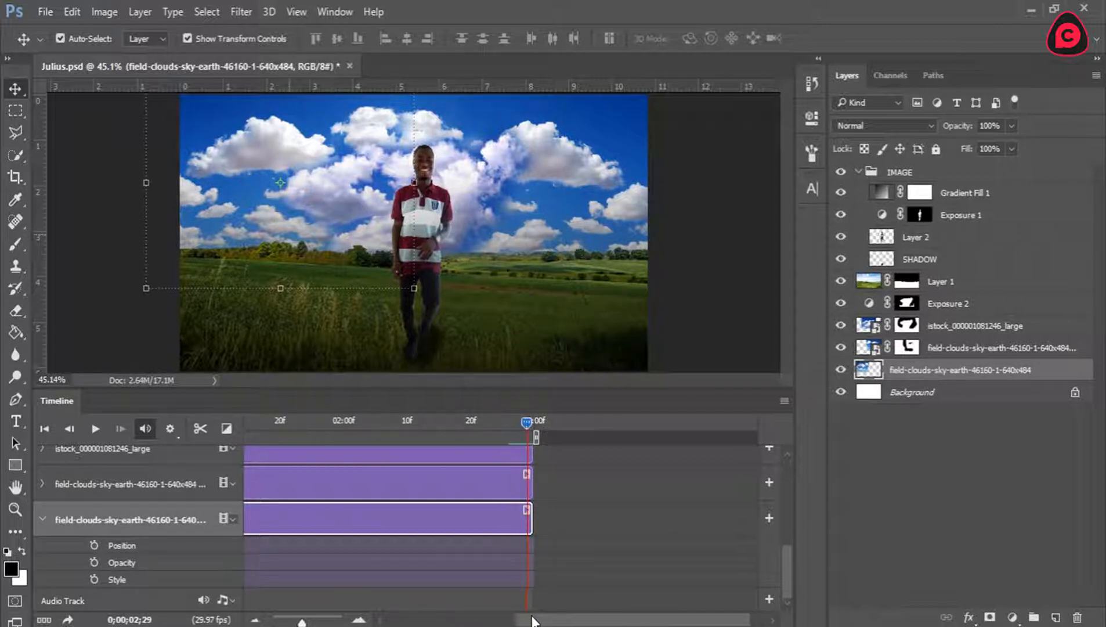
{"action": "left_click", "coordinate": [94, 545]}
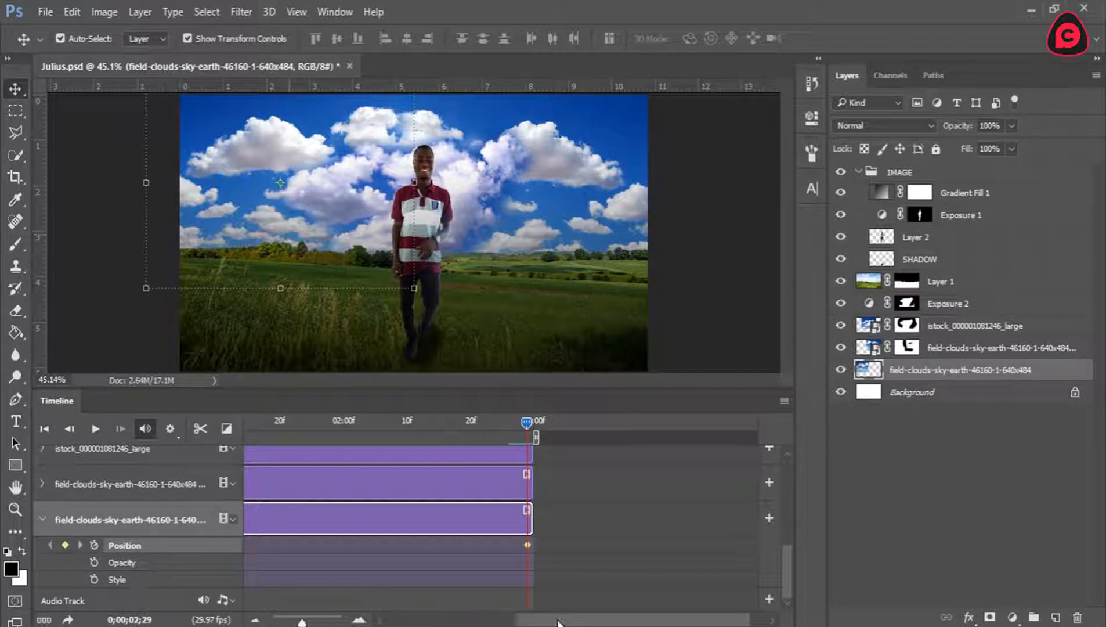
At the start of the timeline, nudge the bottom field-clouds layer rightward until its left edge meets the canvas's left edge.
{"action": "left_click_drag", "start_coordinate": [556, 624], "coordinate": [425, 623]}
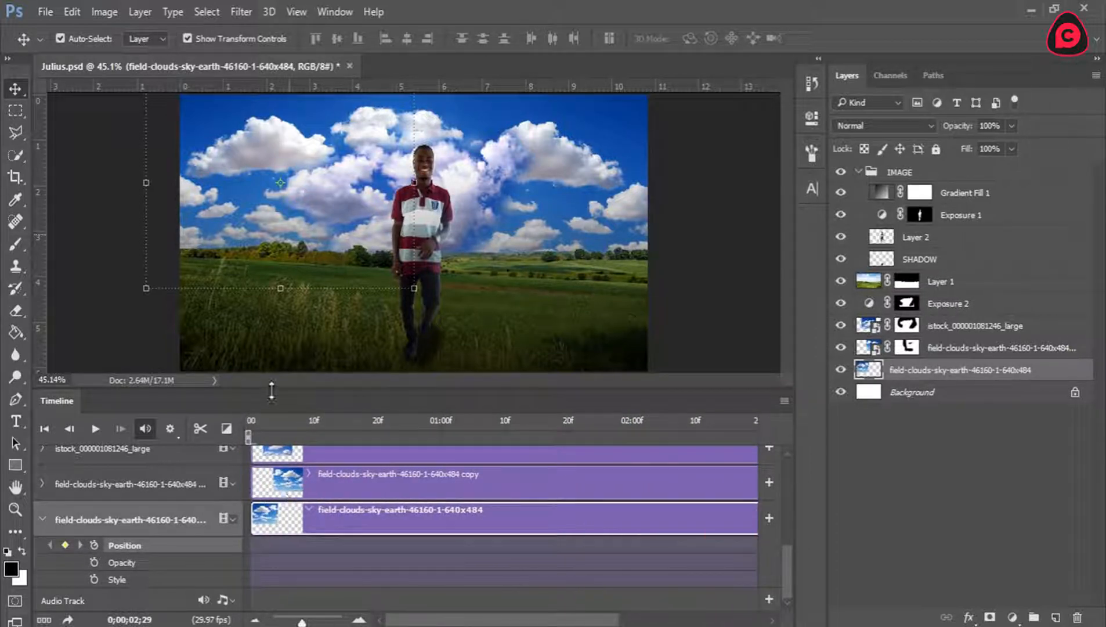
{"action": "left_click_drag", "start_coordinate": [268, 420], "coordinate": [249, 420]}
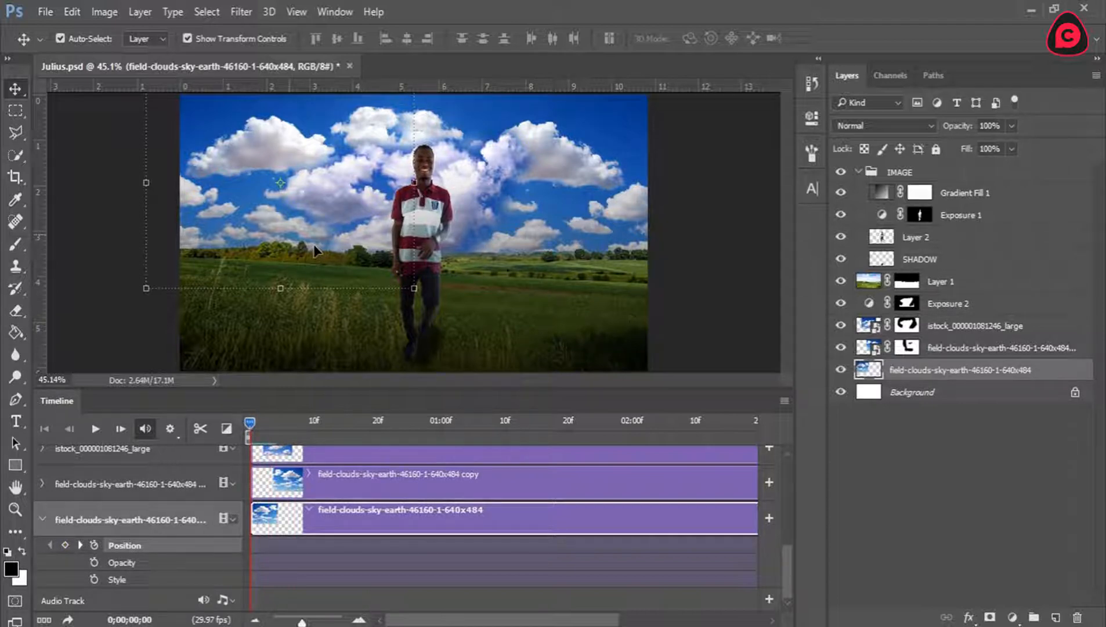
{"action": "key", "text": "shift+Right"}
{"action": "key", "text": "shift+Right"}
{"action": "key", "text": "shift+Right"}
{"action": "key", "text": "shift+Right"}
{"action": "key", "text": "shift+Right"}
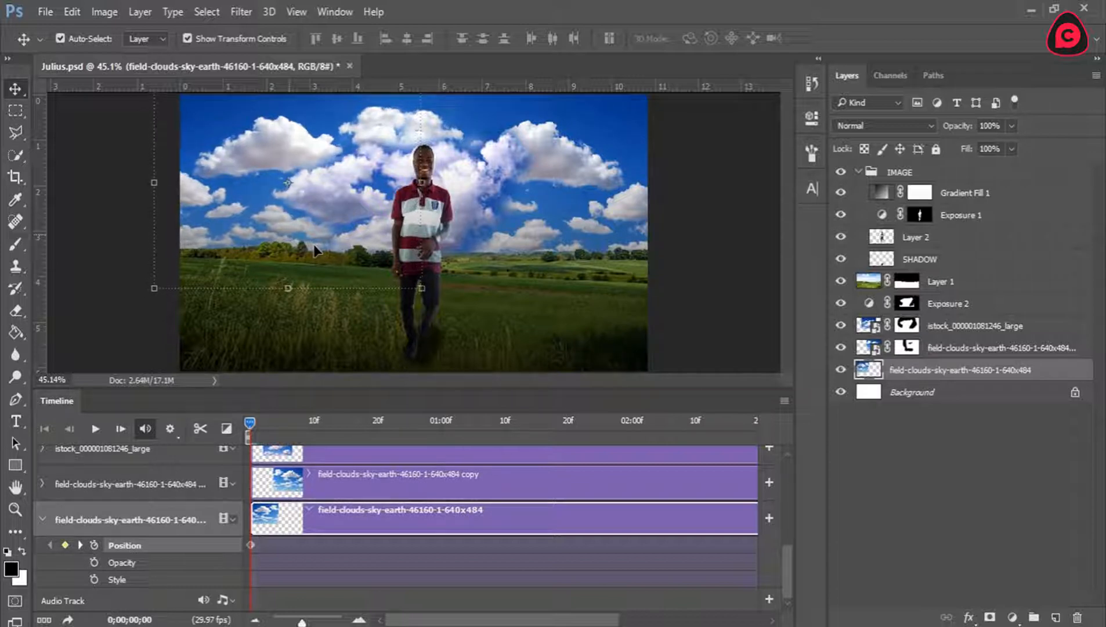
{"action": "key", "text": "shift+Right"}
{"action": "key", "text": "shift+Right"}
{"action": "key", "text": "shift+Right"}
{"action": "key", "text": "shift+Right"}
{"action": "key", "text": "shift+Right"}
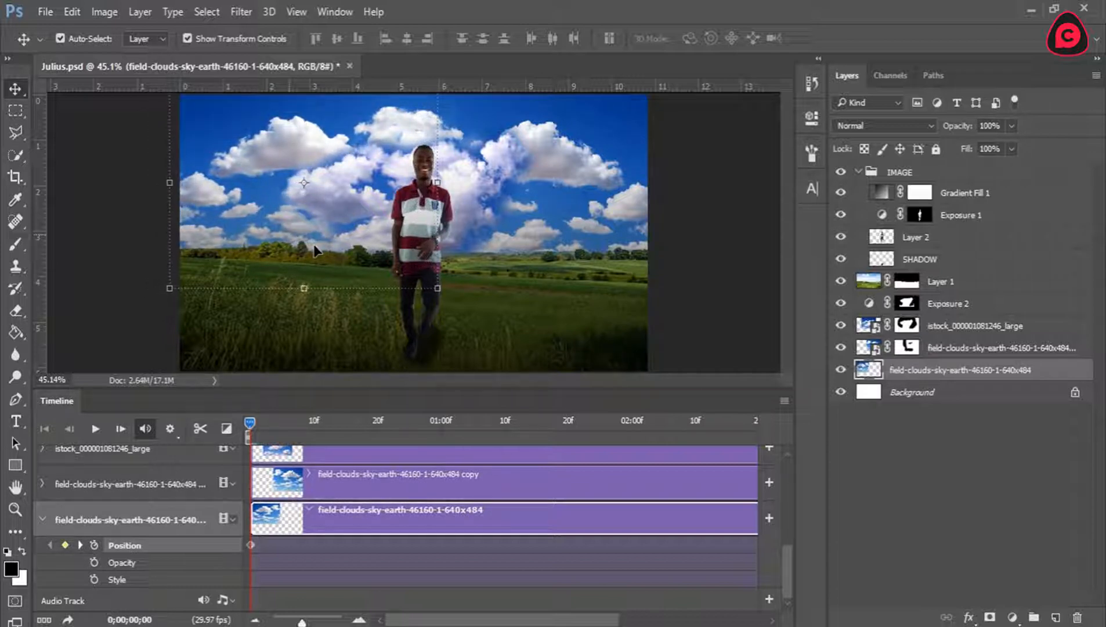
{"action": "key", "text": "shift+Right"}
{"action": "key", "text": "shift+Right"}
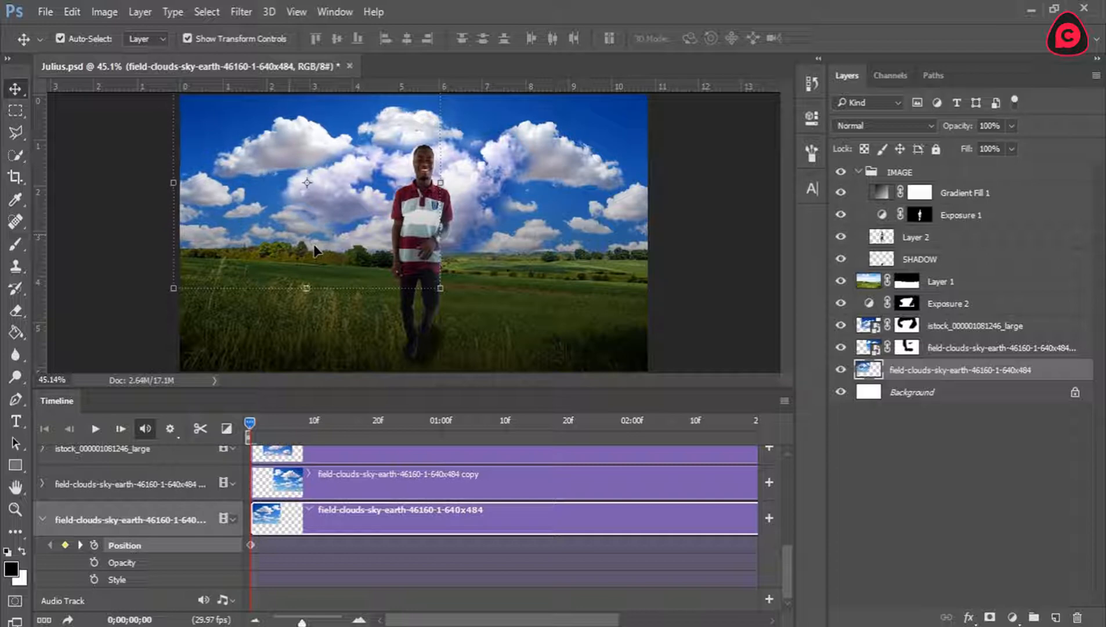
{"action": "key", "text": "shift+Right"}
{"action": "key", "text": "shift+Right"}
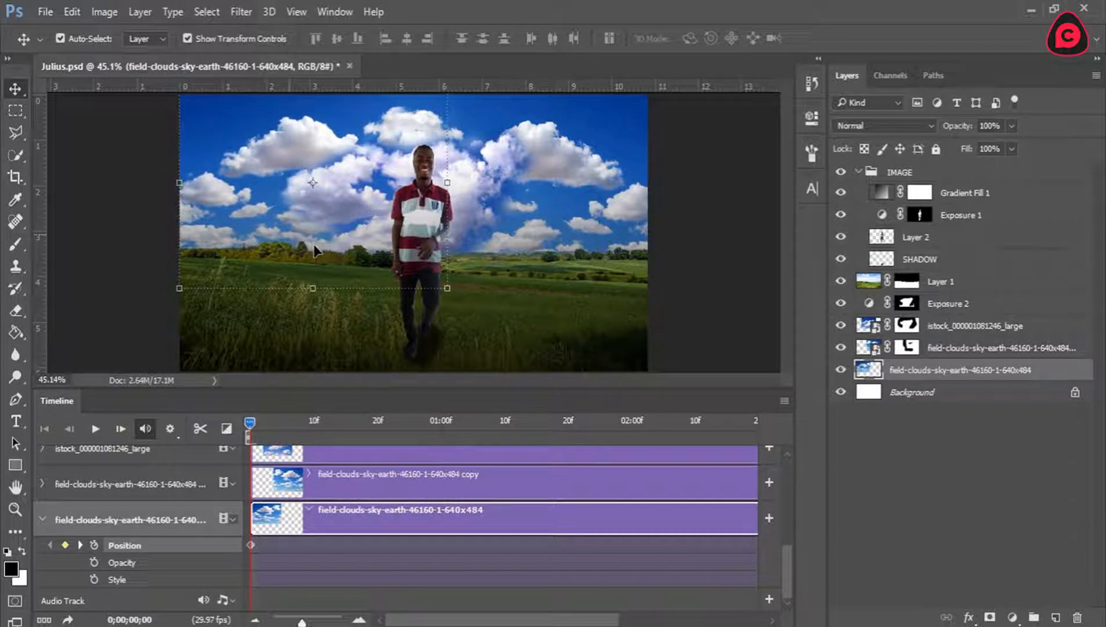
{"action": "left_click", "coordinate": [239, 195]}
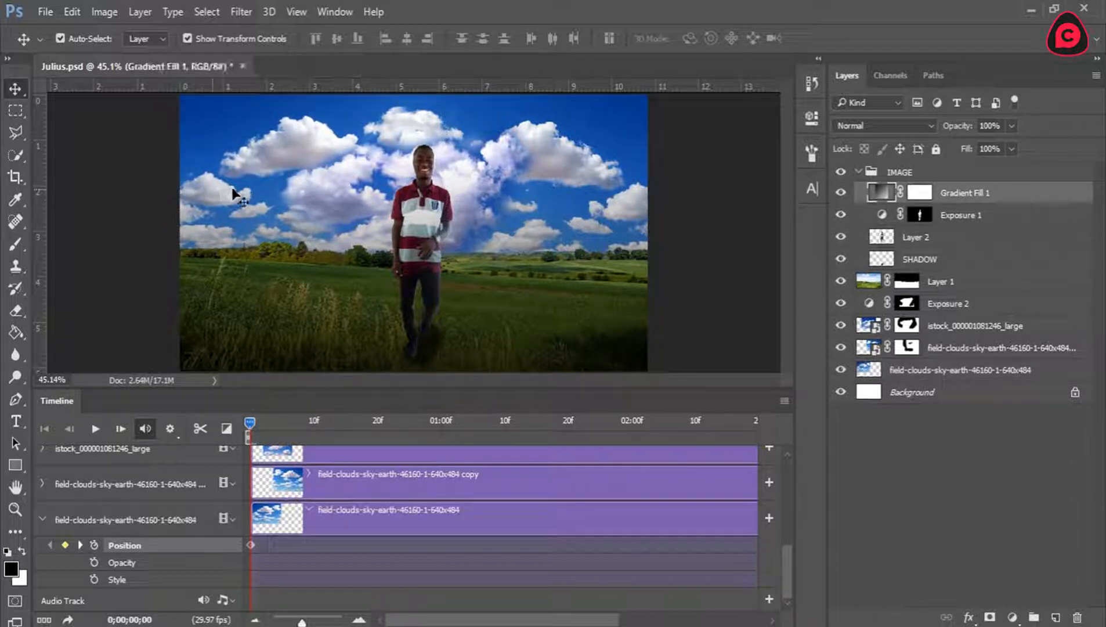
{"action": "left_click", "coordinate": [913, 373]}
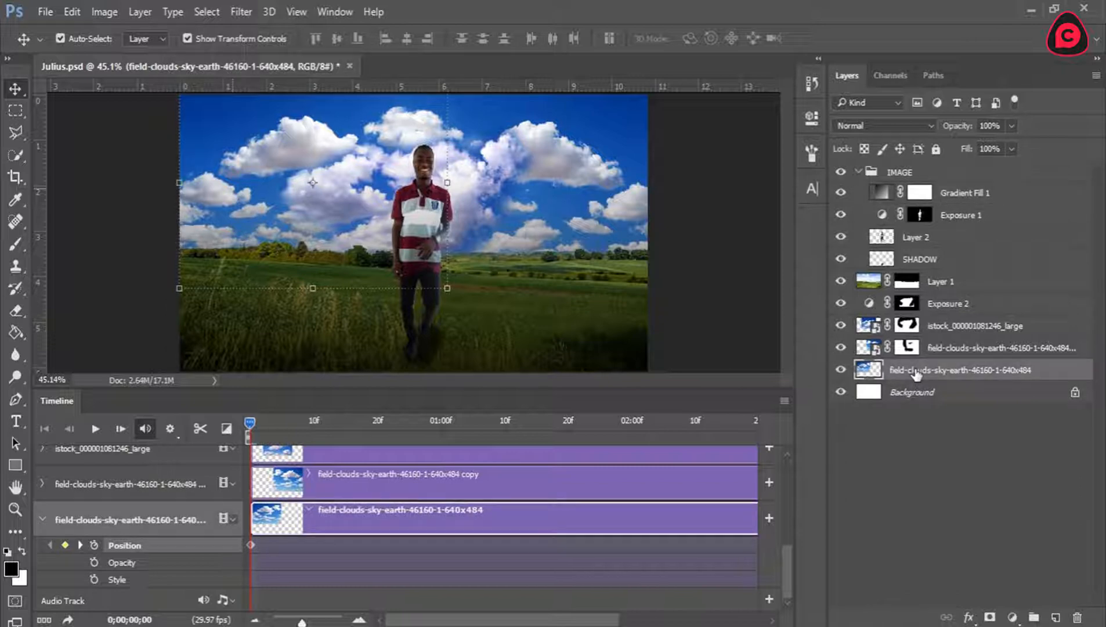
{"action": "key", "text": "ctrl"}
{"action": "mouse_move", "coordinate": [281, 193]}
{"action": "left_mouse_down"}
{"action": "mouse_move", "coordinate": [246, 183]}
{"action": "mouse_move", "coordinate": [279, 187]}
{"action": "mouse_move", "coordinate": [250, 190]}
{"action": "mouse_move", "coordinate": [265, 163]}
{"action": "mouse_move", "coordinate": [261, 190]}
{"action": "left_mouse_up"}
{"action": "key", "text": "ctrl+z"}
Collapse the bottom field-clouds track, expand the field-clouds copy track's properties and rasterize the copy layer.
{"action": "left_click", "coordinate": [42, 518]}
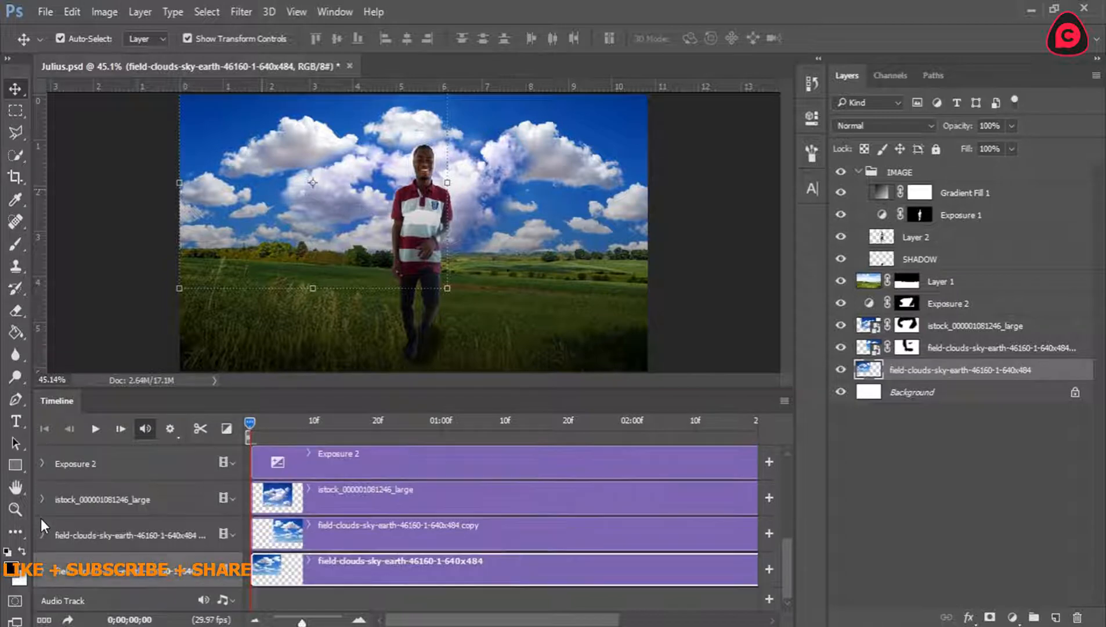
{"action": "left_click_drag", "start_coordinate": [252, 426], "coordinate": [184, 424]}
{"action": "left_click", "coordinate": [339, 528]}
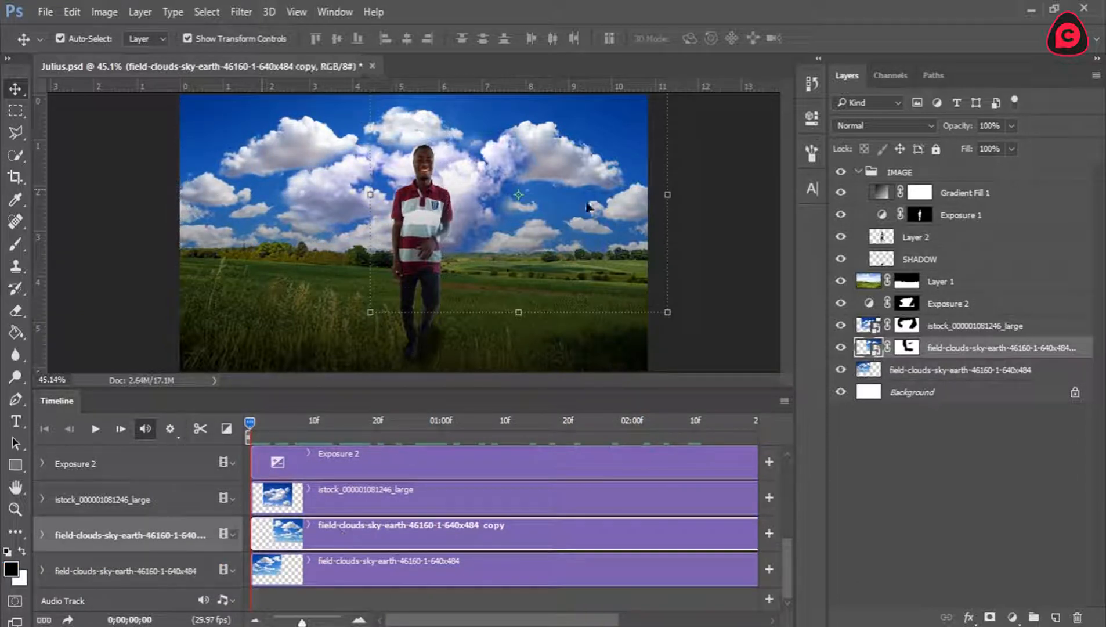
{"action": "left_click", "coordinate": [42, 534]}
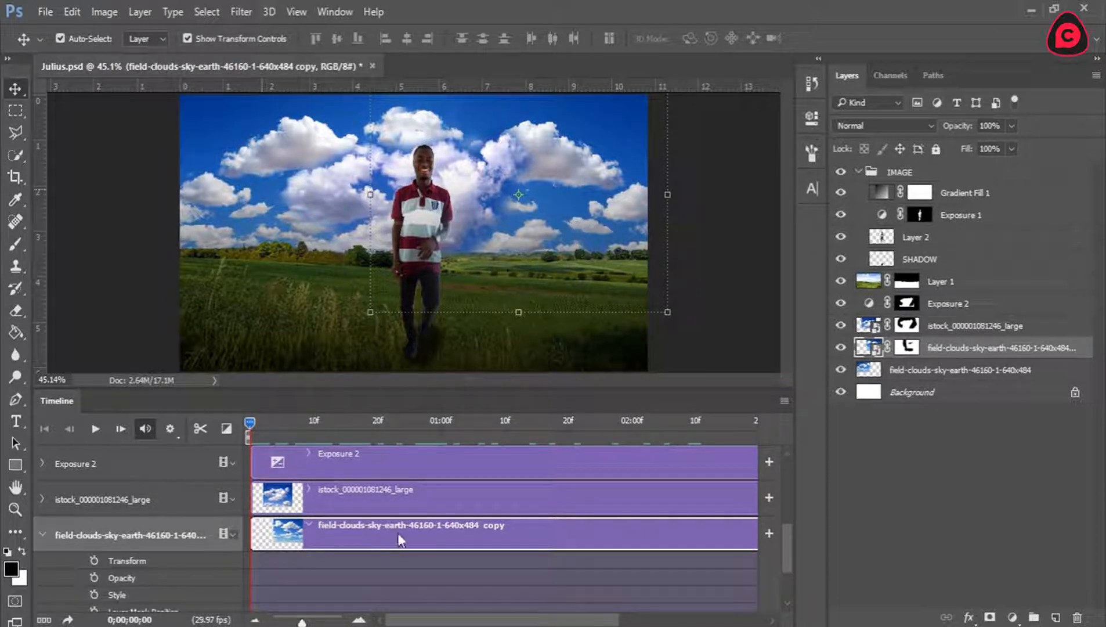
{"action": "left_click_drag", "start_coordinate": [784, 539], "coordinate": [788, 566]}
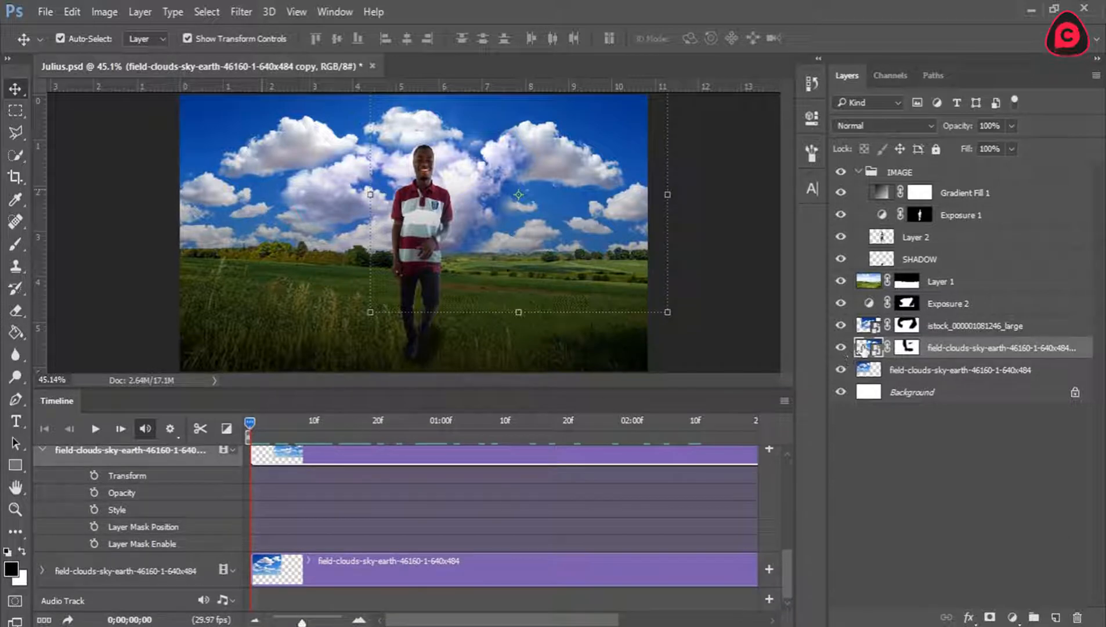
{"action": "right_click", "coordinate": [934, 356]}
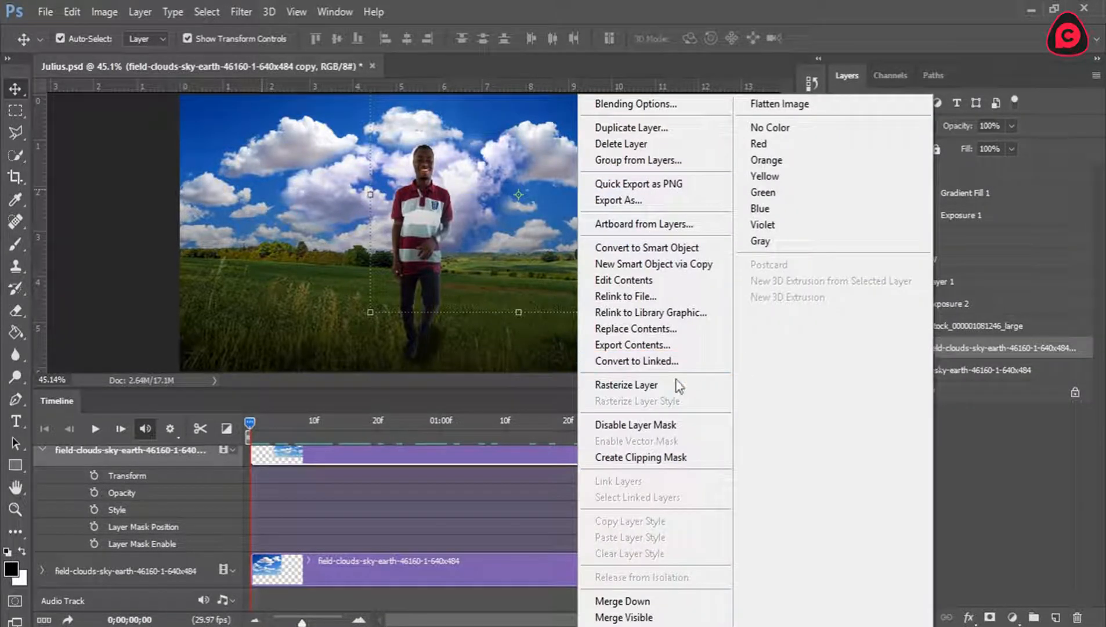
{"action": "left_click", "coordinate": [664, 390]}
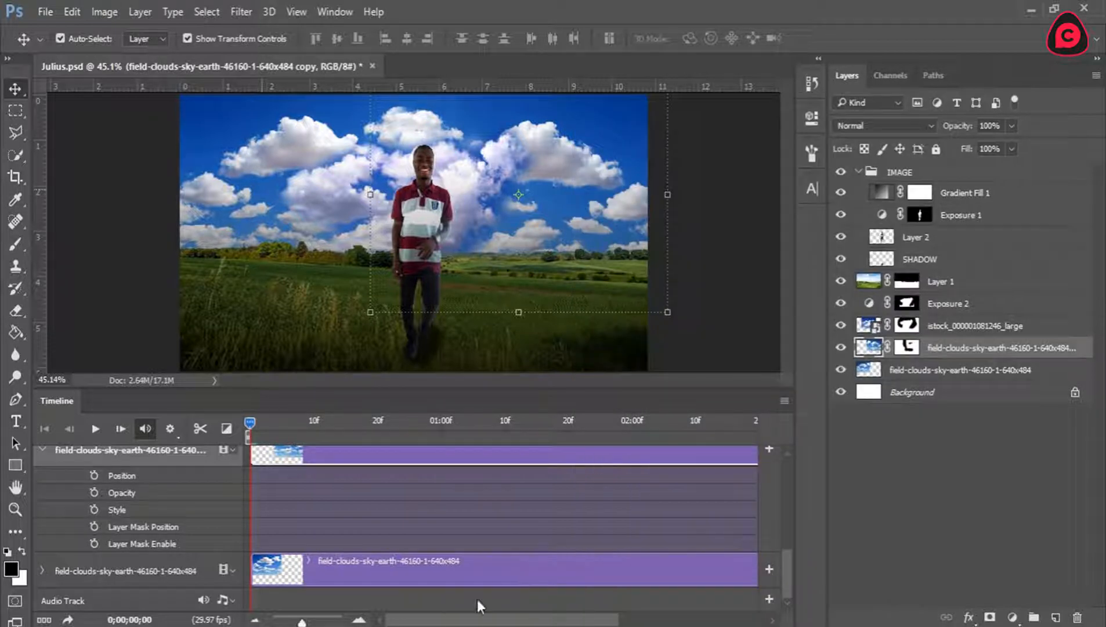
{"action": "left_click_drag", "start_coordinate": [467, 620], "coordinate": [610, 597]}
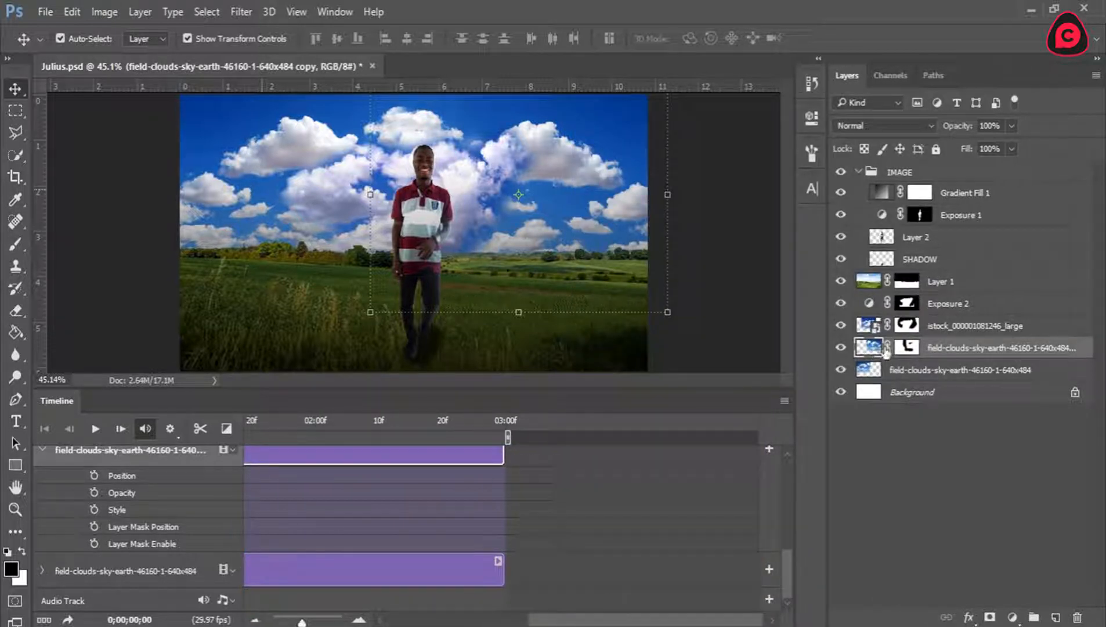
{"action": "left_click", "coordinate": [962, 282]}
{"action": "right_click", "coordinate": [962, 282]}
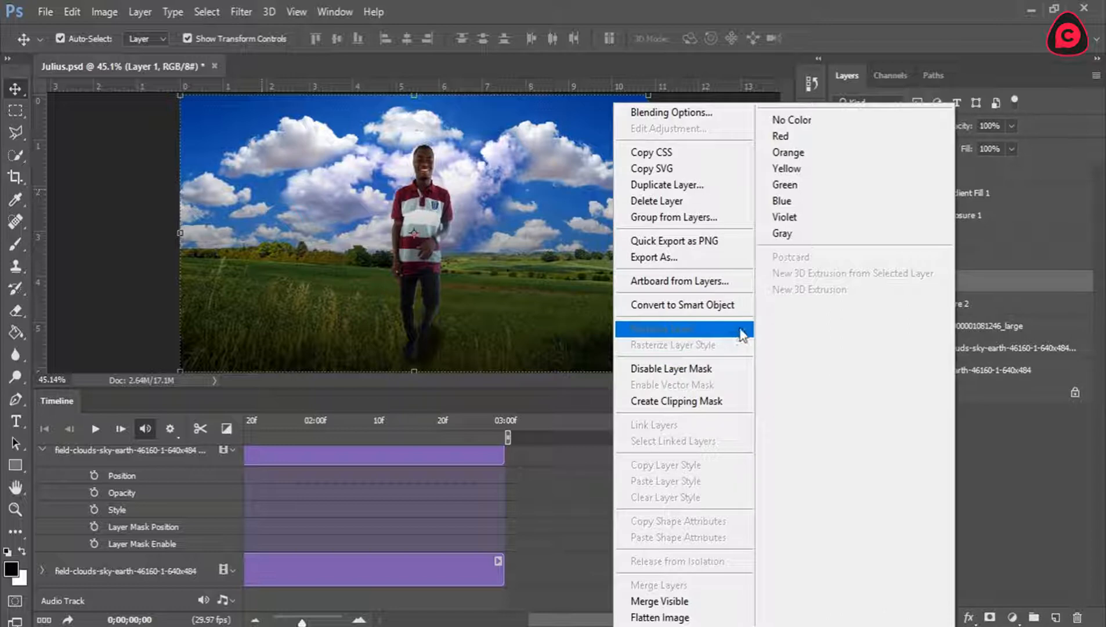
{"action": "left_click", "coordinate": [979, 273]}
{"action": "left_click", "coordinate": [954, 347]}
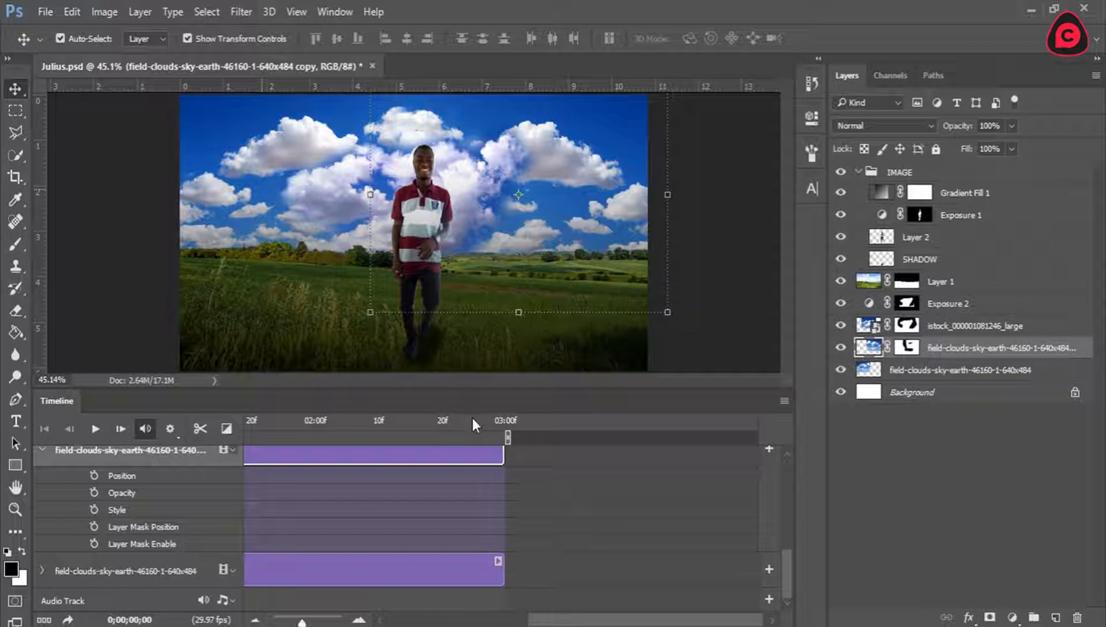
Add a Position keyframe to the field-clouds copy layer at 0;00;02;29 and return the playhead to the start.
{"action": "left_click_drag", "start_coordinate": [473, 418], "coordinate": [514, 421]}
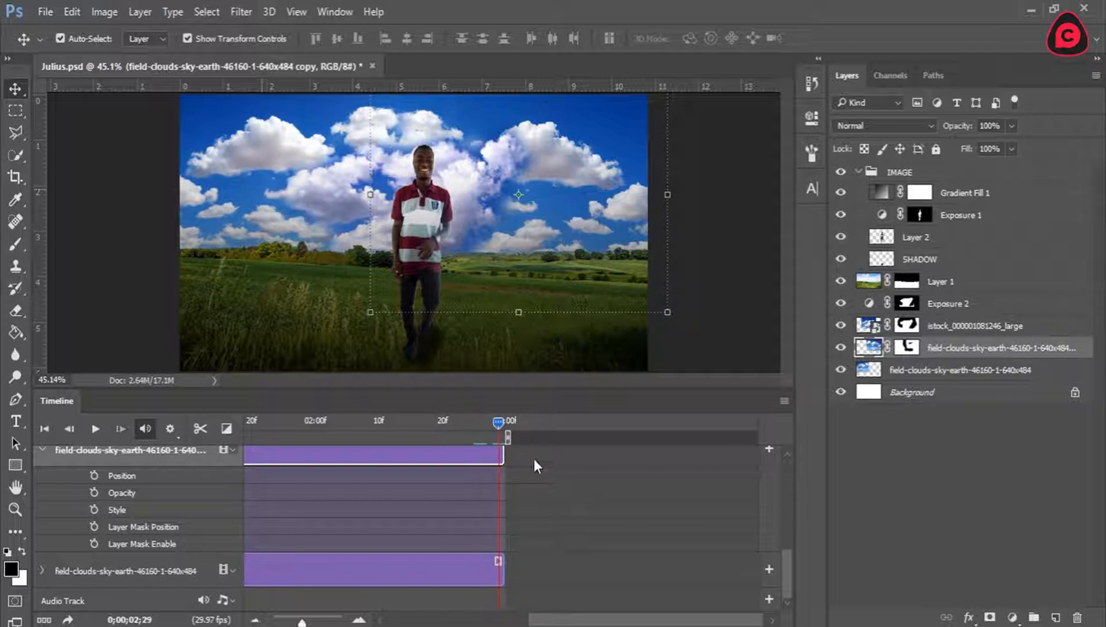
{"action": "left_click", "coordinate": [93, 474]}
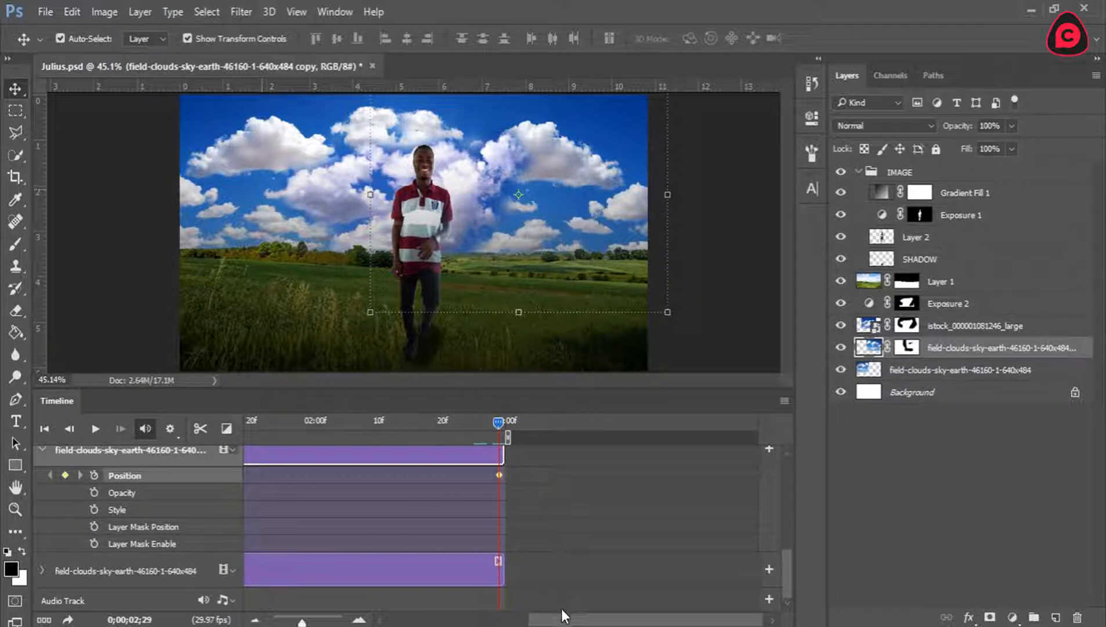
{"action": "left_click_drag", "start_coordinate": [560, 615], "coordinate": [361, 618]}
{"action": "left_click_drag", "start_coordinate": [273, 422], "coordinate": [240, 424]}
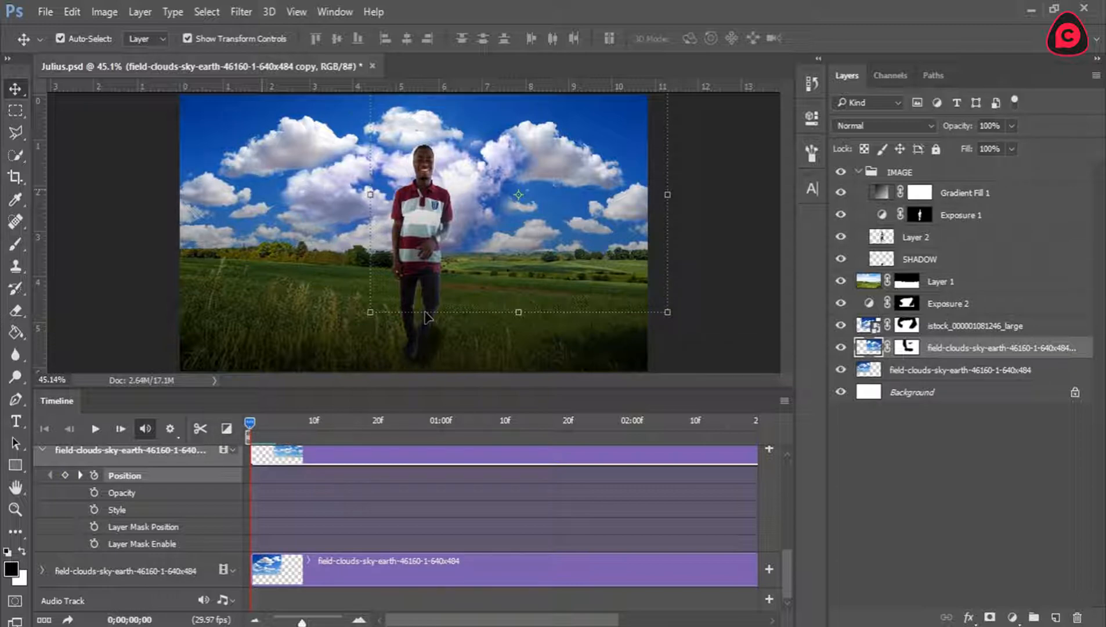
At the start of the timeline, nudge the field-clouds copy layer leftward until its right edge meets the canvas's right edge, and collapse its track.
{"action": "key", "text": "shift+Left"}
{"action": "key", "text": "shift+Left"}
{"action": "key", "text": "shift+Left"}
{"action": "key", "text": "shift+Left"}
{"action": "key", "text": "shift+Left"}
{"action": "key", "text": "shift+Left"}
{"action": "key", "text": "shift+Left"}
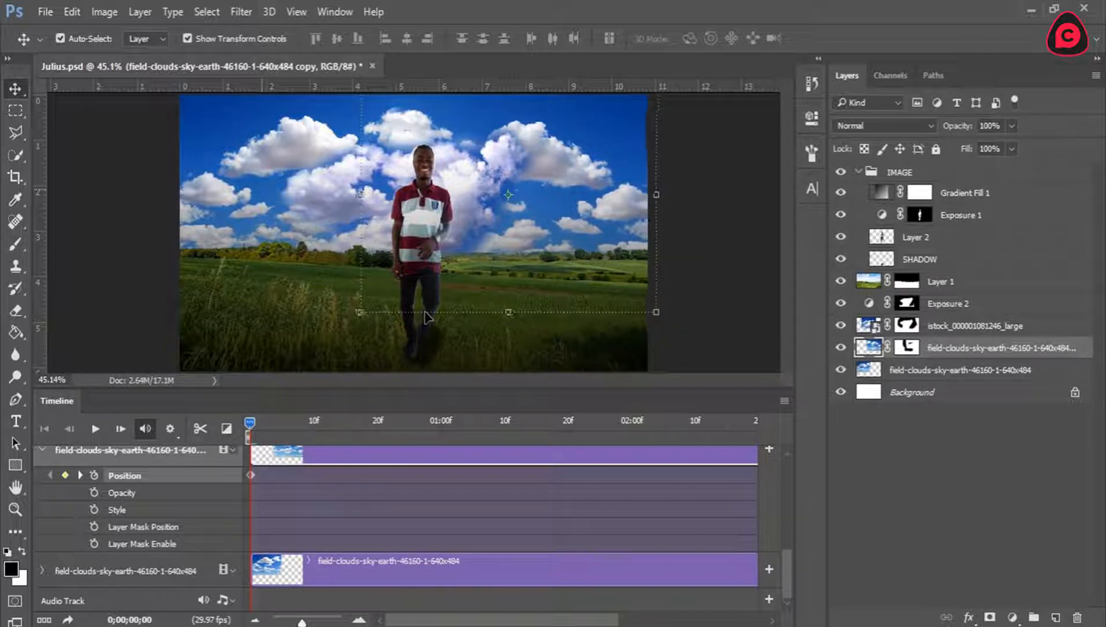
{"action": "key", "text": "shift+Left"}
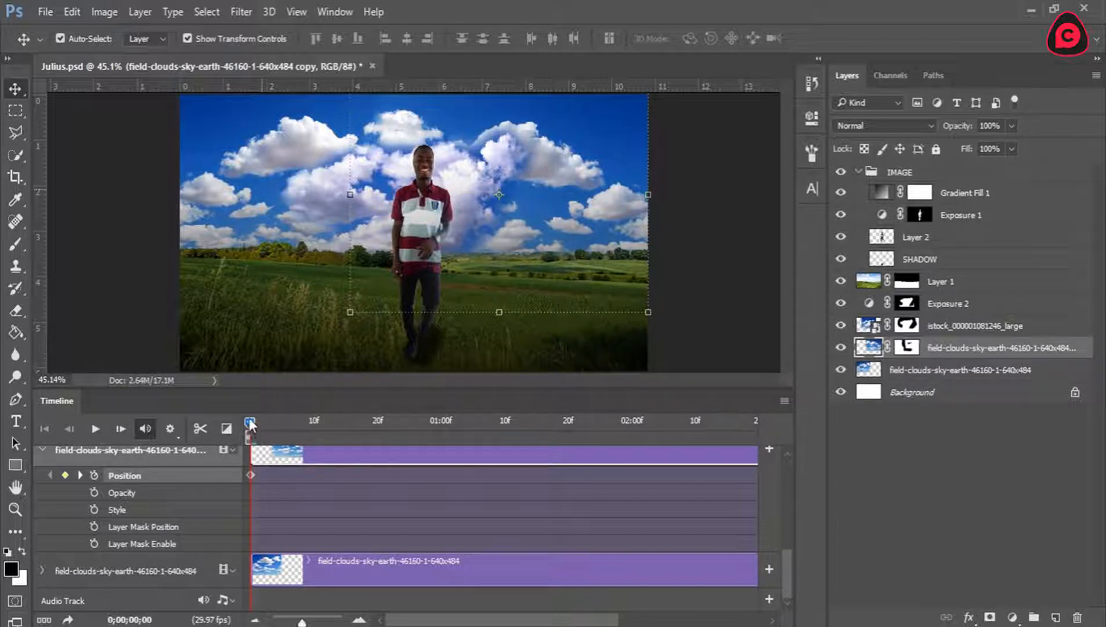
{"action": "mouse_move", "coordinate": [250, 422]}
{"action": "left_mouse_down"}
{"action": "mouse_move", "coordinate": [512, 439]}
{"action": "mouse_move", "coordinate": [696, 424]}
{"action": "mouse_move", "coordinate": [233, 430]}
{"action": "left_mouse_up"}
{"action": "left_click", "coordinate": [43, 450]}
{"action": "left_click", "coordinate": [328, 500]}
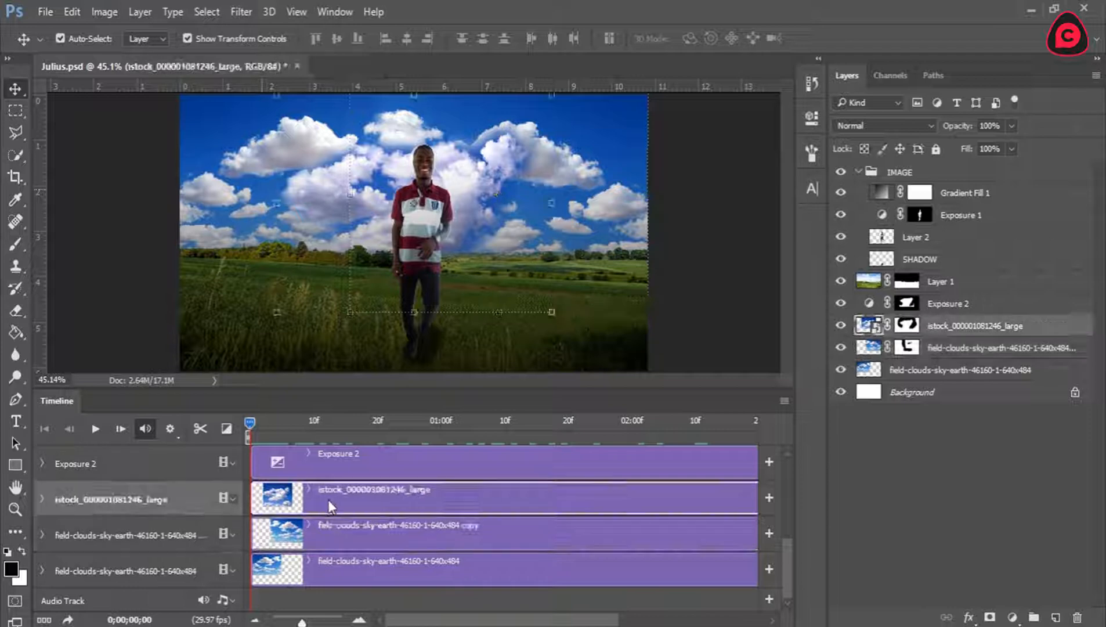
{"action": "left_click", "coordinate": [42, 498]}
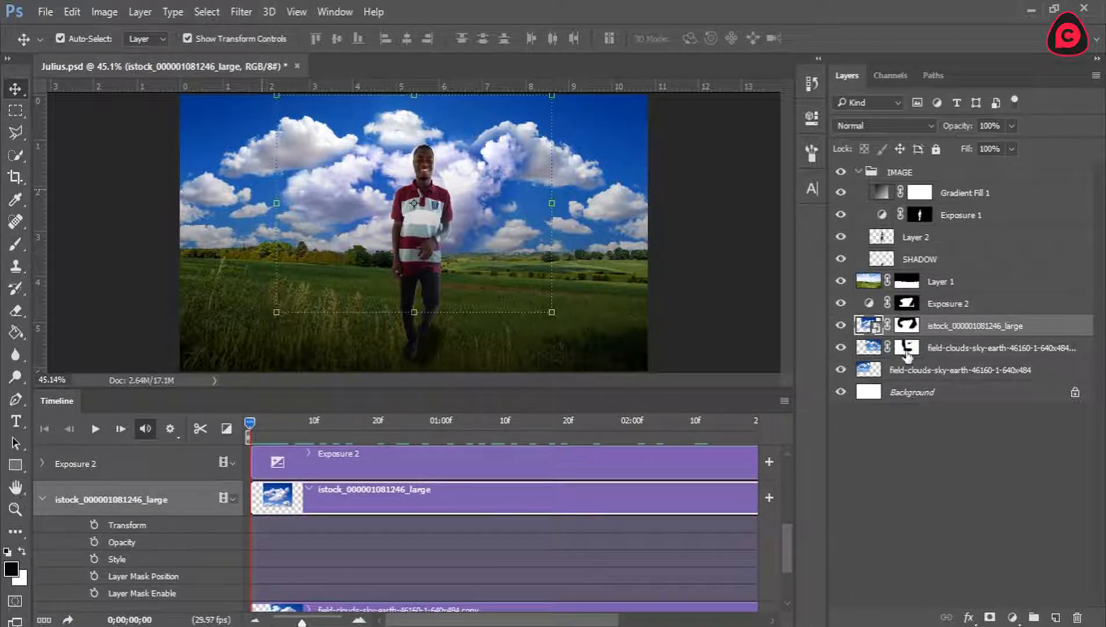
{"action": "right_click", "coordinate": [962, 328]}
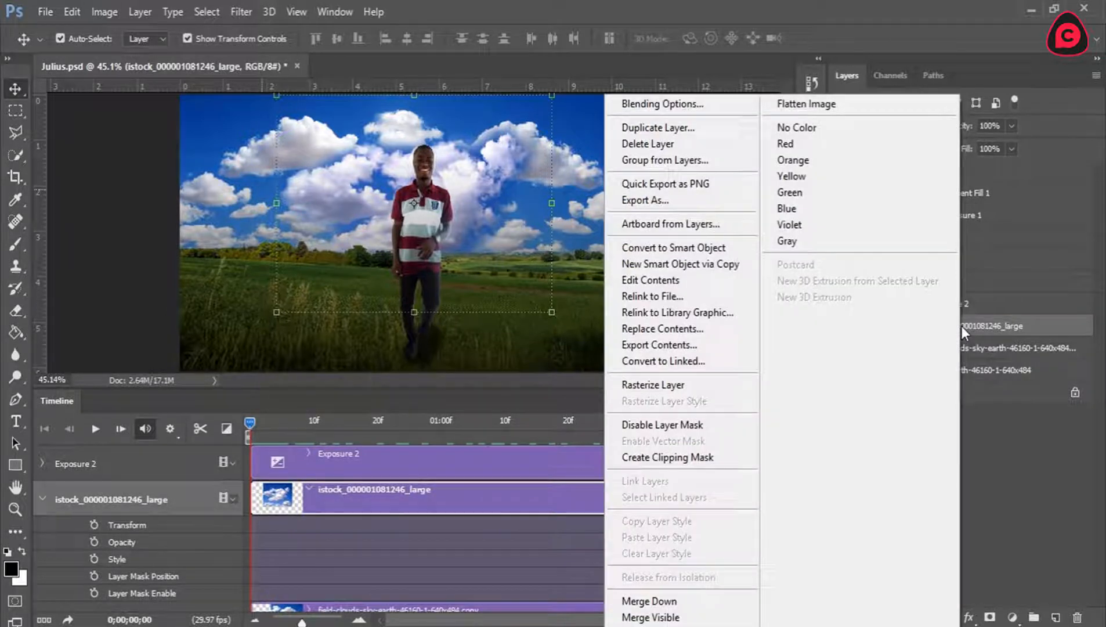
{"action": "right_click", "coordinate": [959, 325]}
{"action": "right_click", "coordinate": [936, 325]}
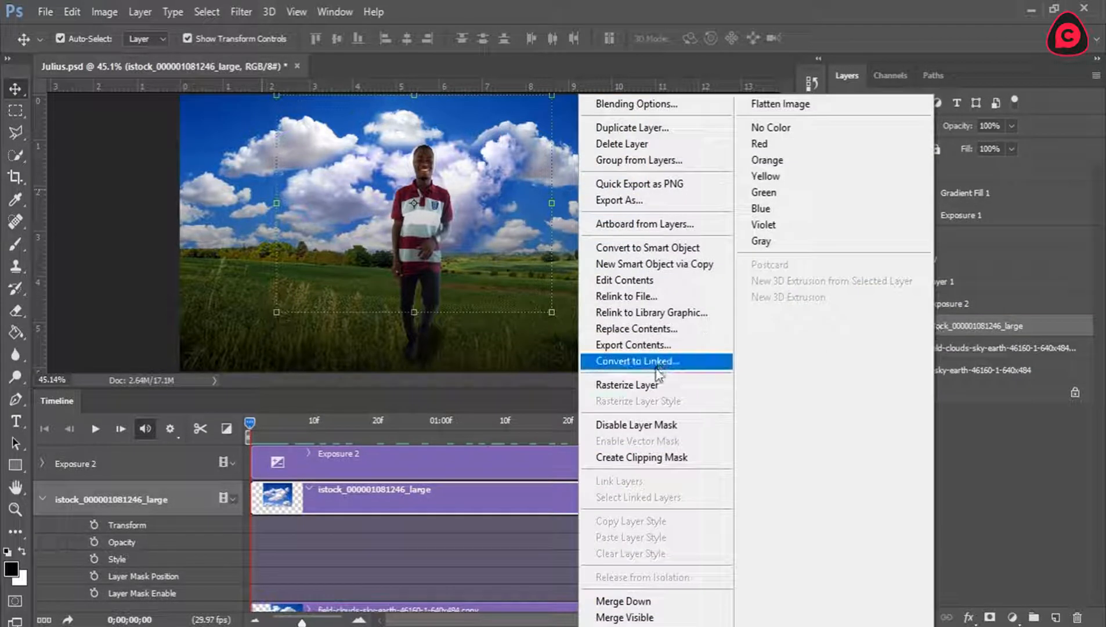
{"action": "left_click", "coordinate": [649, 386]}
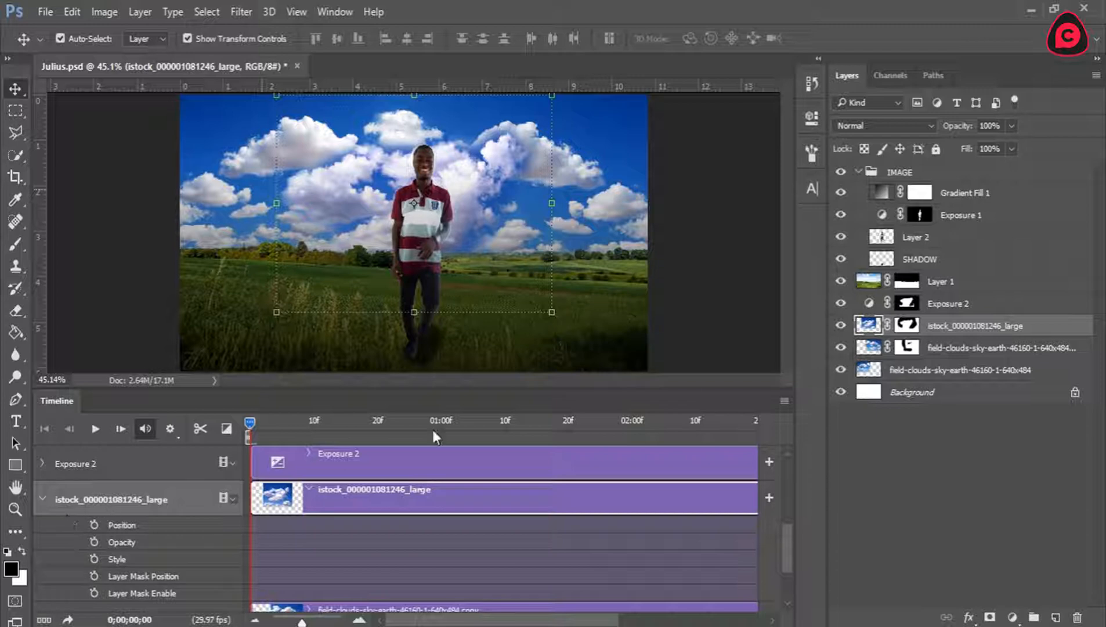
{"action": "right_click", "coordinate": [950, 326]}
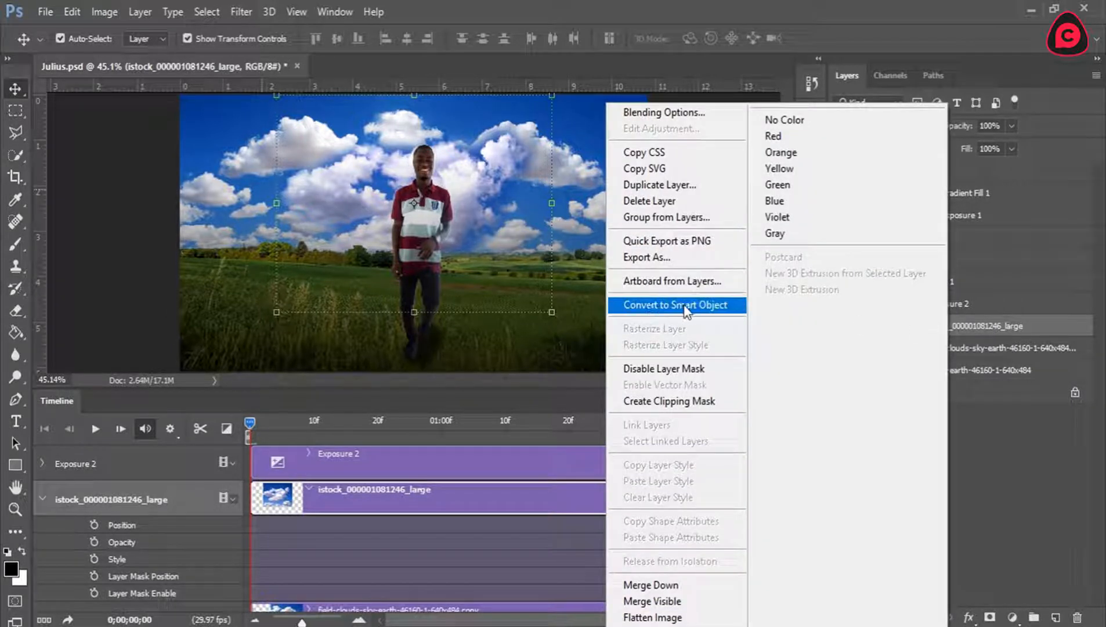
{"action": "left_click", "coordinate": [729, 308]}
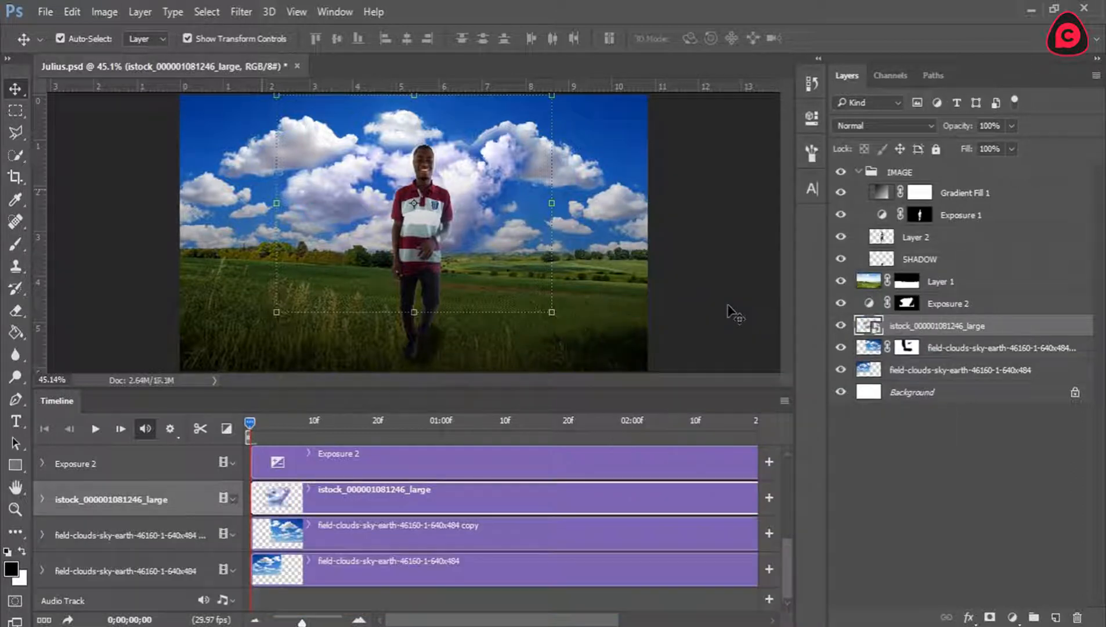
{"action": "left_click", "coordinate": [42, 498]}
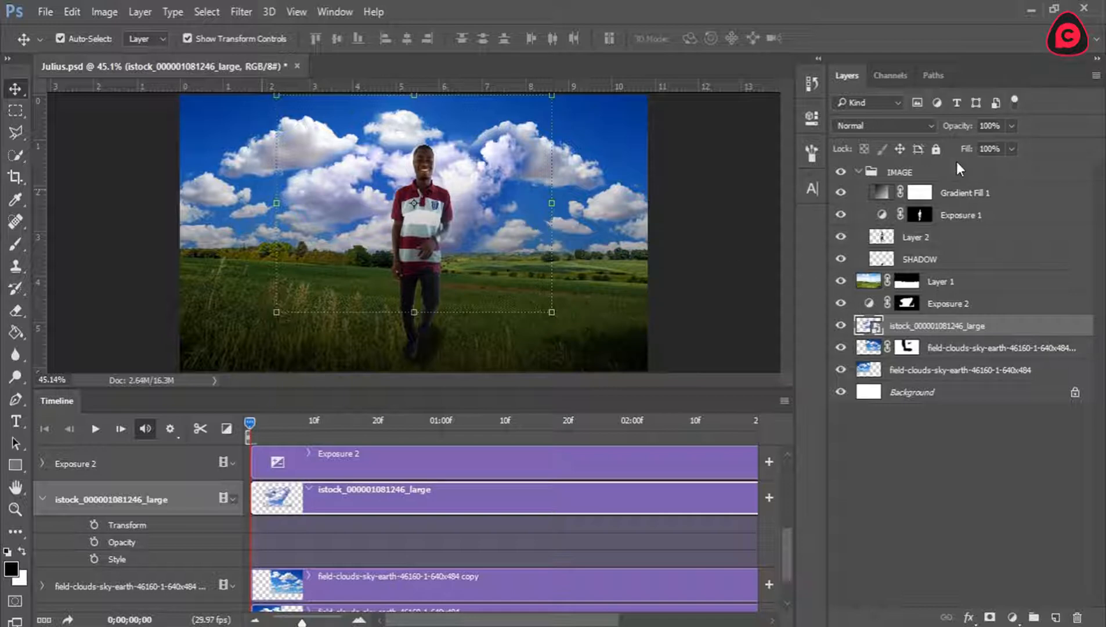
{"action": "left_click", "coordinate": [989, 124]}
{"action": "type", "text": "80"}
{"action": "key", "text": "Return"}
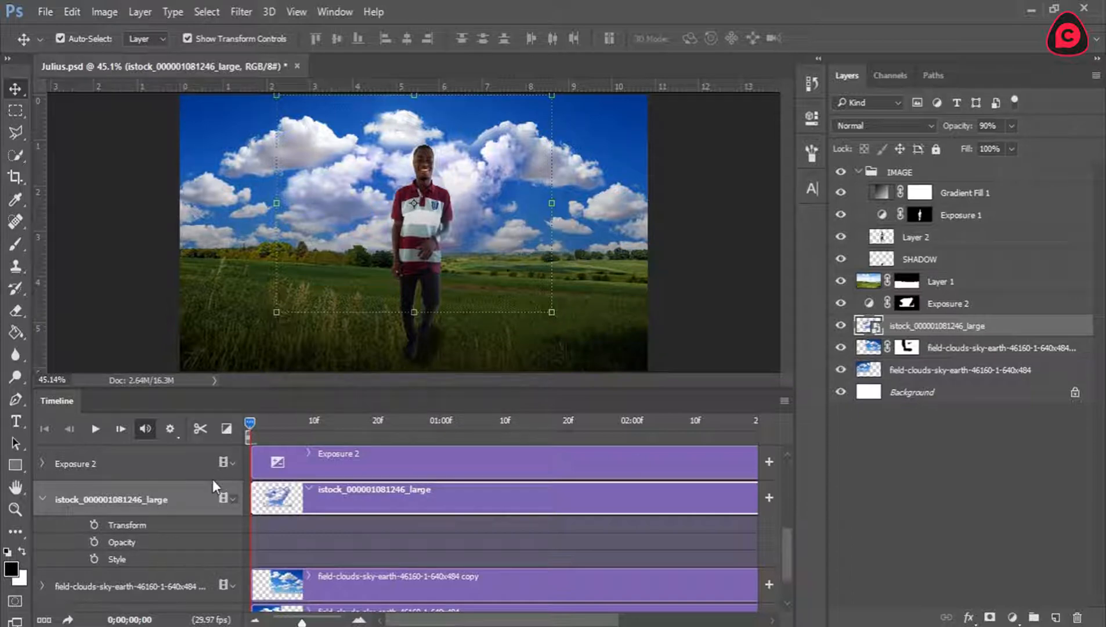
{"action": "left_click_drag", "start_coordinate": [250, 423], "coordinate": [756, 417]}
{"action": "left_click_drag", "start_coordinate": [483, 620], "coordinate": [582, 620]}
{"action": "left_click_drag", "start_coordinate": [557, 425], "coordinate": [637, 423]}
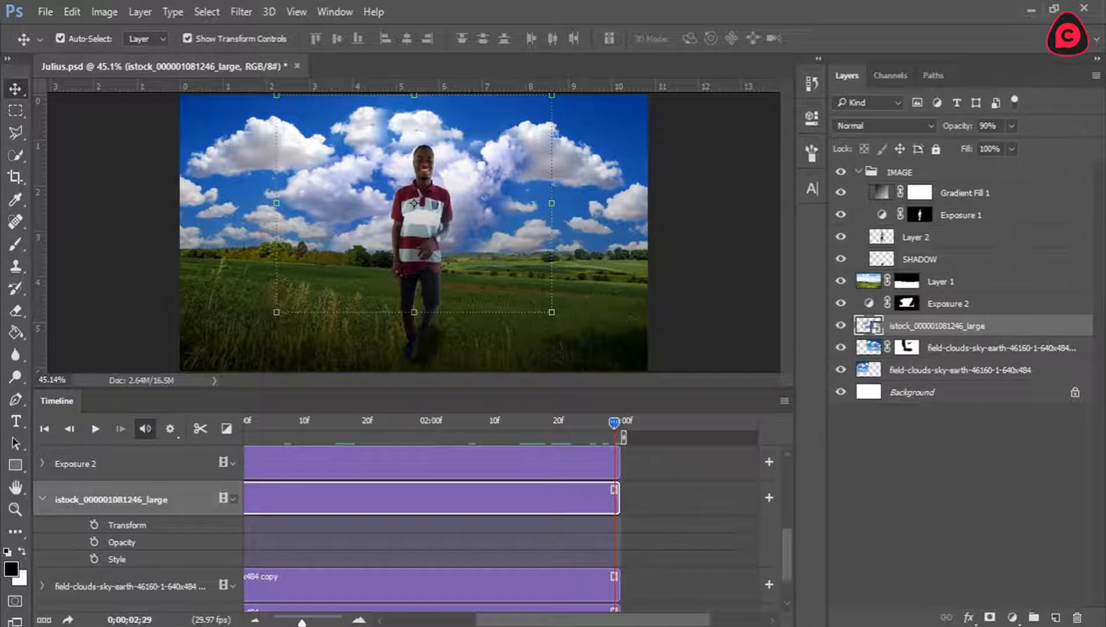
{"action": "left_click_drag", "start_coordinate": [604, 621], "coordinate": [495, 621]}
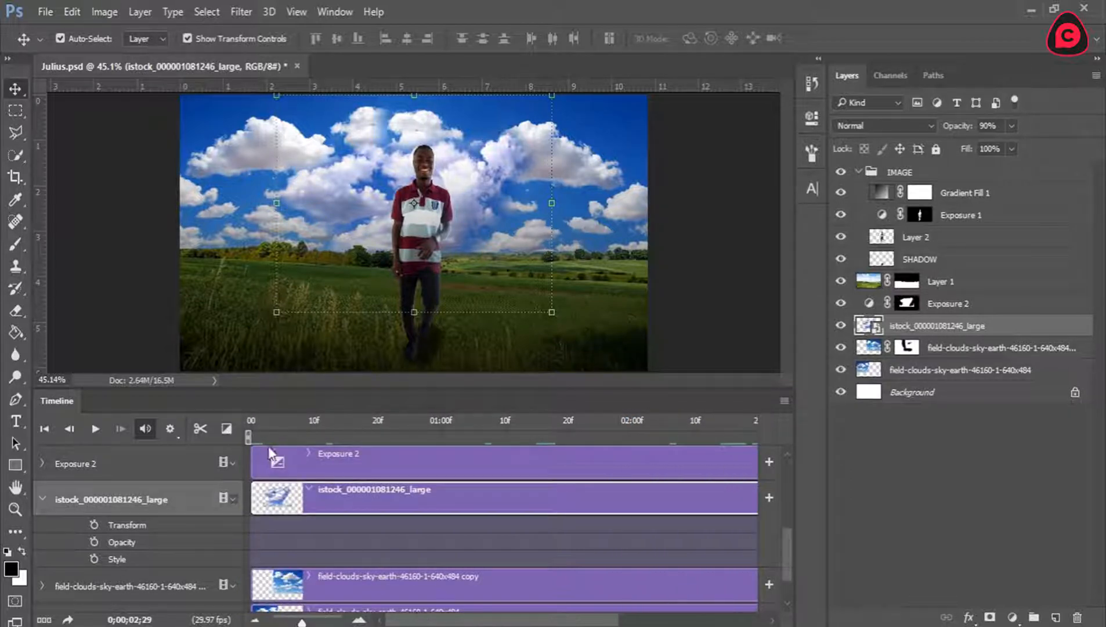
{"action": "left_click", "coordinate": [250, 422]}
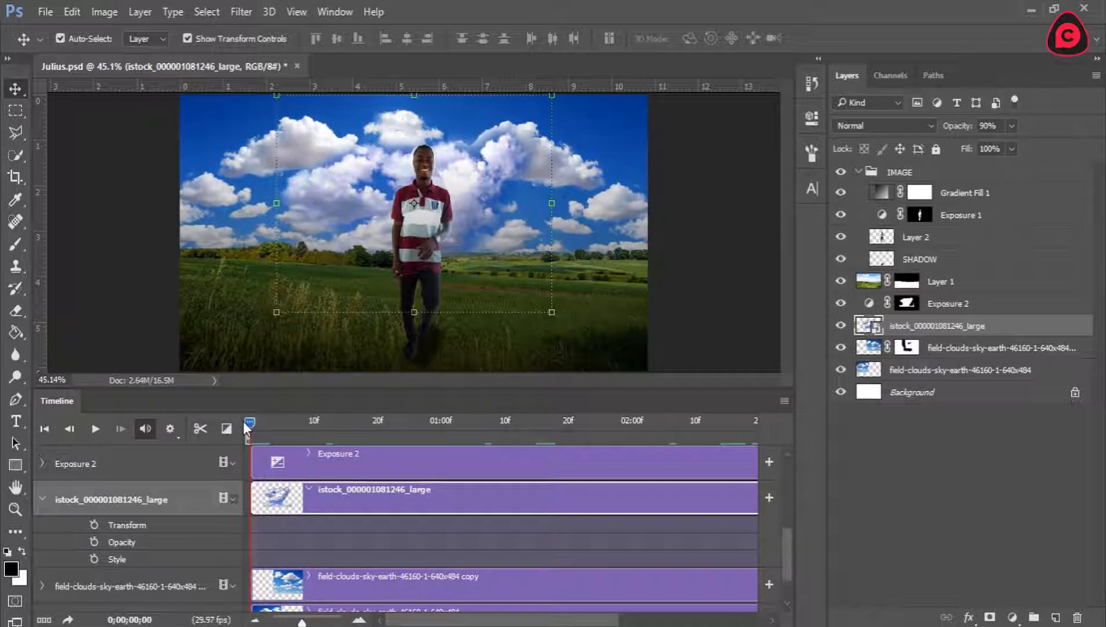
Start Transform keyframing on the istock layer at 0;00;00;00 and scale the layer down about its centre to about 57%.
{"action": "left_click", "coordinate": [94, 525]}
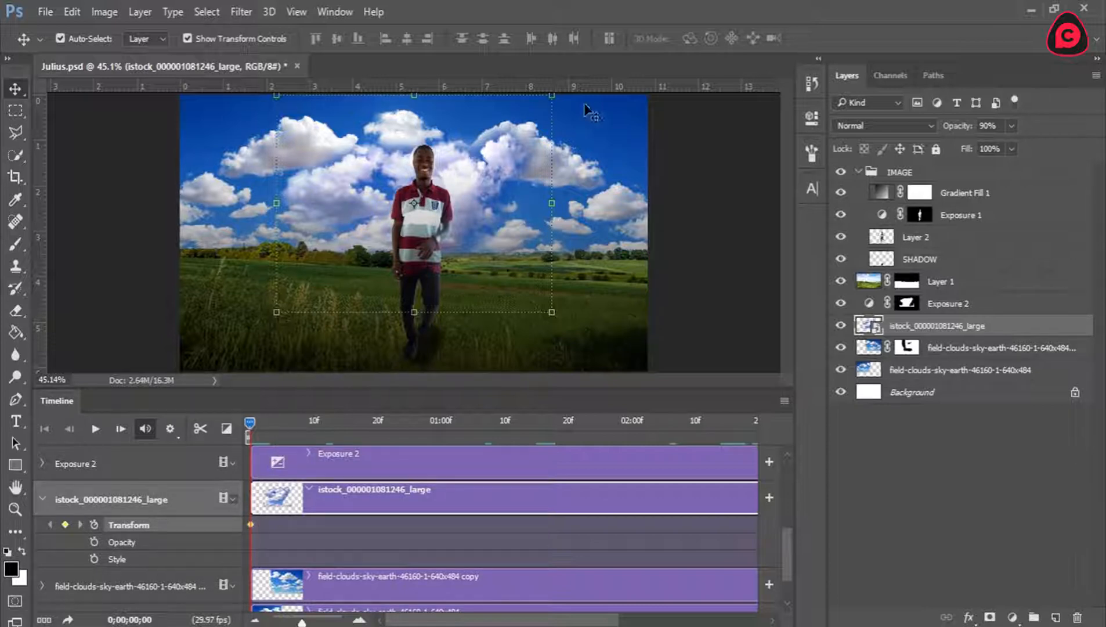
{"action": "left_click", "coordinate": [551, 95]}
{"action": "left_click_drag", "start_coordinate": [554, 95], "coordinate": [492, 136]}
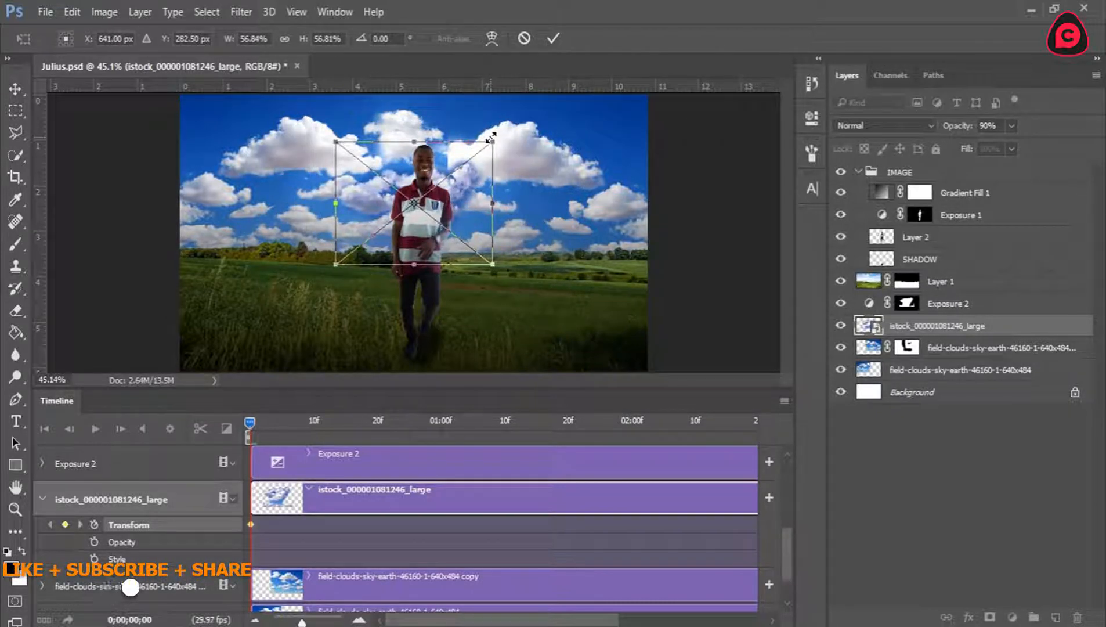
{"action": "left_click", "coordinate": [553, 38]}
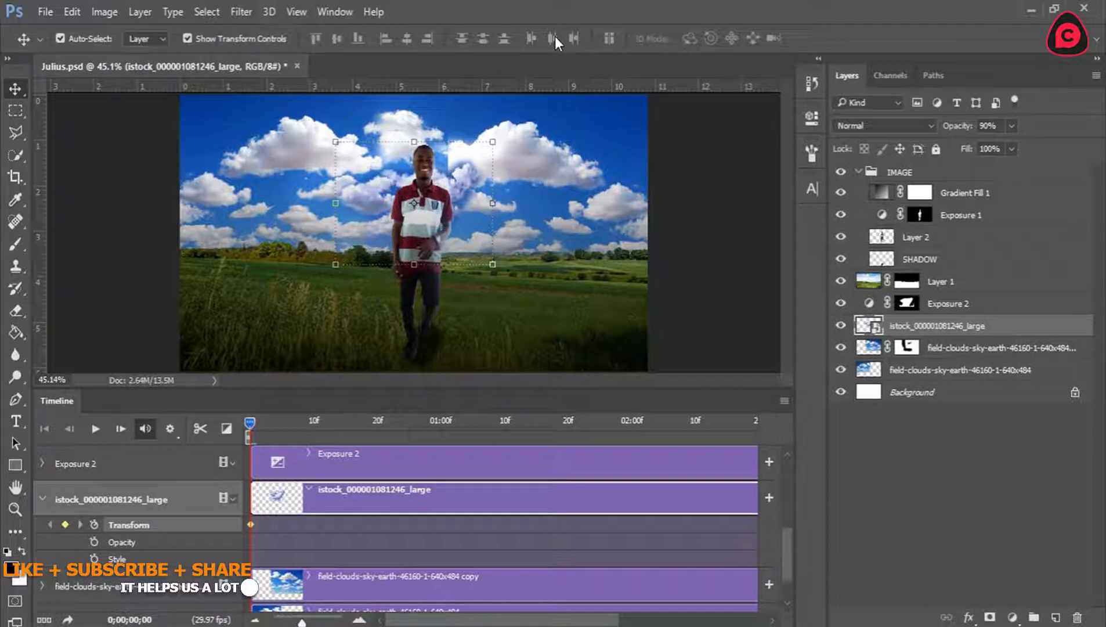
At 0;00;02;29, scale the istock layer up about its centre to about 106%, recording a second Transform keyframe.
{"action": "left_click_drag", "start_coordinate": [257, 418], "coordinate": [738, 420]}
{"action": "left_click_drag", "start_coordinate": [561, 621], "coordinate": [661, 620]}
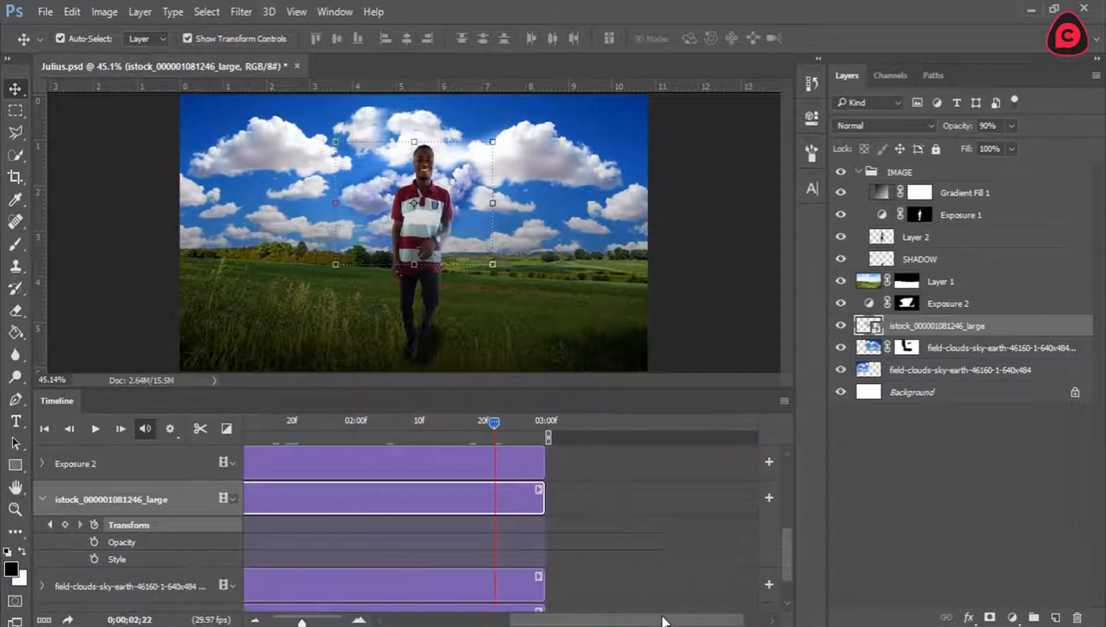
{"action": "left_click", "coordinate": [255, 621]}
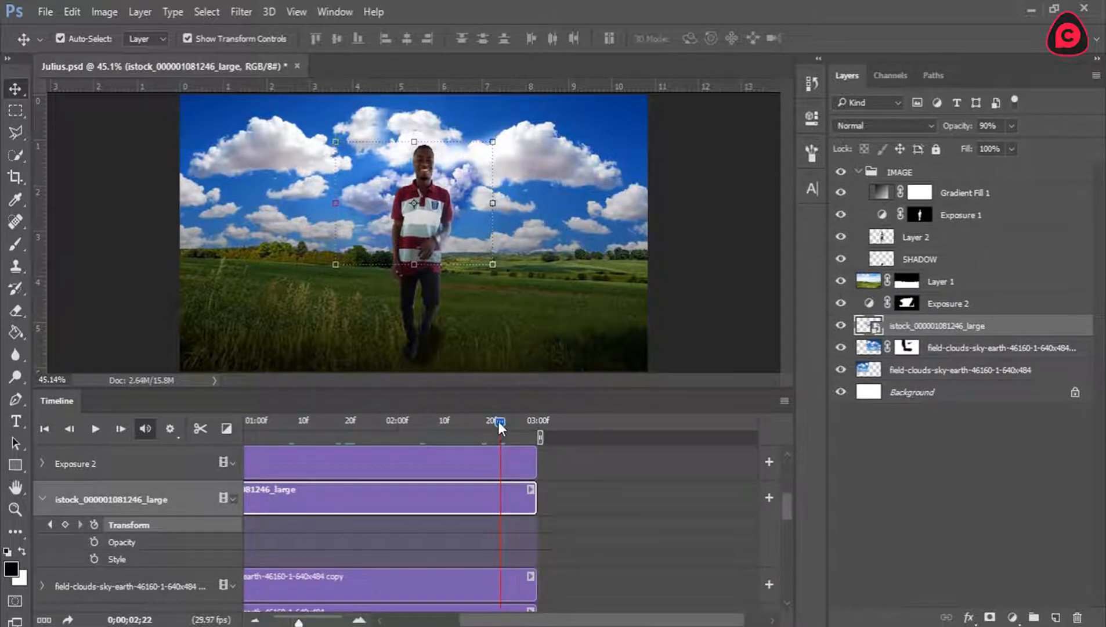
{"action": "left_click_drag", "start_coordinate": [497, 421], "coordinate": [549, 417]}
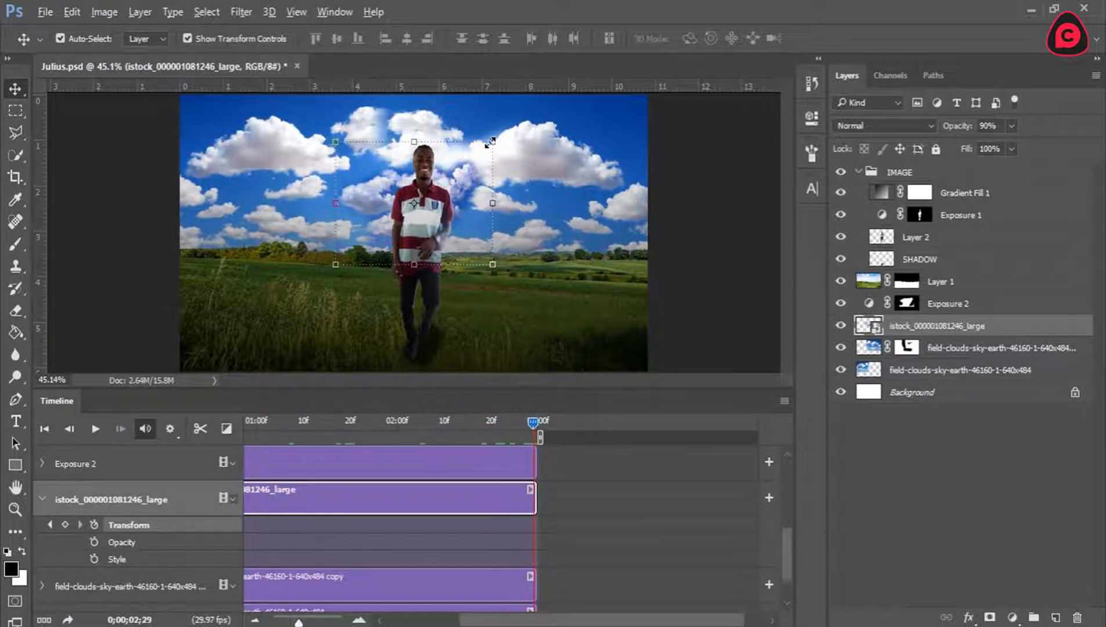
{"action": "left_click_drag", "start_coordinate": [489, 142], "coordinate": [549, 107]}
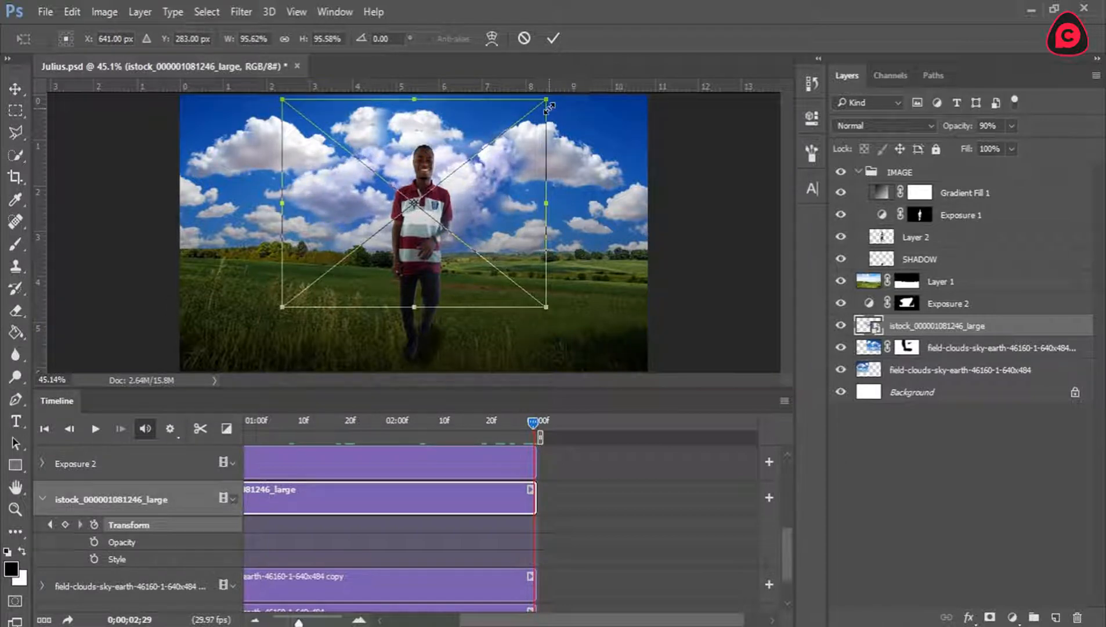
{"action": "left_click", "coordinate": [556, 39]}
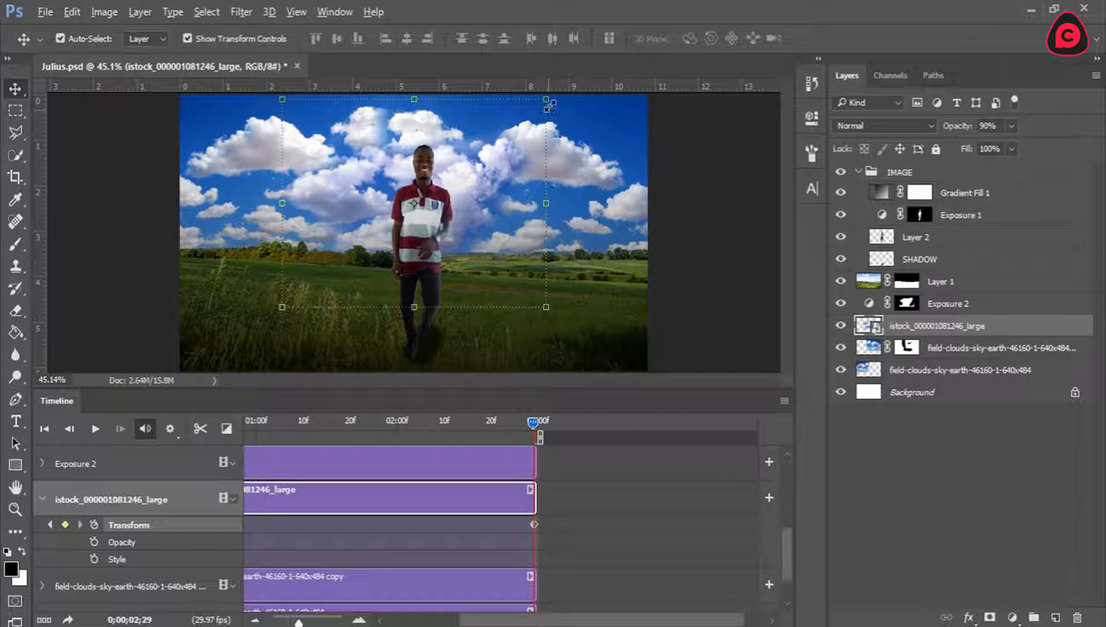
{"action": "left_click_drag", "start_coordinate": [546, 99], "coordinate": [566, 89]}
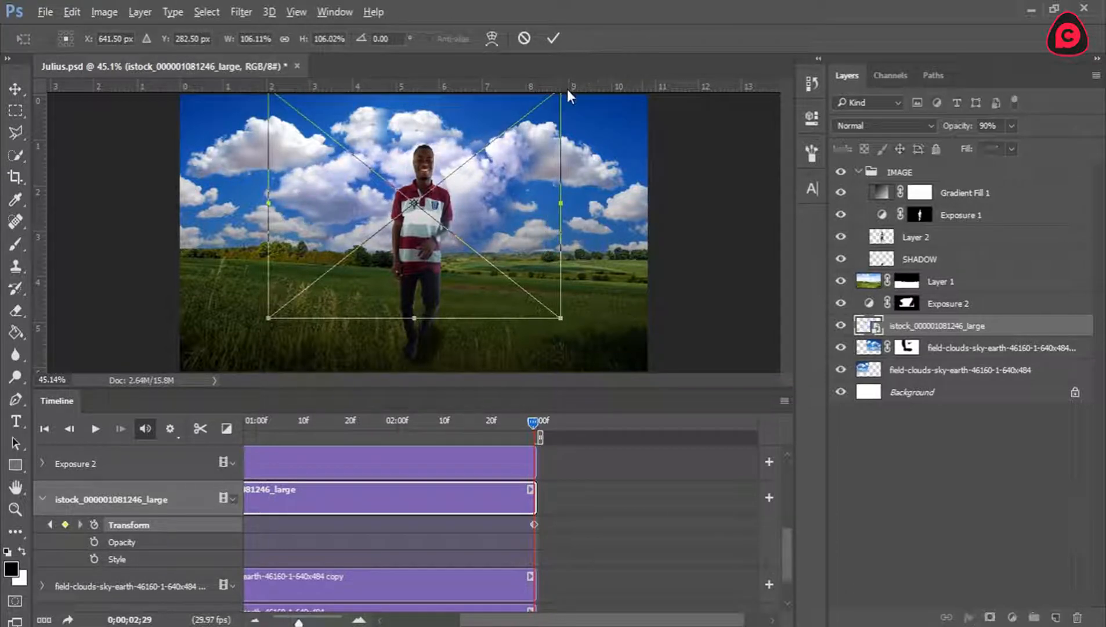
{"action": "left_click", "coordinate": [555, 42]}
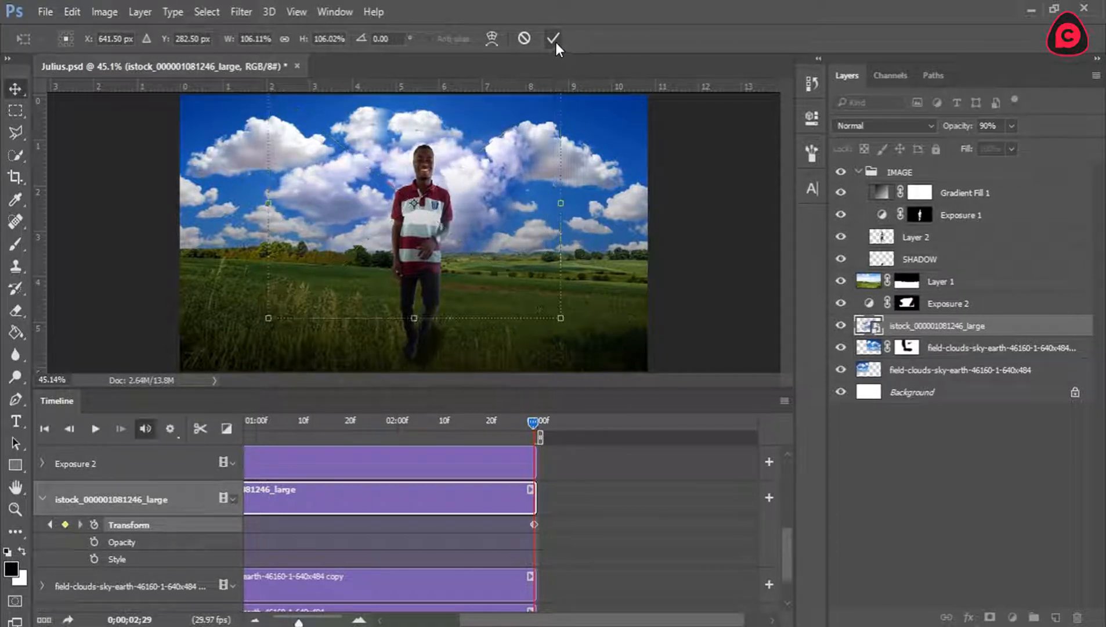
Play the cloud animation from the first frame, stop it and return the playhead to the start.
{"action": "left_click", "coordinate": [47, 434]}
{"action": "left_click", "coordinate": [94, 434]}
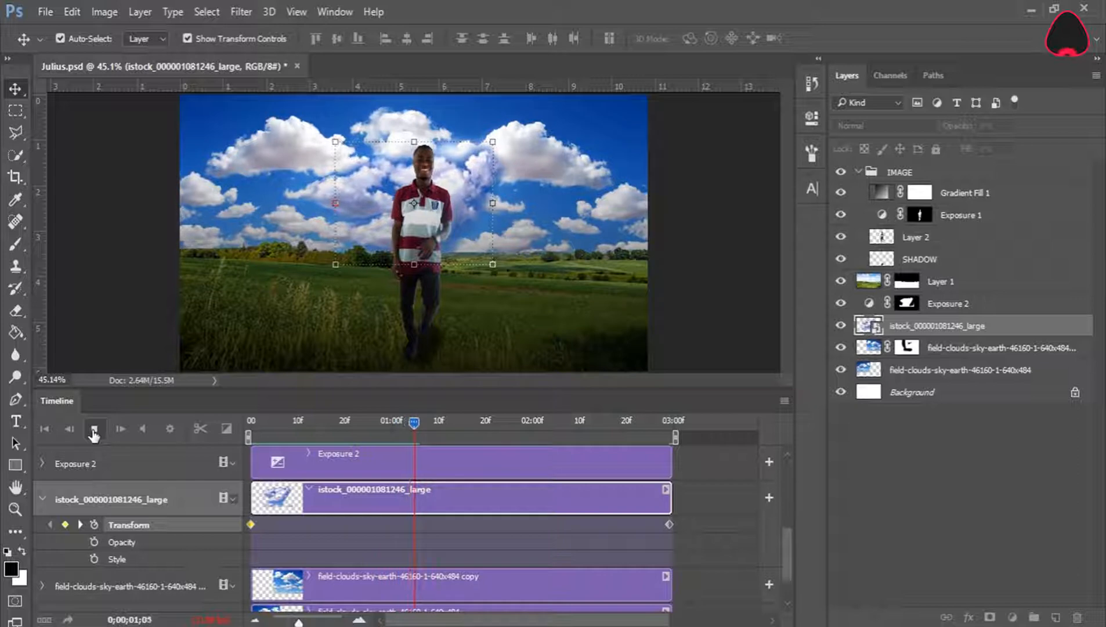
{"action": "left_click", "coordinate": [94, 434]}
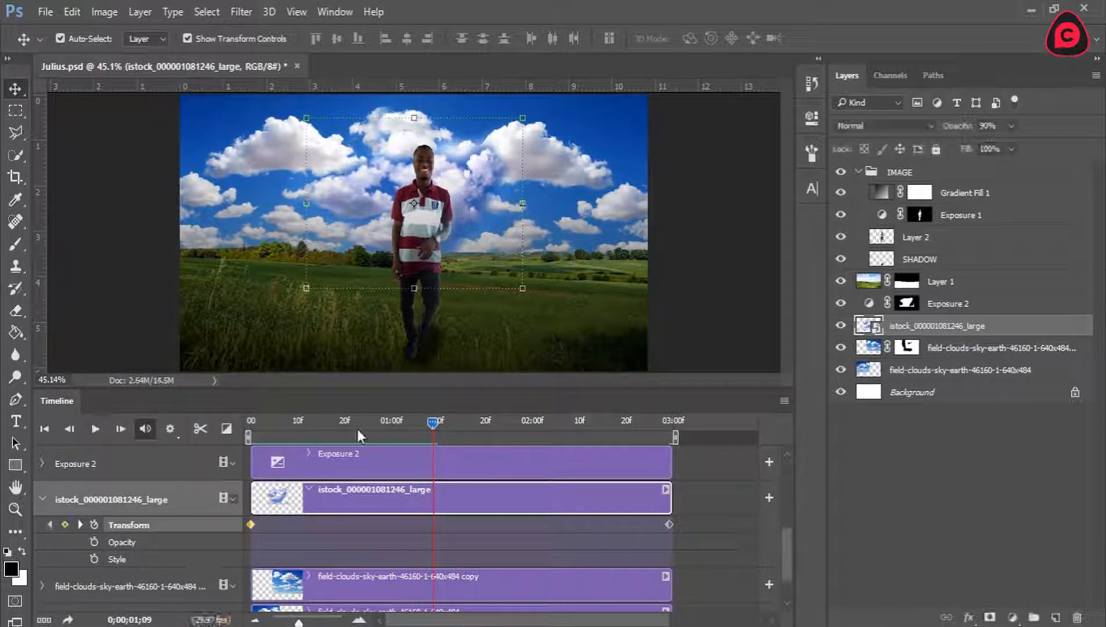
{"action": "left_click_drag", "start_coordinate": [426, 420], "coordinate": [250, 420]}
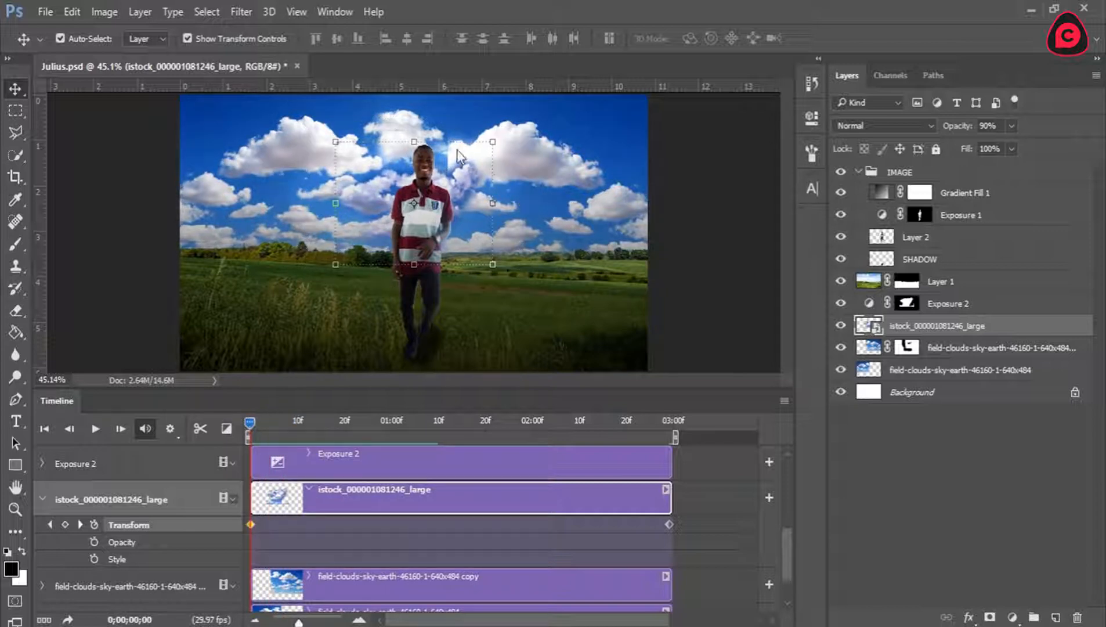
Zoom in on the sky around the man and toggle both field-clouds layers' visibility to examine where they meet.
{"action": "left_click", "coordinate": [15, 510]}
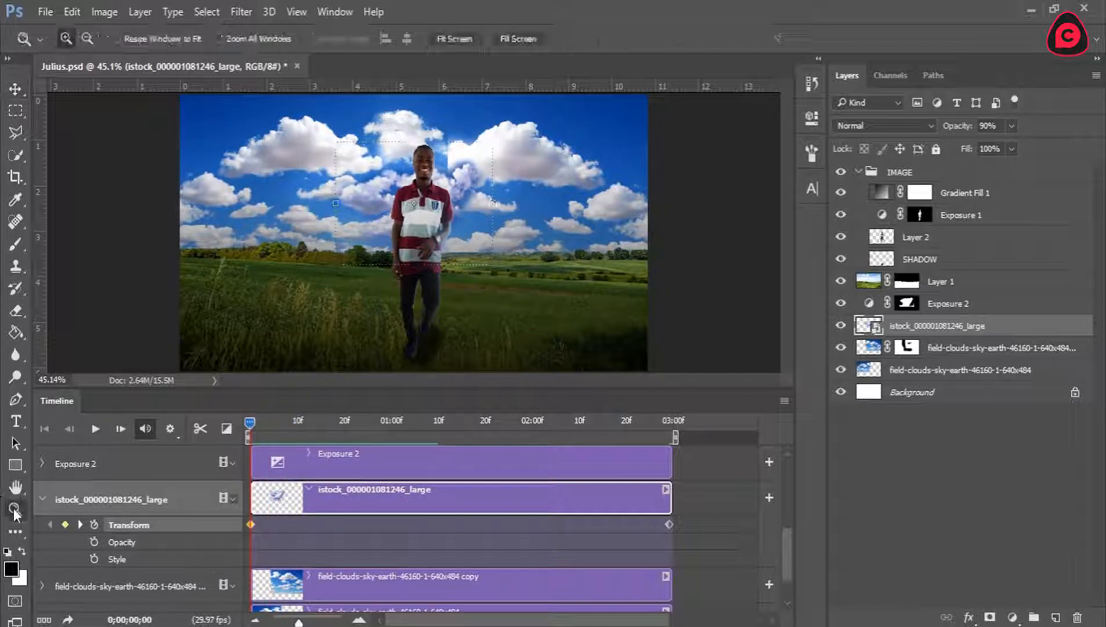
{"action": "left_click_drag", "start_coordinate": [403, 107], "coordinate": [516, 295]}
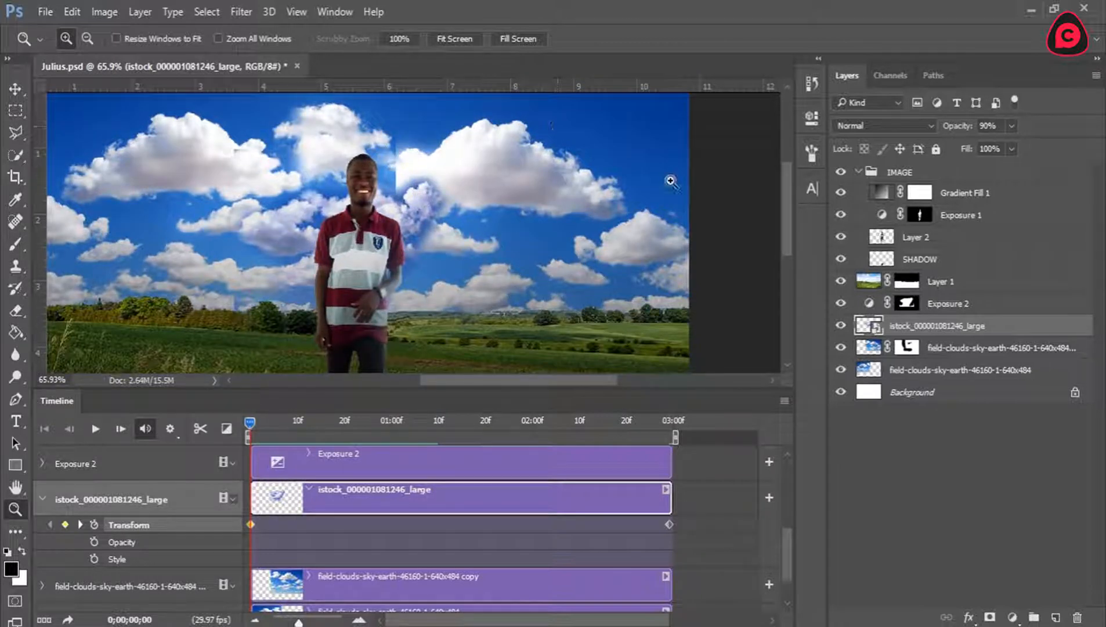
{"action": "left_click", "coordinate": [839, 348]}
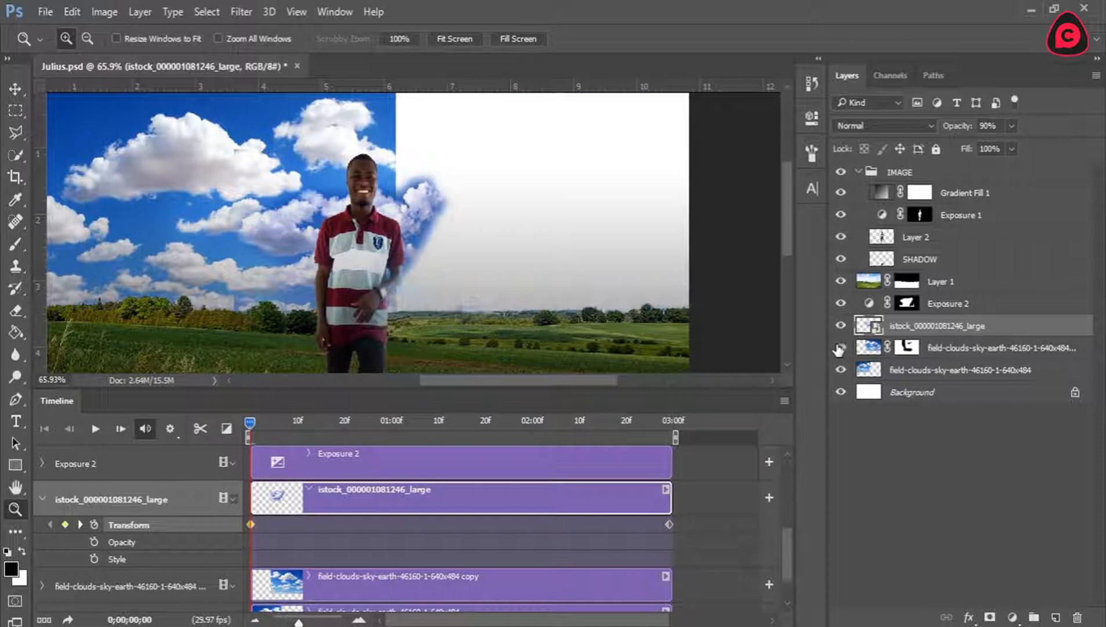
{"action": "left_click", "coordinate": [839, 348]}
{"action": "left_click", "coordinate": [843, 370]}
{"action": "left_click", "coordinate": [842, 369]}
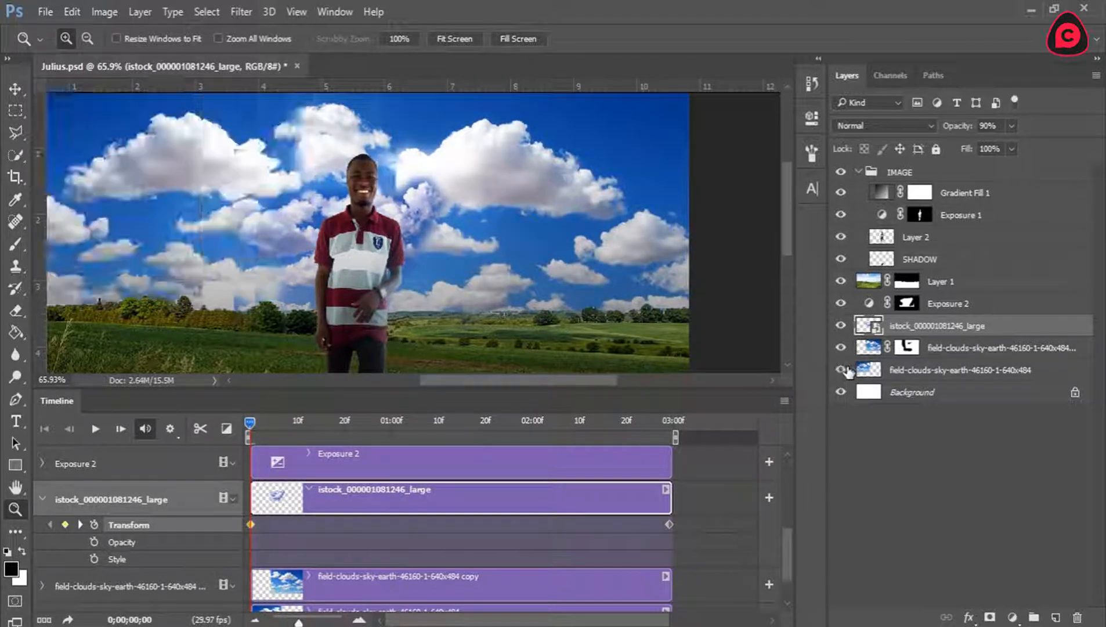
Add a layer mask to the bottom field-clouds layer and paint it black along the hard cloud edge beside the man's head.
{"action": "left_click", "coordinate": [938, 371]}
{"action": "left_click", "coordinate": [990, 617]}
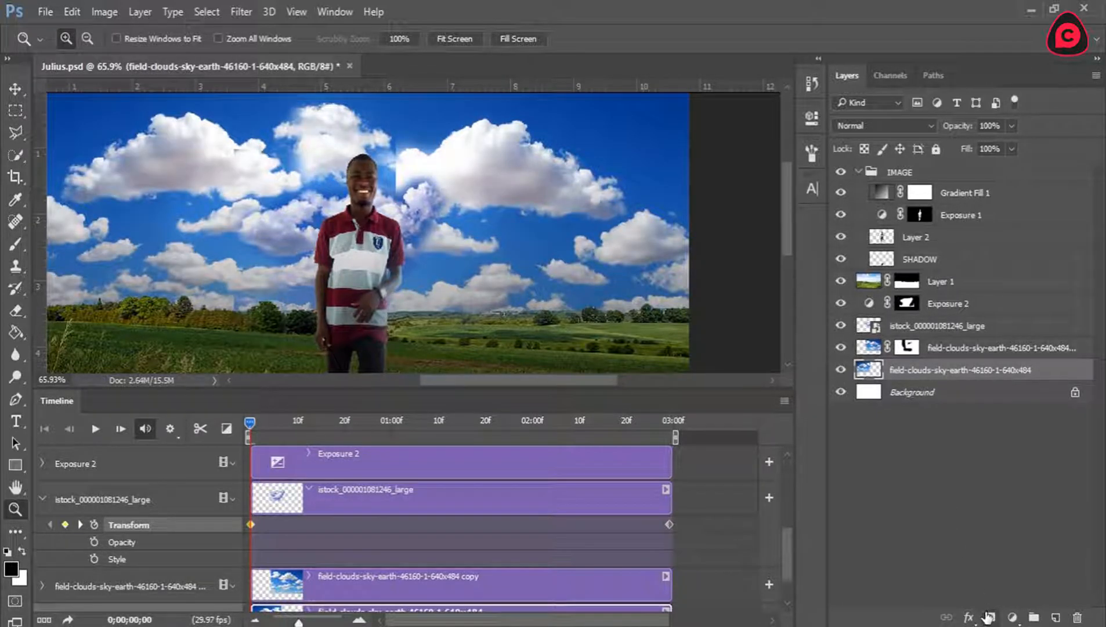
{"action": "left_click", "coordinate": [14, 246]}
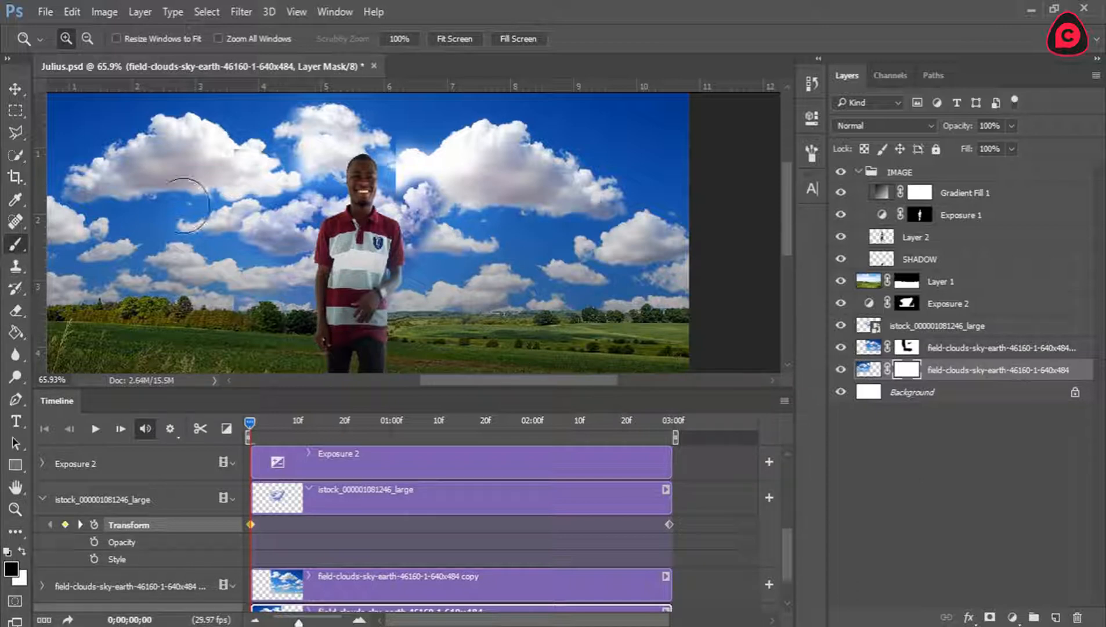
{"action": "mouse_move", "coordinate": [393, 116]}
{"action": "left_mouse_down"}
{"action": "mouse_move", "coordinate": [406, 223]}
{"action": "mouse_move", "coordinate": [410, 110]}
{"action": "mouse_move", "coordinate": [444, 143]}
{"action": "mouse_move", "coordinate": [447, 166]}
{"action": "left_mouse_up"}
At 0;00;02;29, toggle the visibility of the istock layer and Exposure 2 to examine how each affects the clouds.
{"action": "left_click_drag", "start_coordinate": [253, 422], "coordinate": [668, 422]}
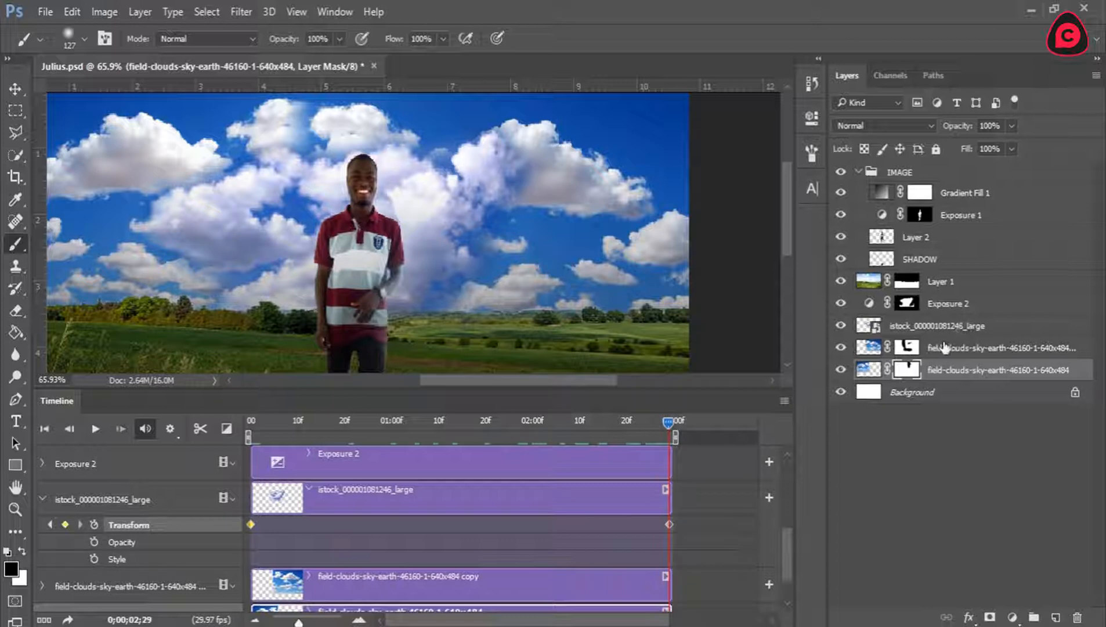
{"action": "left_click", "coordinate": [941, 348]}
{"action": "left_click", "coordinate": [929, 327]}
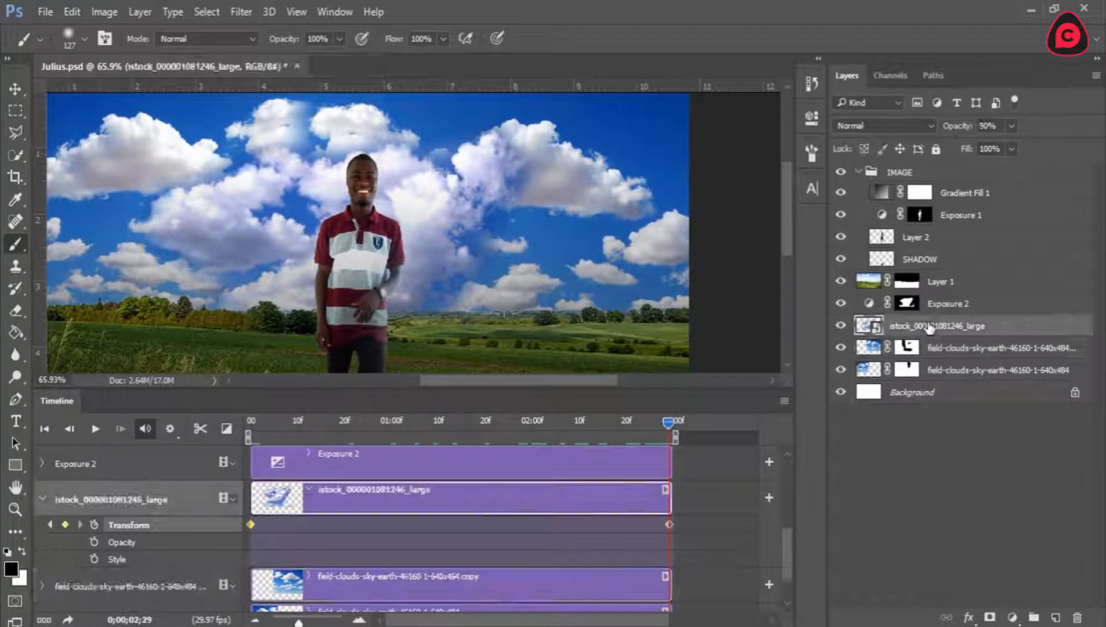
{"action": "left_click", "coordinate": [841, 326]}
{"action": "left_click", "coordinate": [841, 326]}
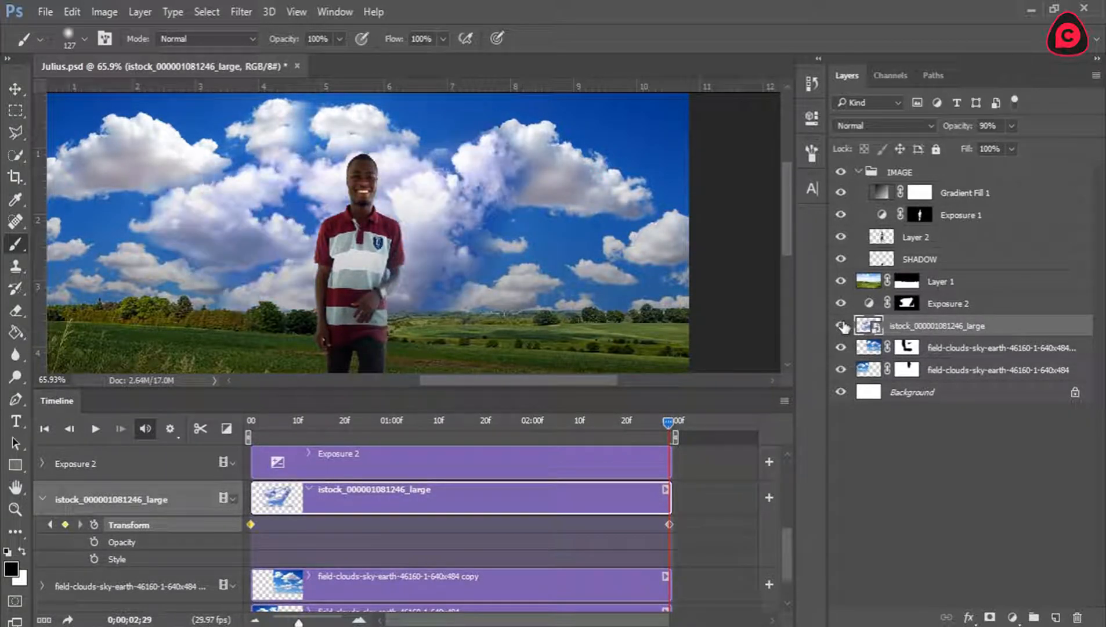
{"action": "left_click", "coordinate": [841, 326]}
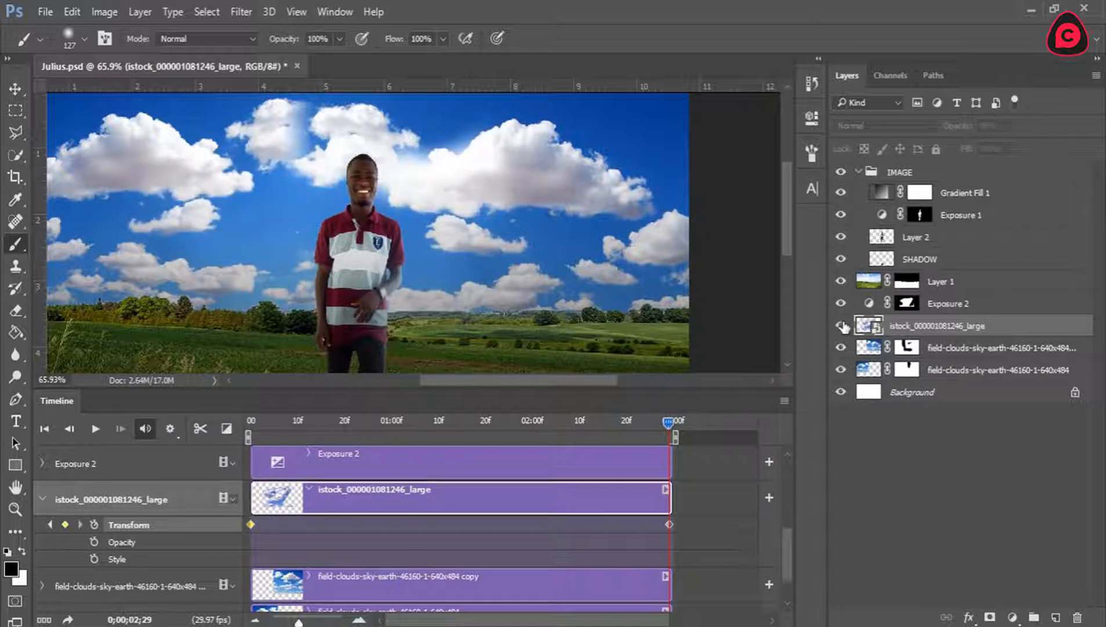
{"action": "left_click", "coordinate": [841, 326]}
{"action": "left_click", "coordinate": [908, 302]}
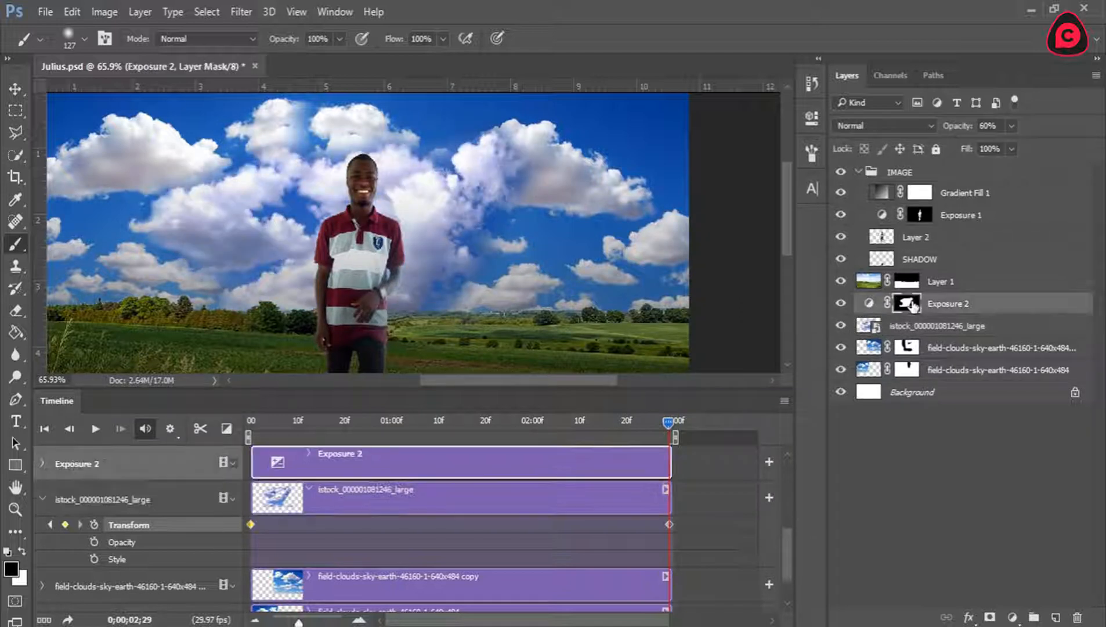
{"action": "left_click", "coordinate": [840, 303]}
{"action": "left_click", "coordinate": [841, 304]}
Undo the bottom field-clouds layer's mask and the istock layer's scaling keyframes, restoring the istock layer's original size.
{"action": "key", "text": "ctrl+alt+z"}
{"action": "key", "text": "ctrl+alt+z"}
{"action": "key", "text": "ctrl+alt+z"}
{"action": "key", "text": "ctrl+alt+z"}
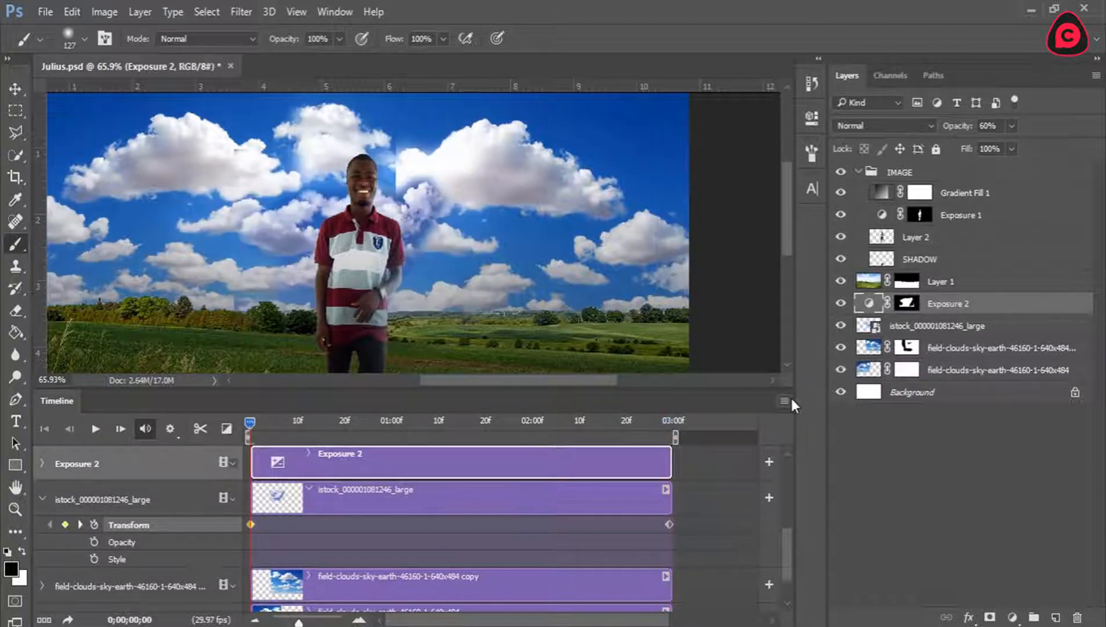
{"action": "key", "text": "ctrl+alt+z"}
{"action": "key", "text": "ctrl+alt+z"}
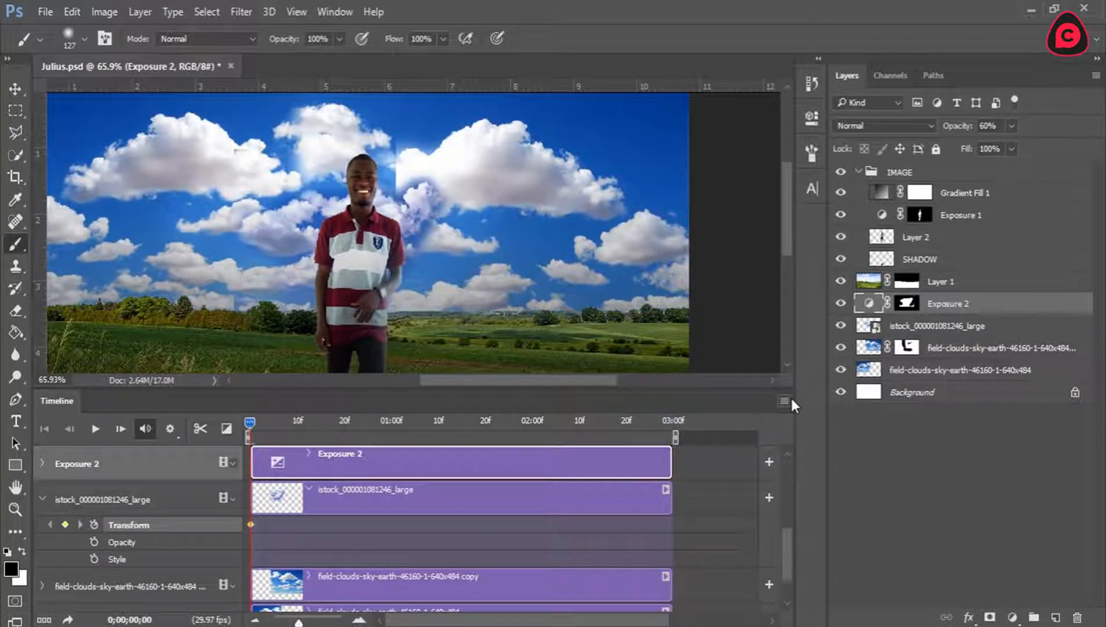
{"action": "key", "text": "ctrl+alt+z"}
{"action": "key", "text": "ctrl+alt+z"}
{"action": "key", "text": "ctrl+alt+z"}
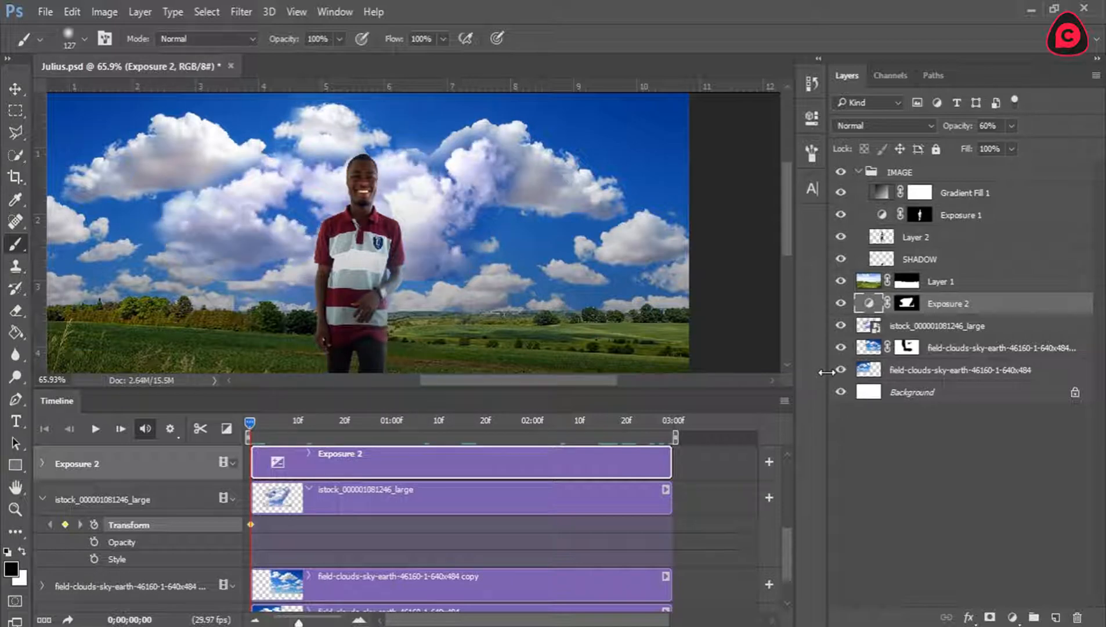
{"action": "left_click", "coordinate": [915, 328], "text": "shift"}
{"action": "right_click", "coordinate": [913, 326]}
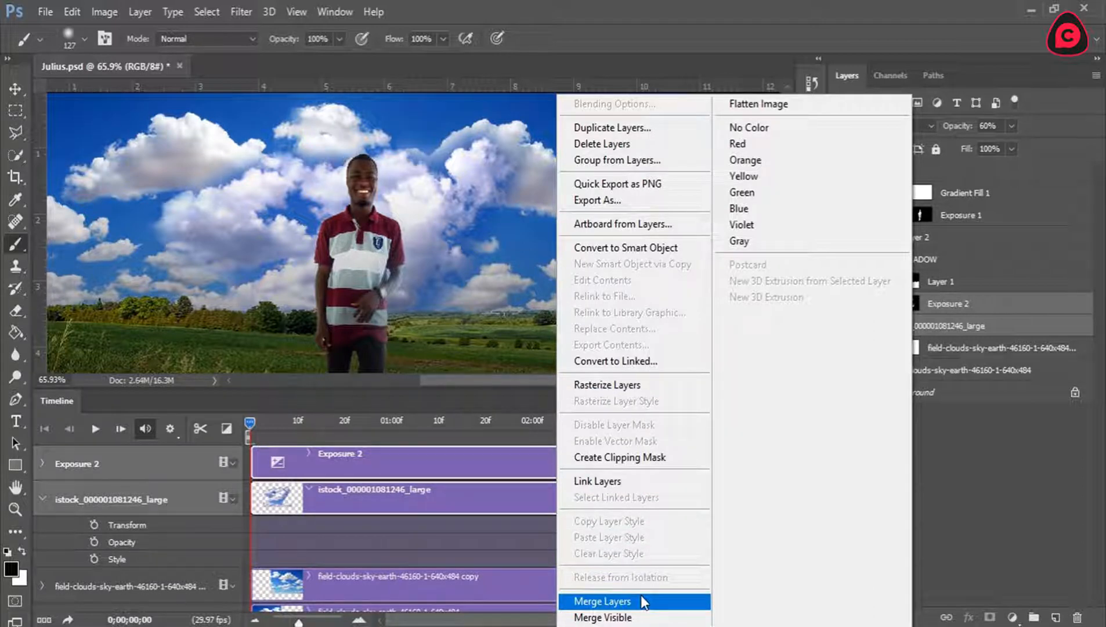
{"action": "left_click", "coordinate": [1013, 514]}
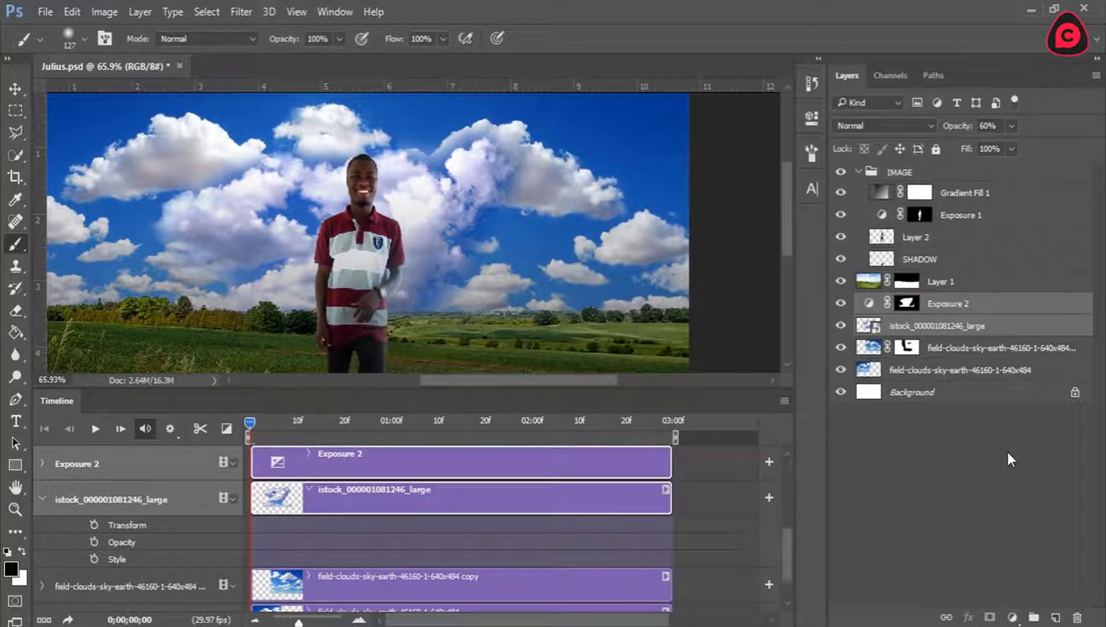
{"action": "left_click", "coordinate": [40, 463]}
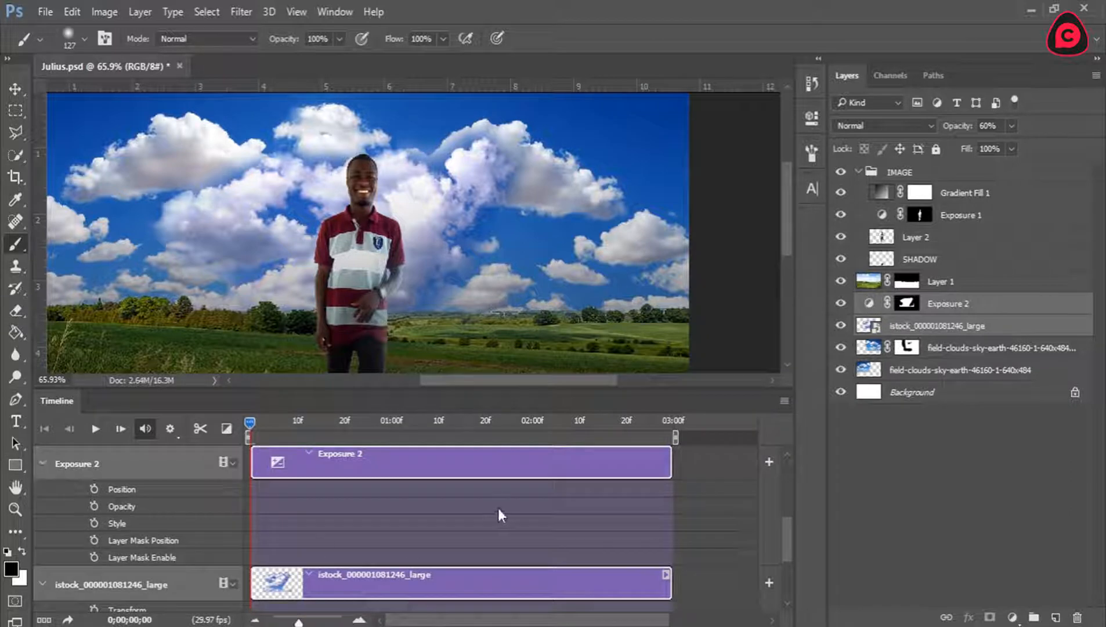
{"action": "left_click", "coordinate": [41, 459]}
{"action": "right_click", "coordinate": [926, 323]}
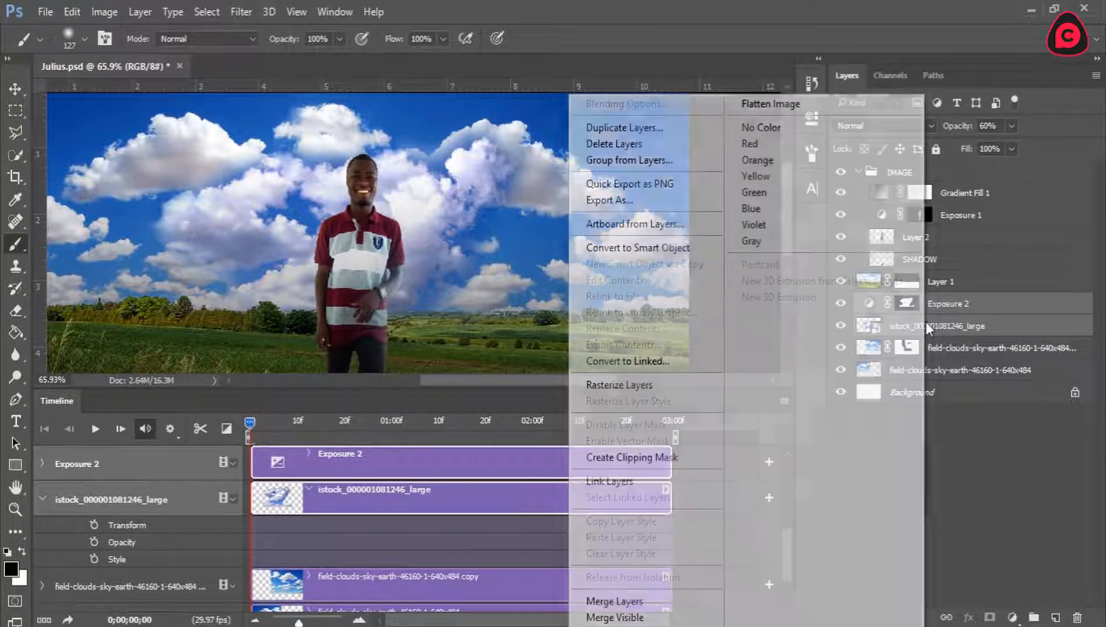
{"action": "left_click", "coordinate": [658, 245]}
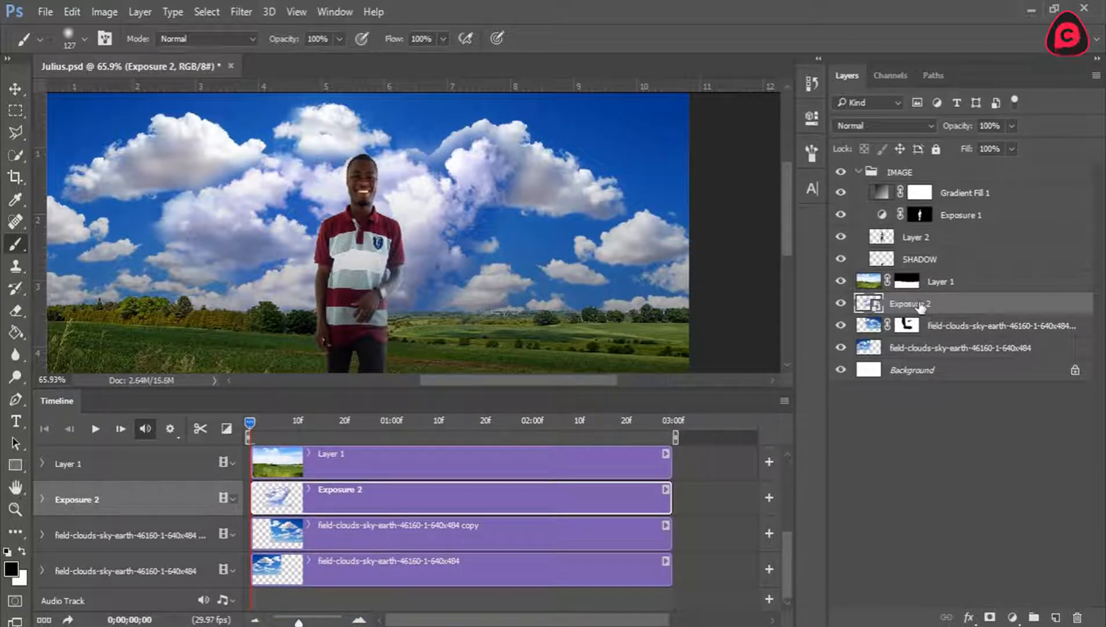
At the first frame, scale the Exposure 2 smart object about its centre to about 52% and enable its Transform keyframe.
{"action": "left_click", "coordinate": [43, 498]}
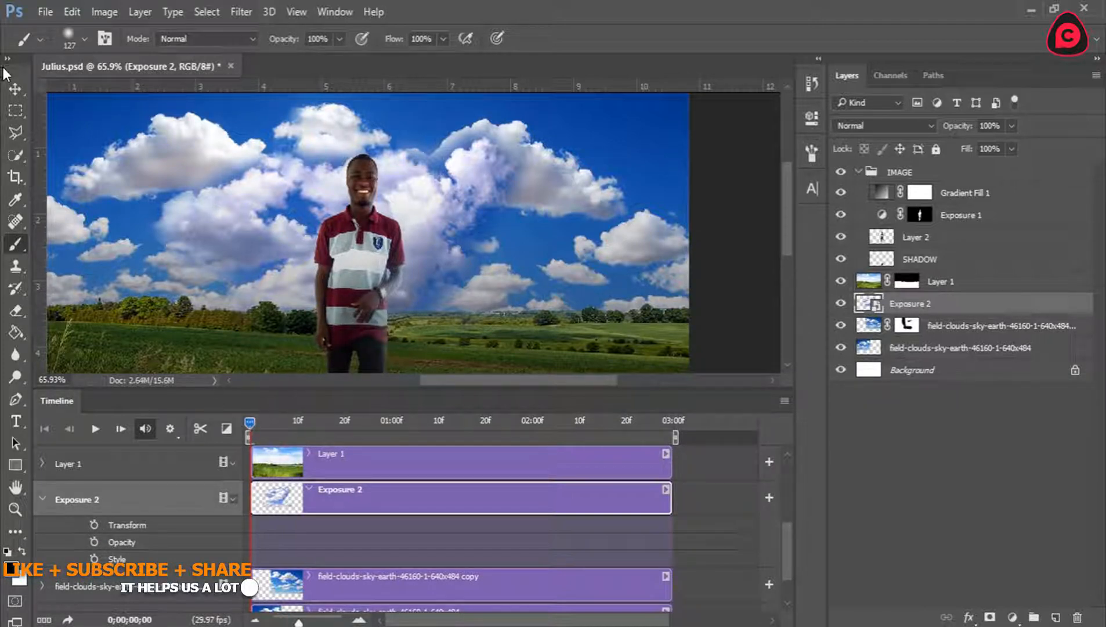
{"action": "left_click", "coordinate": [16, 88]}
{"action": "key", "text": "z"}
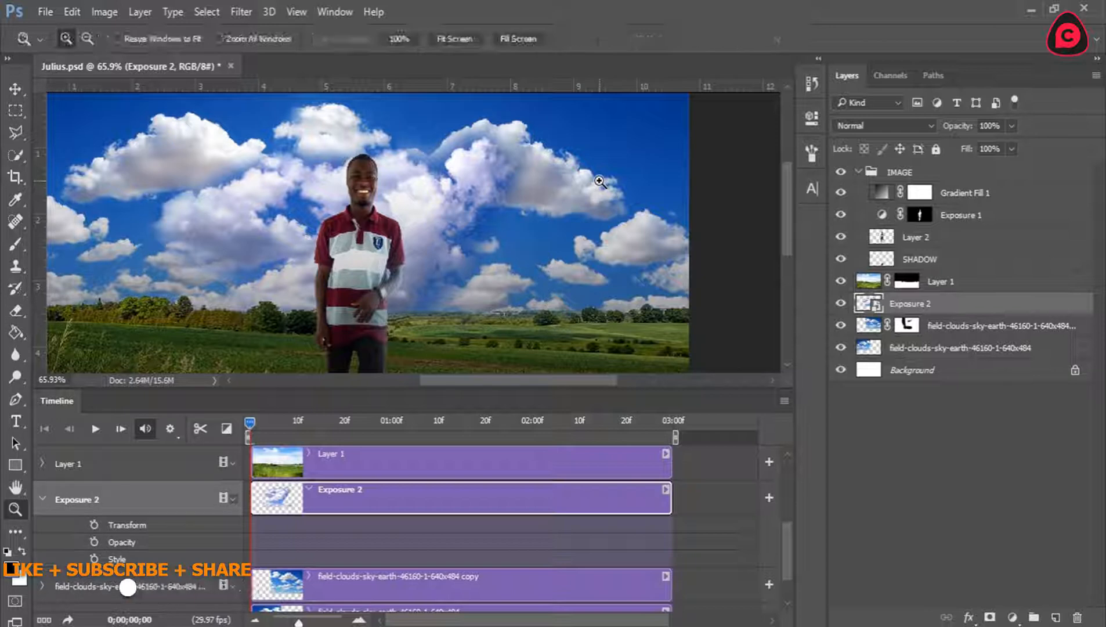
{"action": "left_click", "coordinate": [458, 41]}
{"action": "key", "text": "v"}
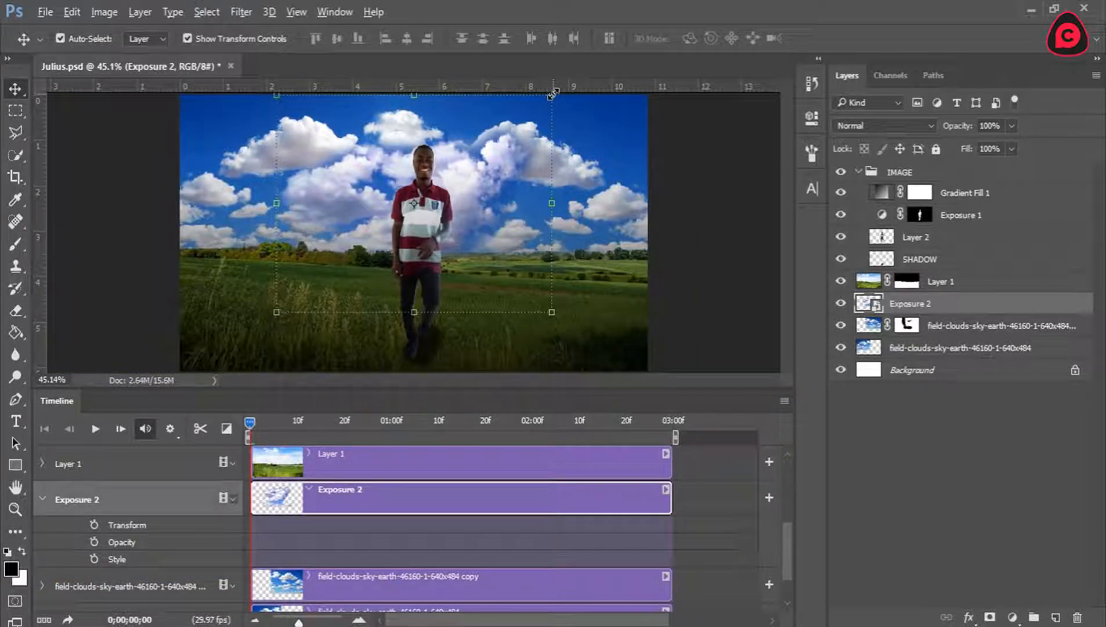
{"action": "left_click_drag", "start_coordinate": [550, 92], "coordinate": [479, 136]}
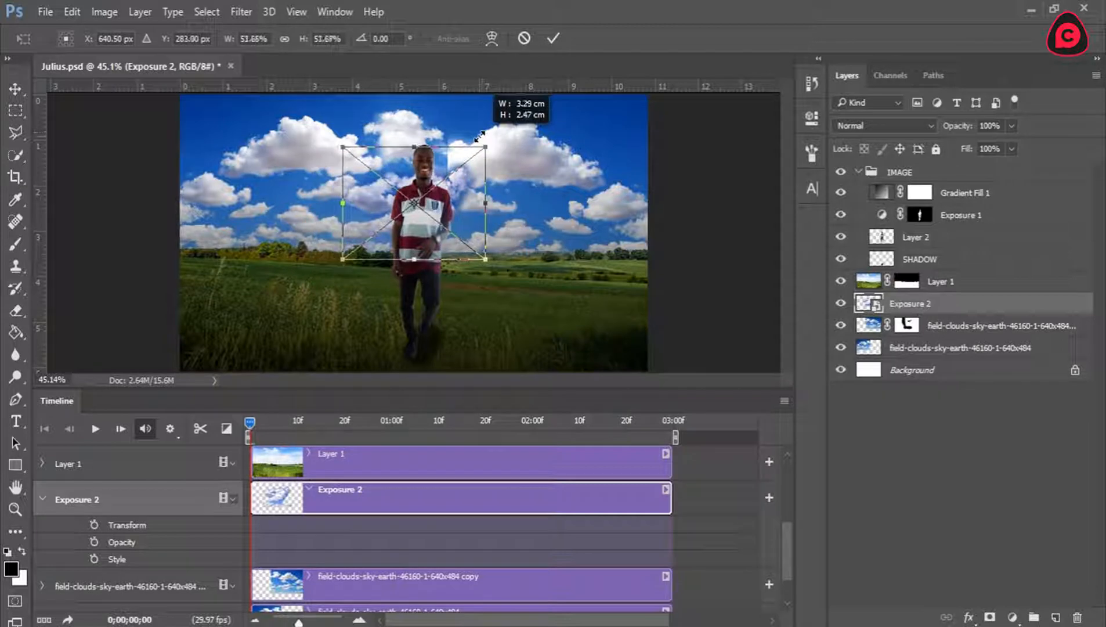
{"action": "left_click", "coordinate": [553, 38]}
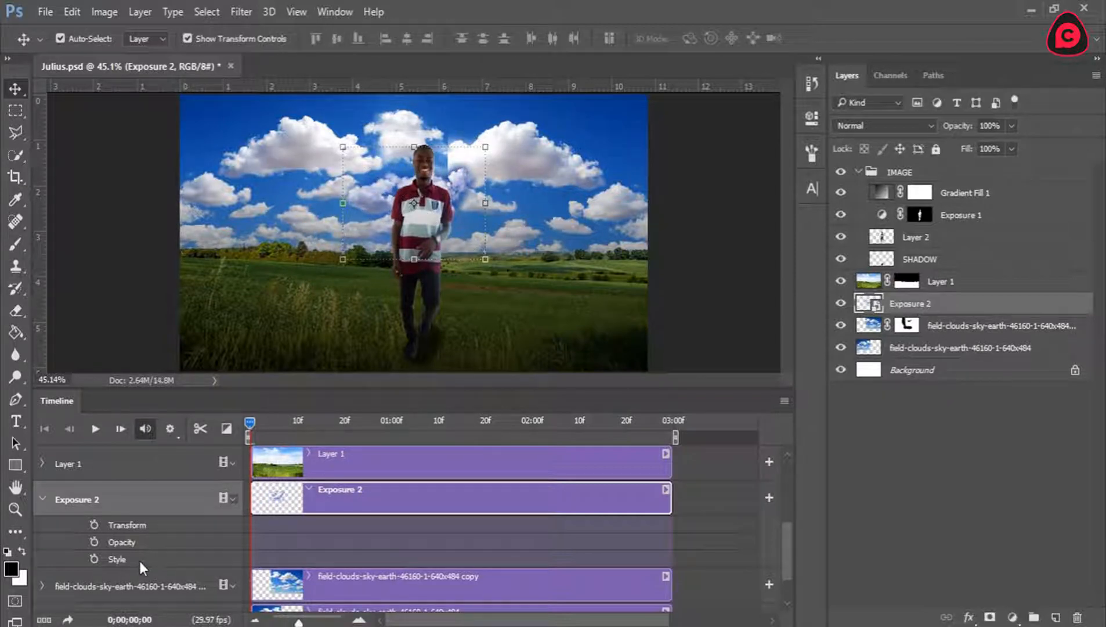
{"action": "left_click", "coordinate": [93, 525]}
At 0;00;02;29, scale the Exposure 2 smart object up about its centre to about 115%, recording a second Transform keyframe.
{"action": "left_click_drag", "start_coordinate": [273, 426], "coordinate": [694, 418]}
{"action": "left_click_drag", "start_coordinate": [485, 147], "coordinate": [578, 85]}
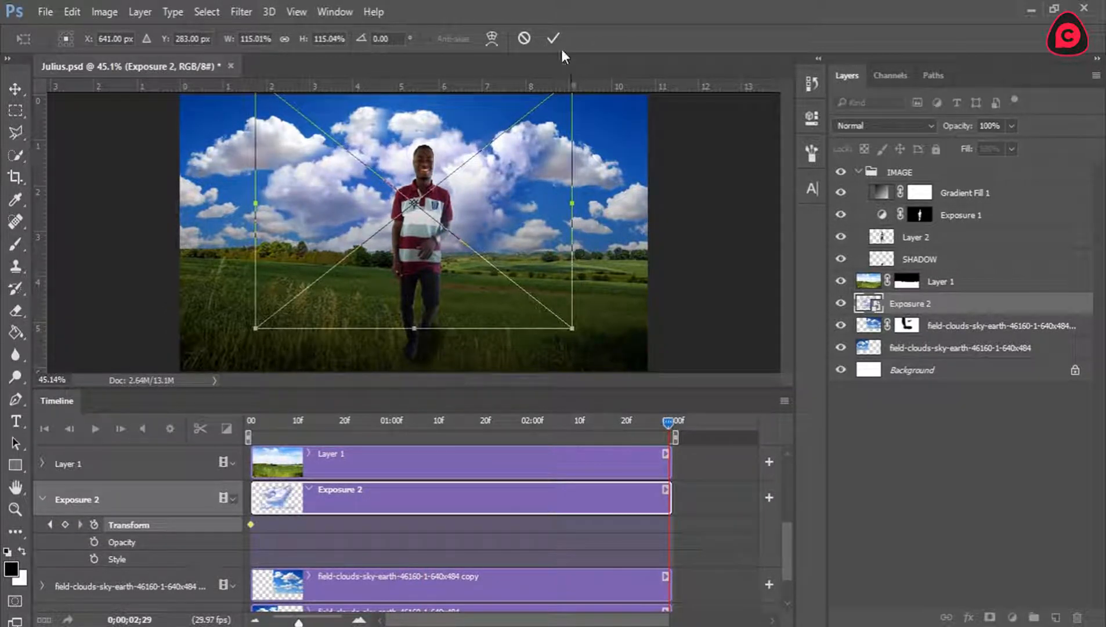
{"action": "left_click", "coordinate": [552, 38]}
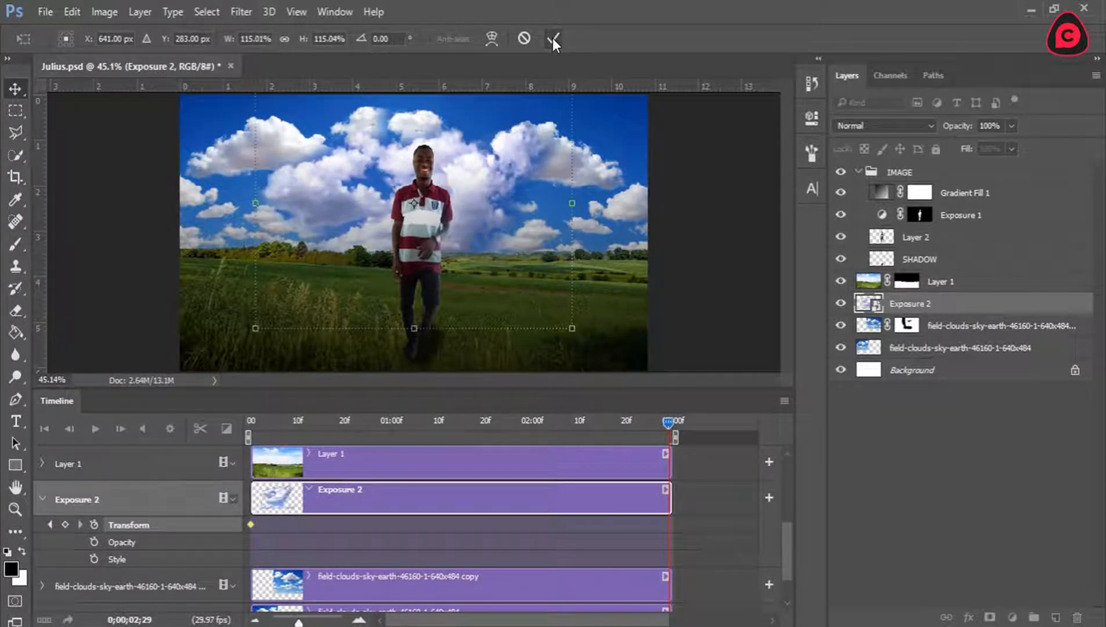
{"action": "left_click", "coordinate": [43, 499]}
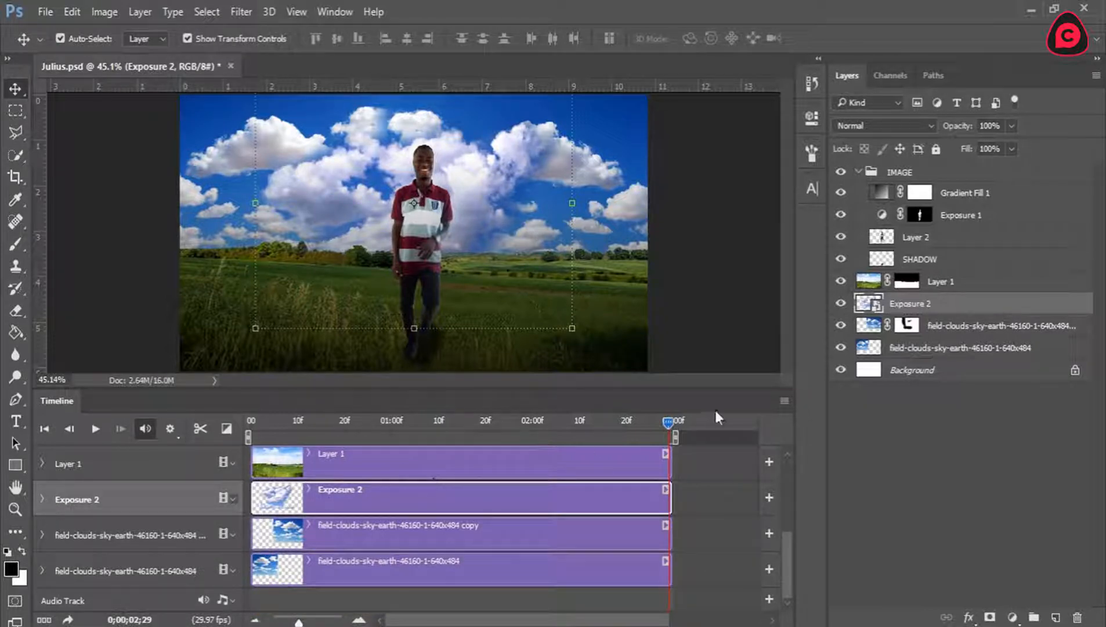
Add a layer mask to the bottom field-clouds layer, paint it black around the man's head at 0;00;00;13, and save the document.
{"action": "left_click", "coordinate": [928, 351]}
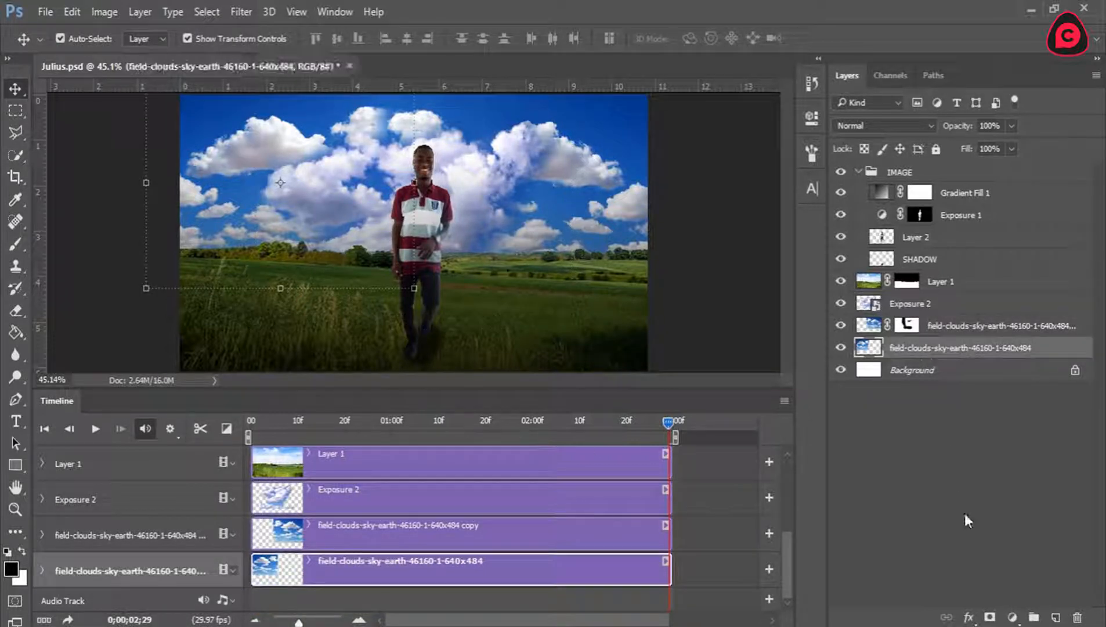
{"action": "left_click", "coordinate": [990, 616]}
{"action": "key", "text": "b"}
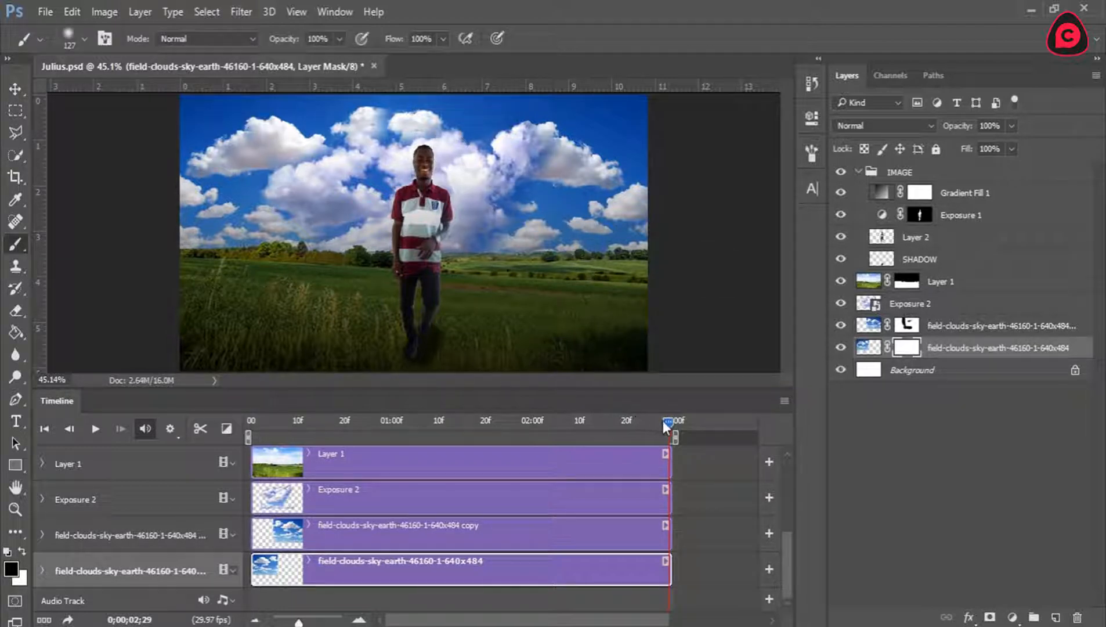
{"action": "left_click_drag", "start_coordinate": [668, 420], "coordinate": [311, 420]}
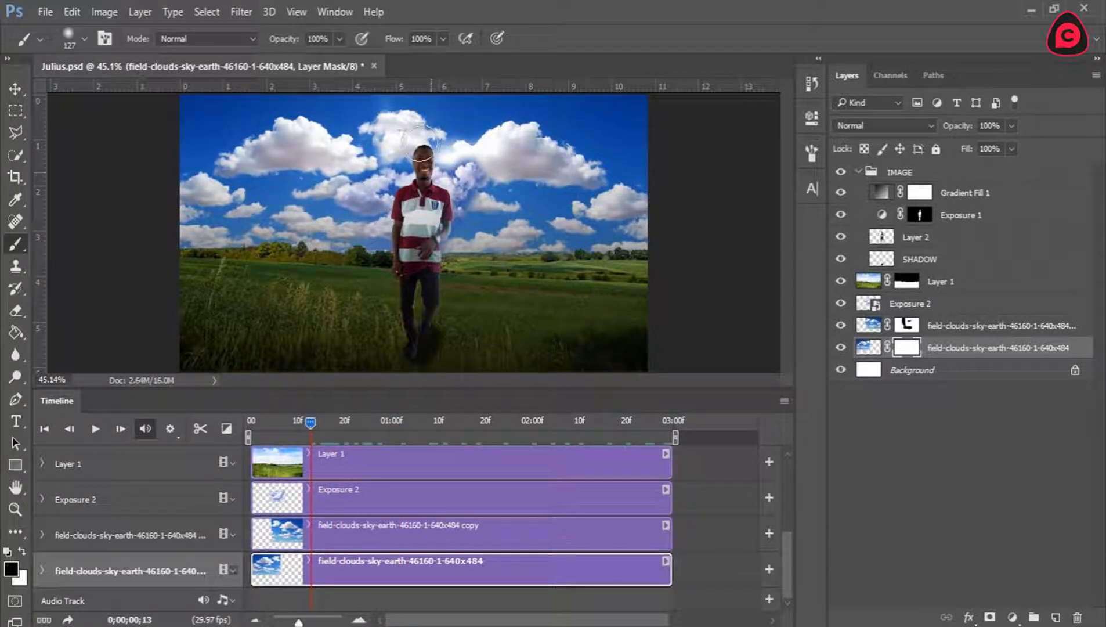
{"action": "left_click", "coordinate": [419, 138]}
{"action": "left_click_drag", "start_coordinate": [311, 429], "coordinate": [225, 429]}
{"action": "key", "text": "ctrl+s"}
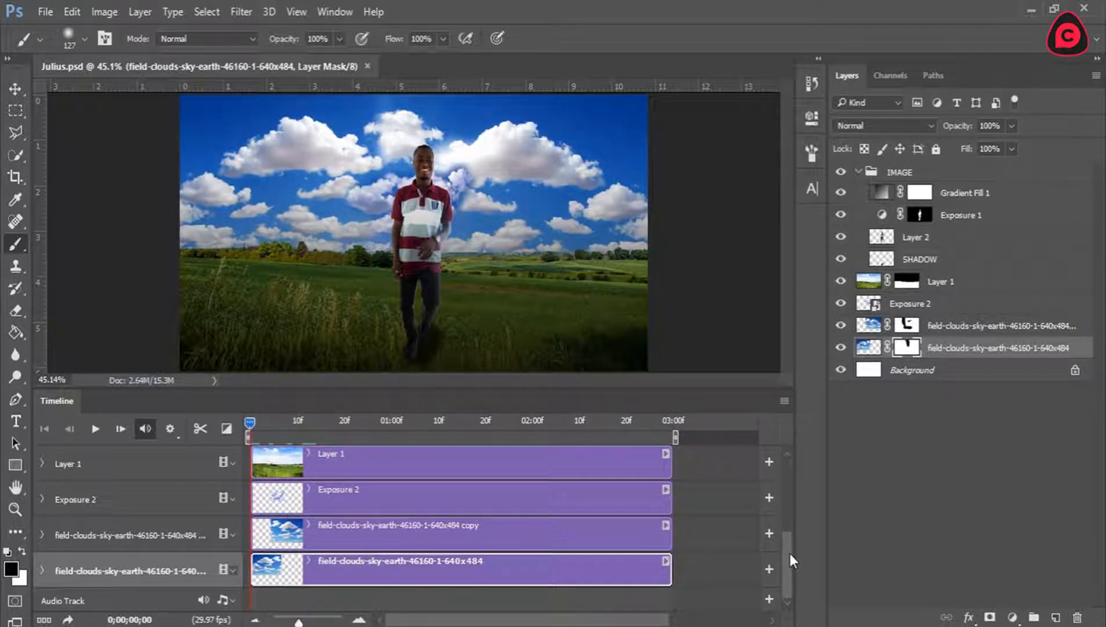
Toggle Gradient Fill 1 in the IMAGE group to examine its effect, and collapse the group's timeline tracks.
{"action": "scroll", "coordinate": [792, 487], "scroll_direction": "up", "scroll_amount": 5}
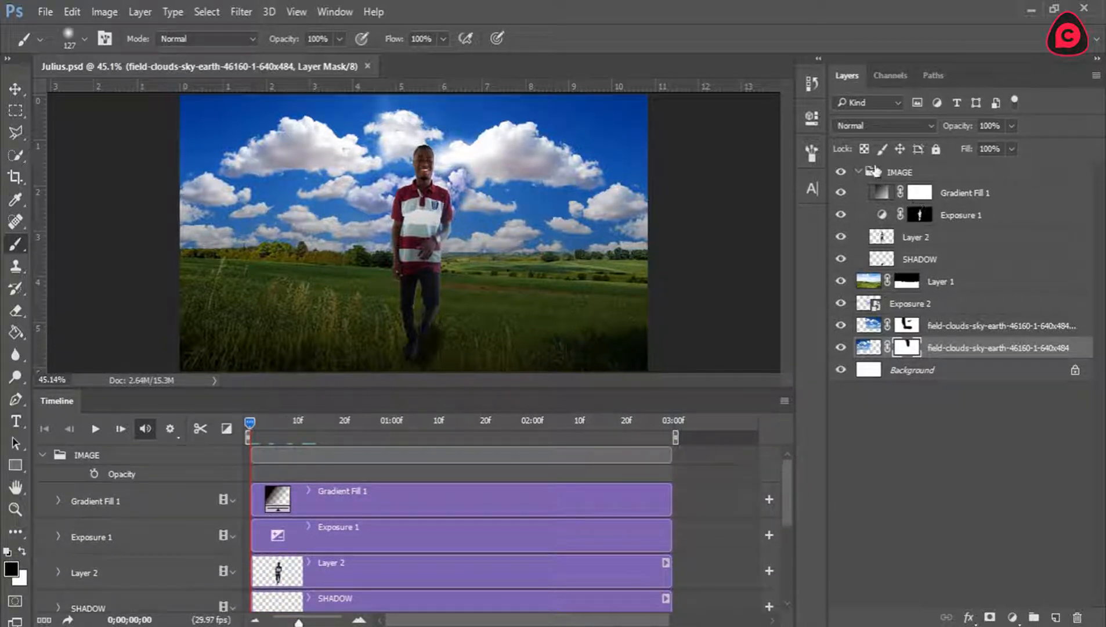
{"action": "left_click", "coordinate": [857, 171]}
{"action": "left_click", "coordinate": [855, 175]}
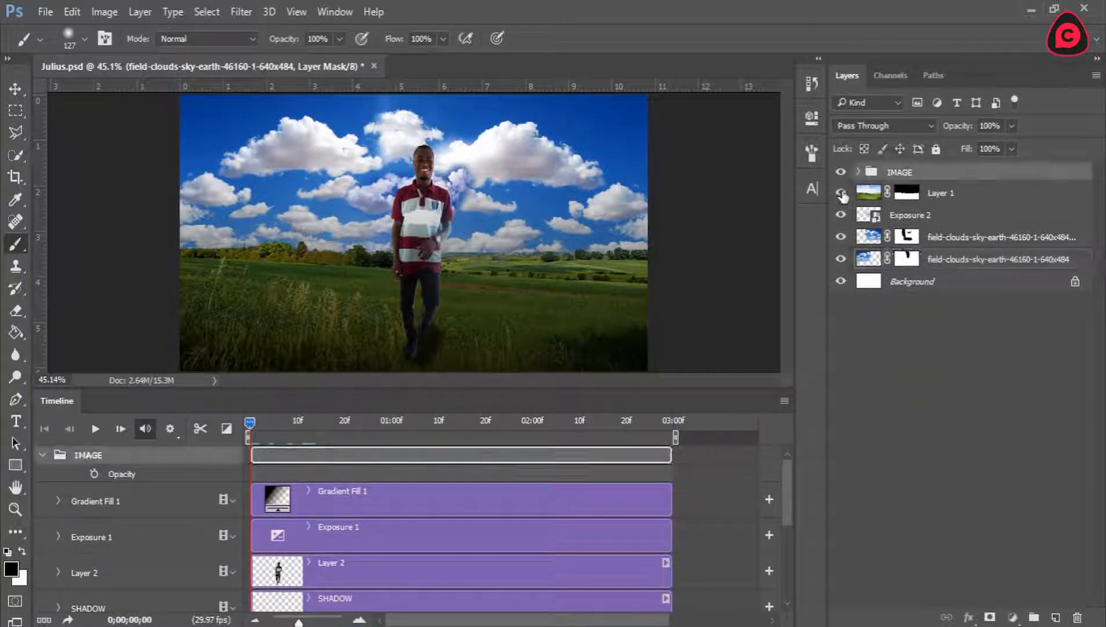
{"action": "left_click", "coordinate": [857, 173]}
{"action": "left_click", "coordinate": [841, 193]}
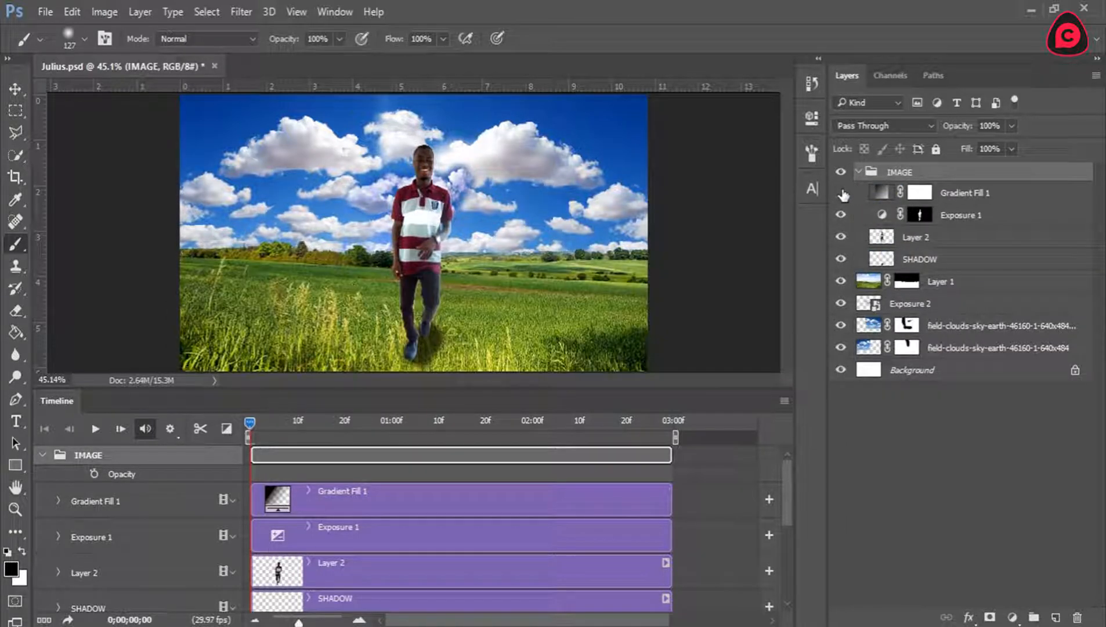
{"action": "left_click", "coordinate": [841, 193]}
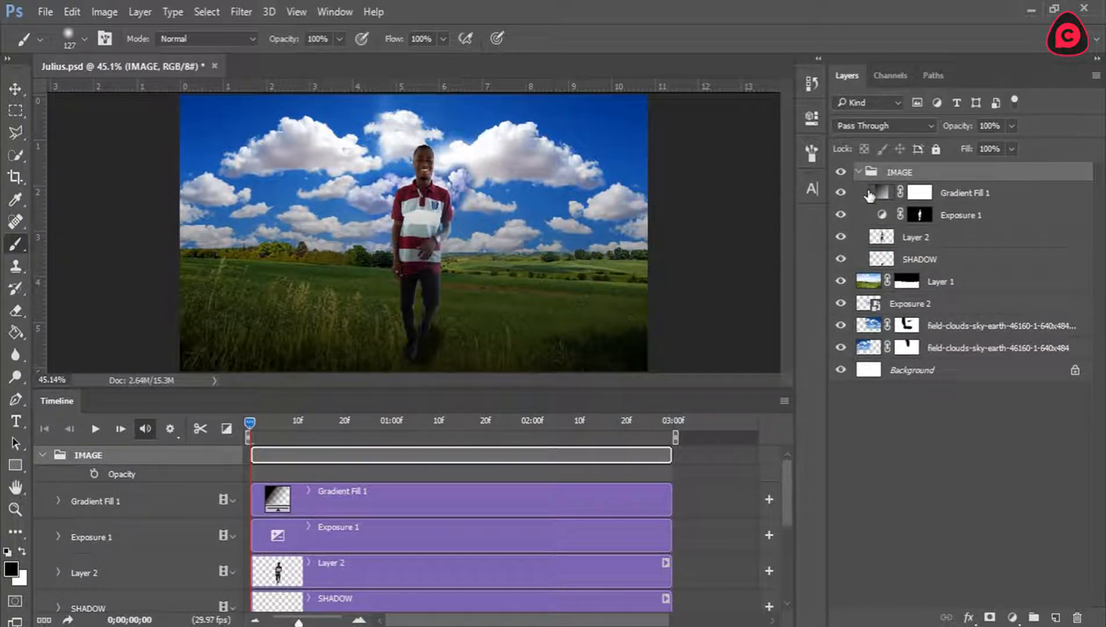
{"action": "left_click", "coordinate": [43, 454]}
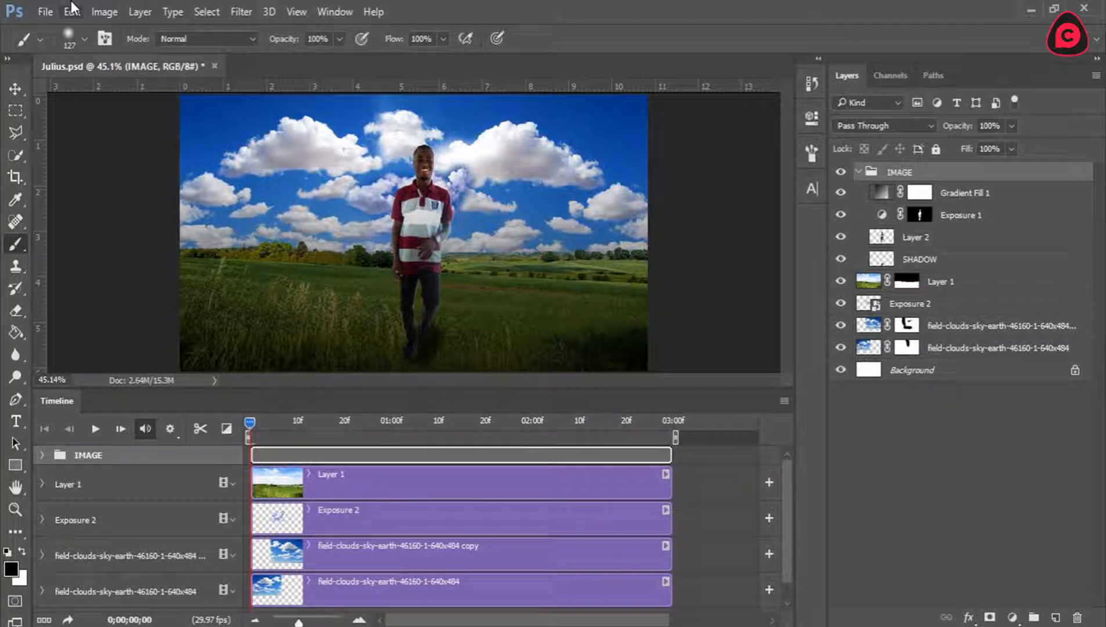
{"action": "left_click", "coordinate": [45, 11]}
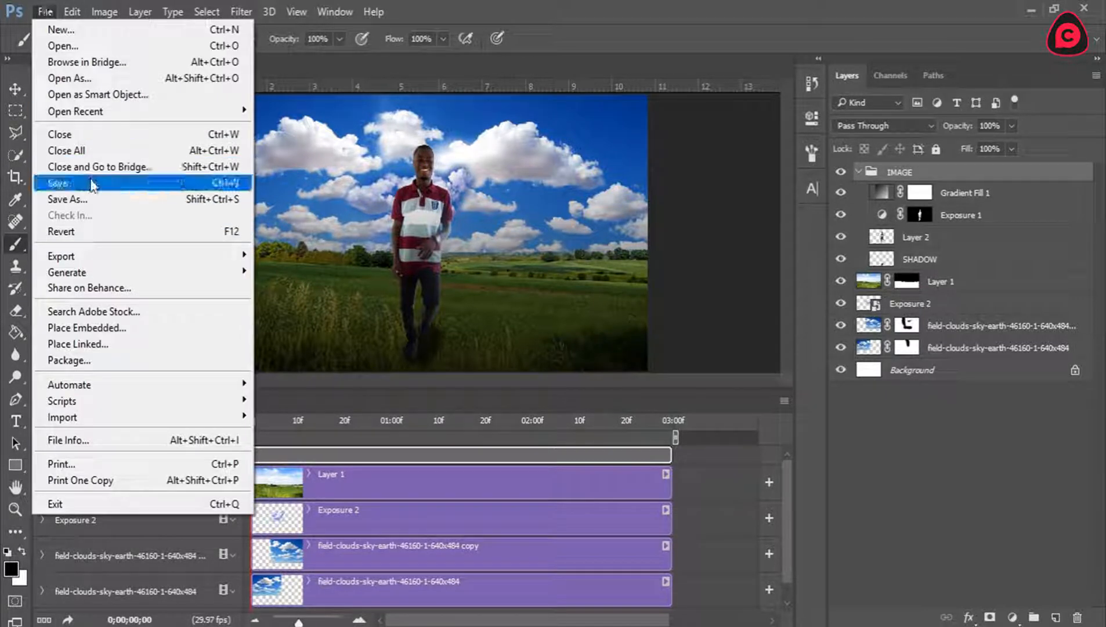
{"action": "mouse_move", "coordinate": [87, 256]}
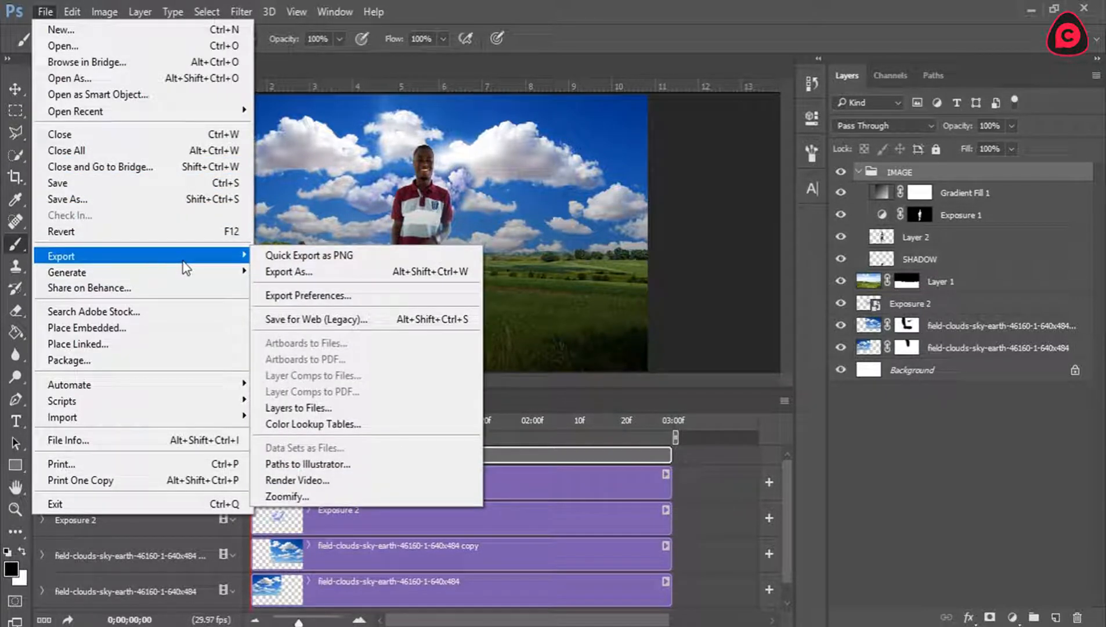
{"action": "left_click", "coordinate": [316, 481]}
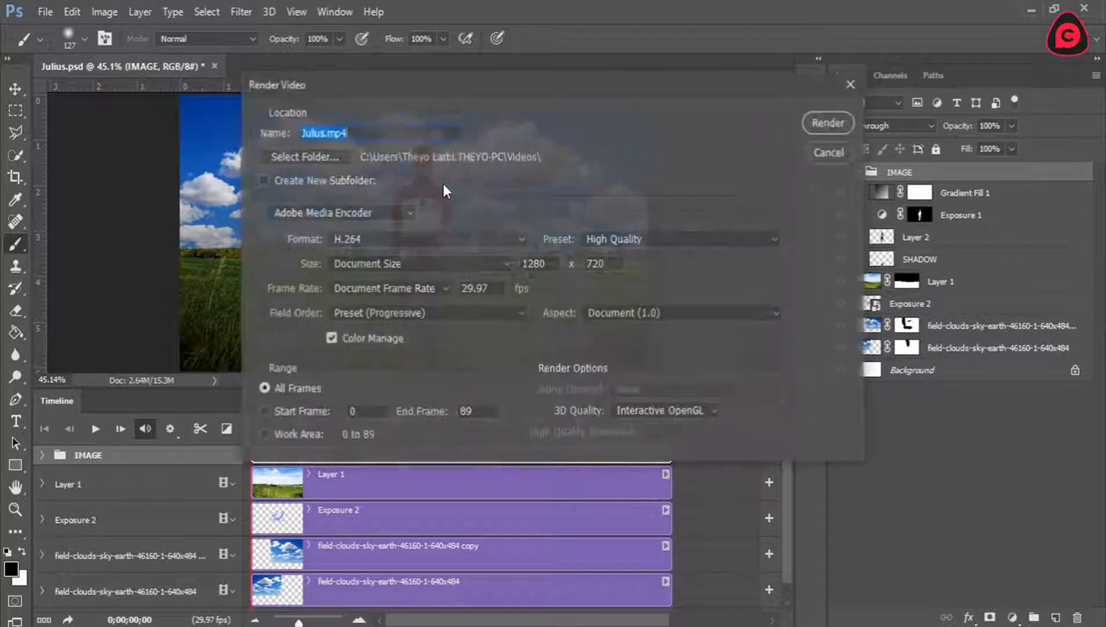
{"action": "left_click", "coordinate": [352, 131]}
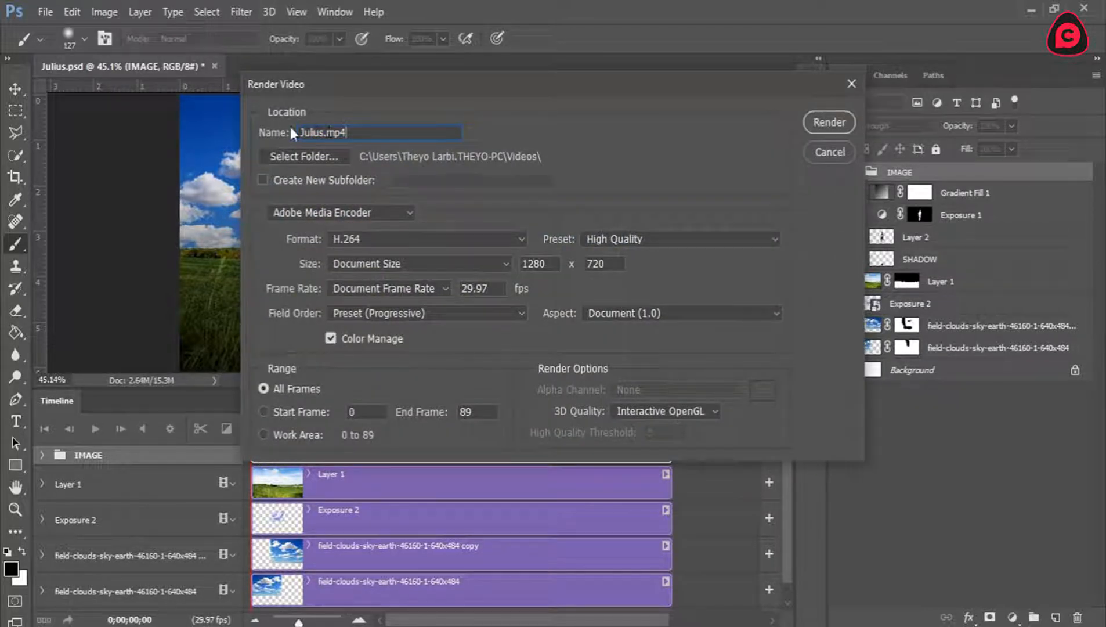
{"action": "left_click_drag", "start_coordinate": [324, 132], "coordinate": [266, 135]}
{"action": "left_click_drag", "start_coordinate": [369, 127], "coordinate": [200, 134]}
{"action": "left_click", "coordinate": [430, 126]}
{"action": "left_click", "coordinate": [830, 152]}
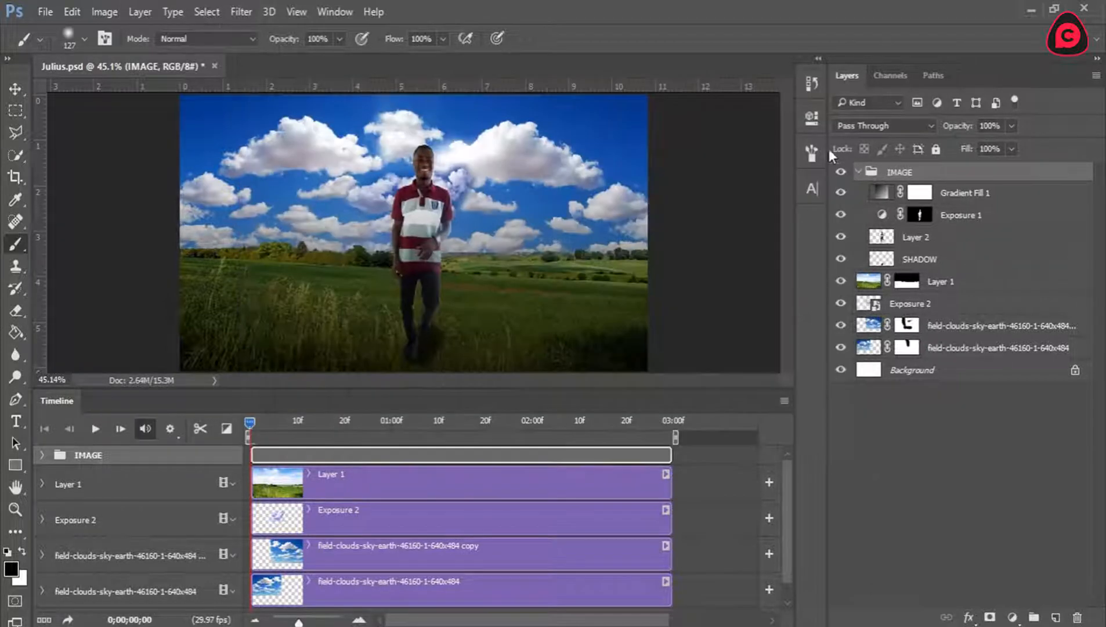
Render all frames as an H.264 MP4 video with the High Quality preset at 1280 x 720 and 29.97 fps.
{"action": "left_click", "coordinate": [33, 10]}
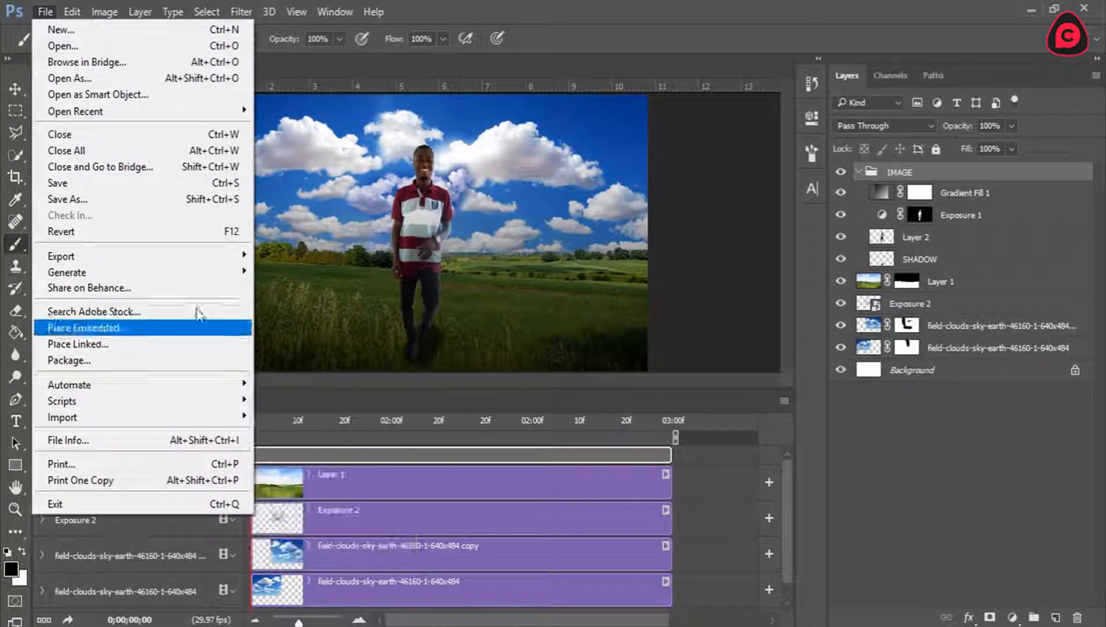
{"action": "left_click", "coordinate": [499, 282]}
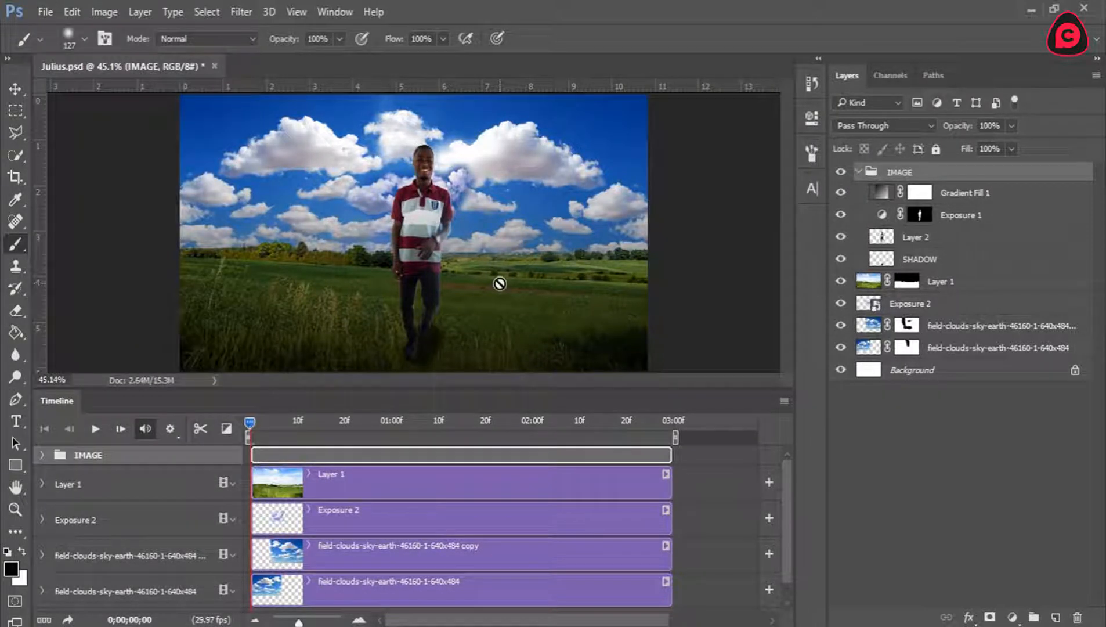
{"action": "left_click", "coordinate": [67, 619]}
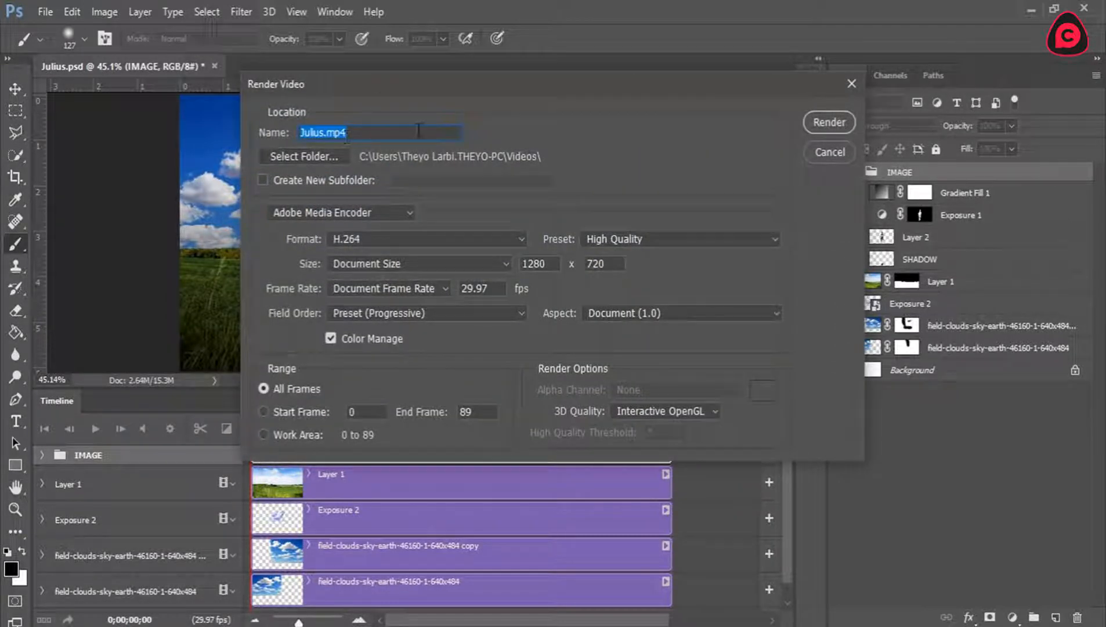
{"action": "left_click", "coordinate": [830, 122]}
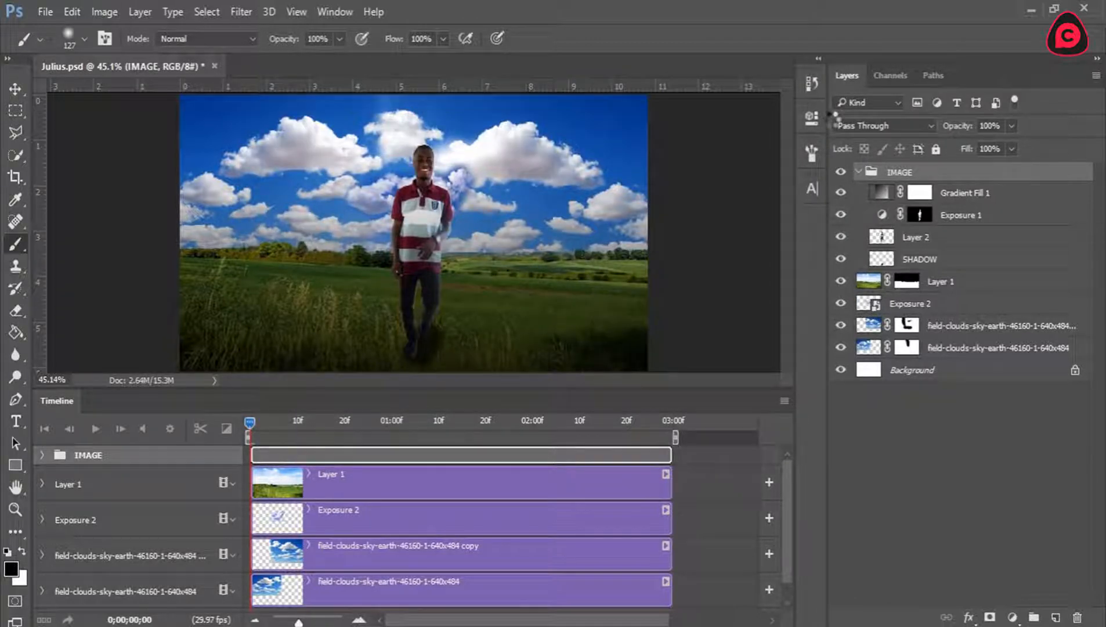